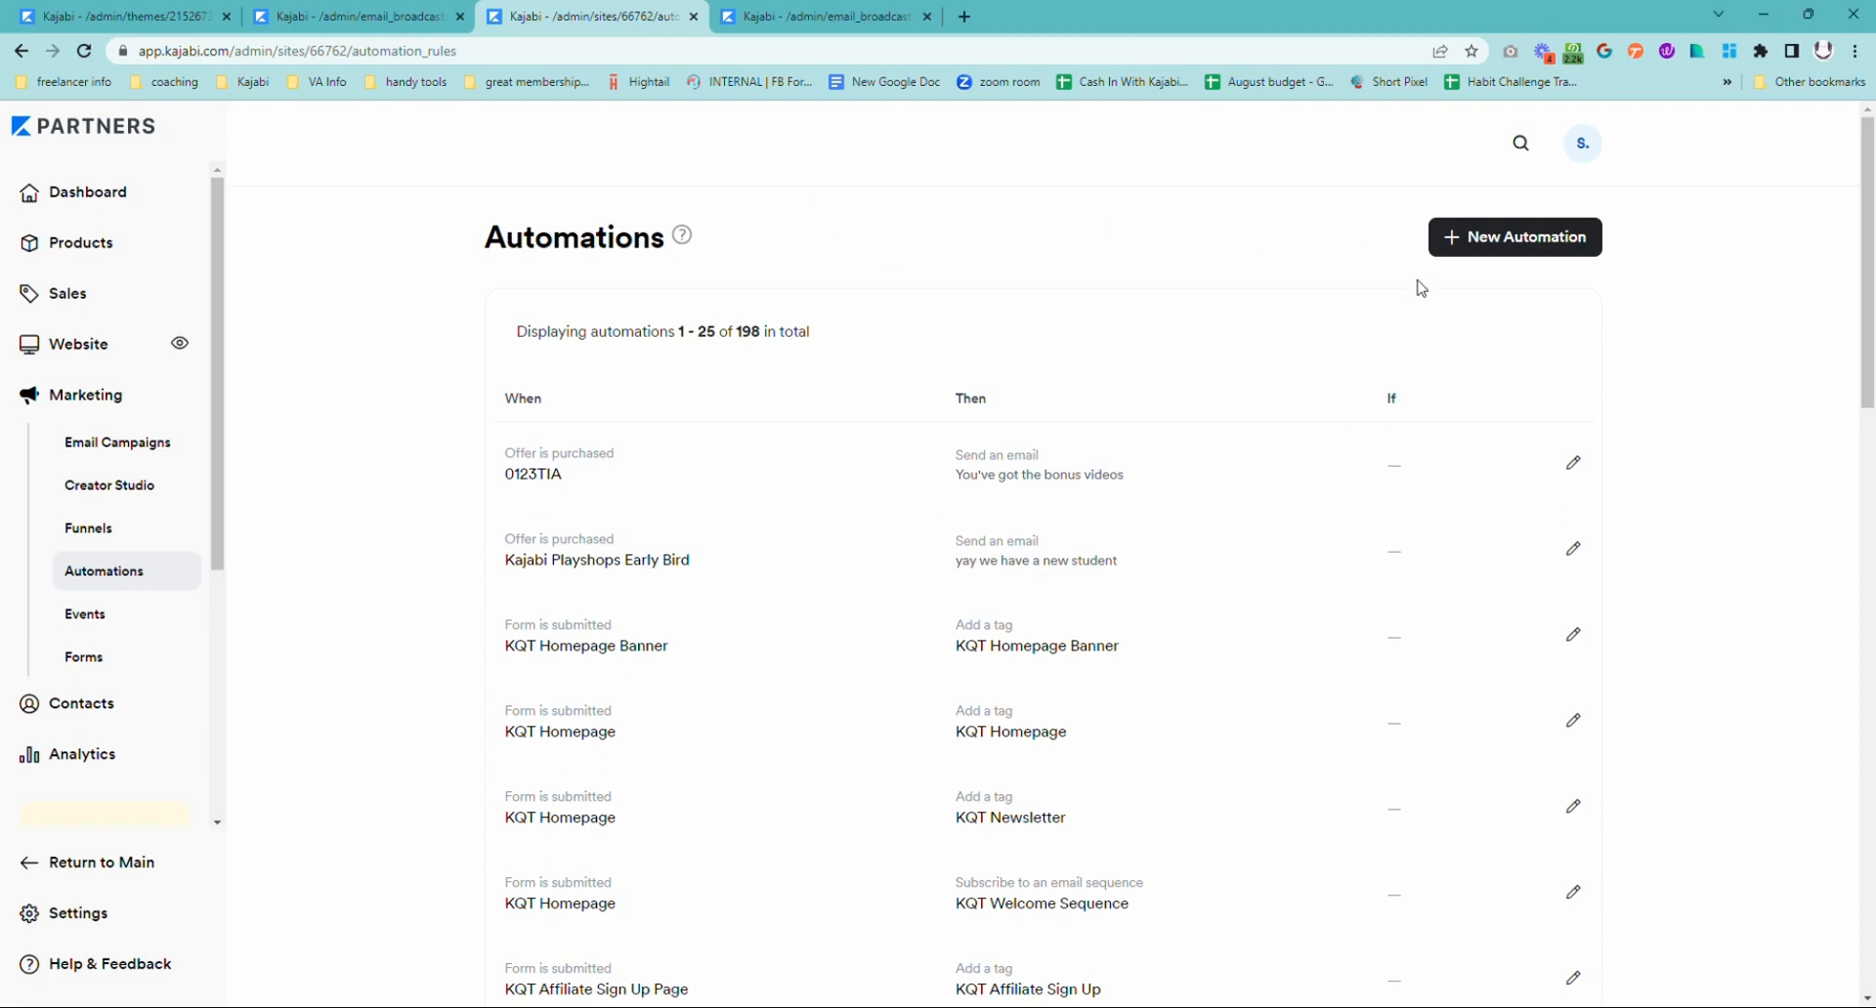
{"action": "left_click", "coordinate": [1510, 239]}
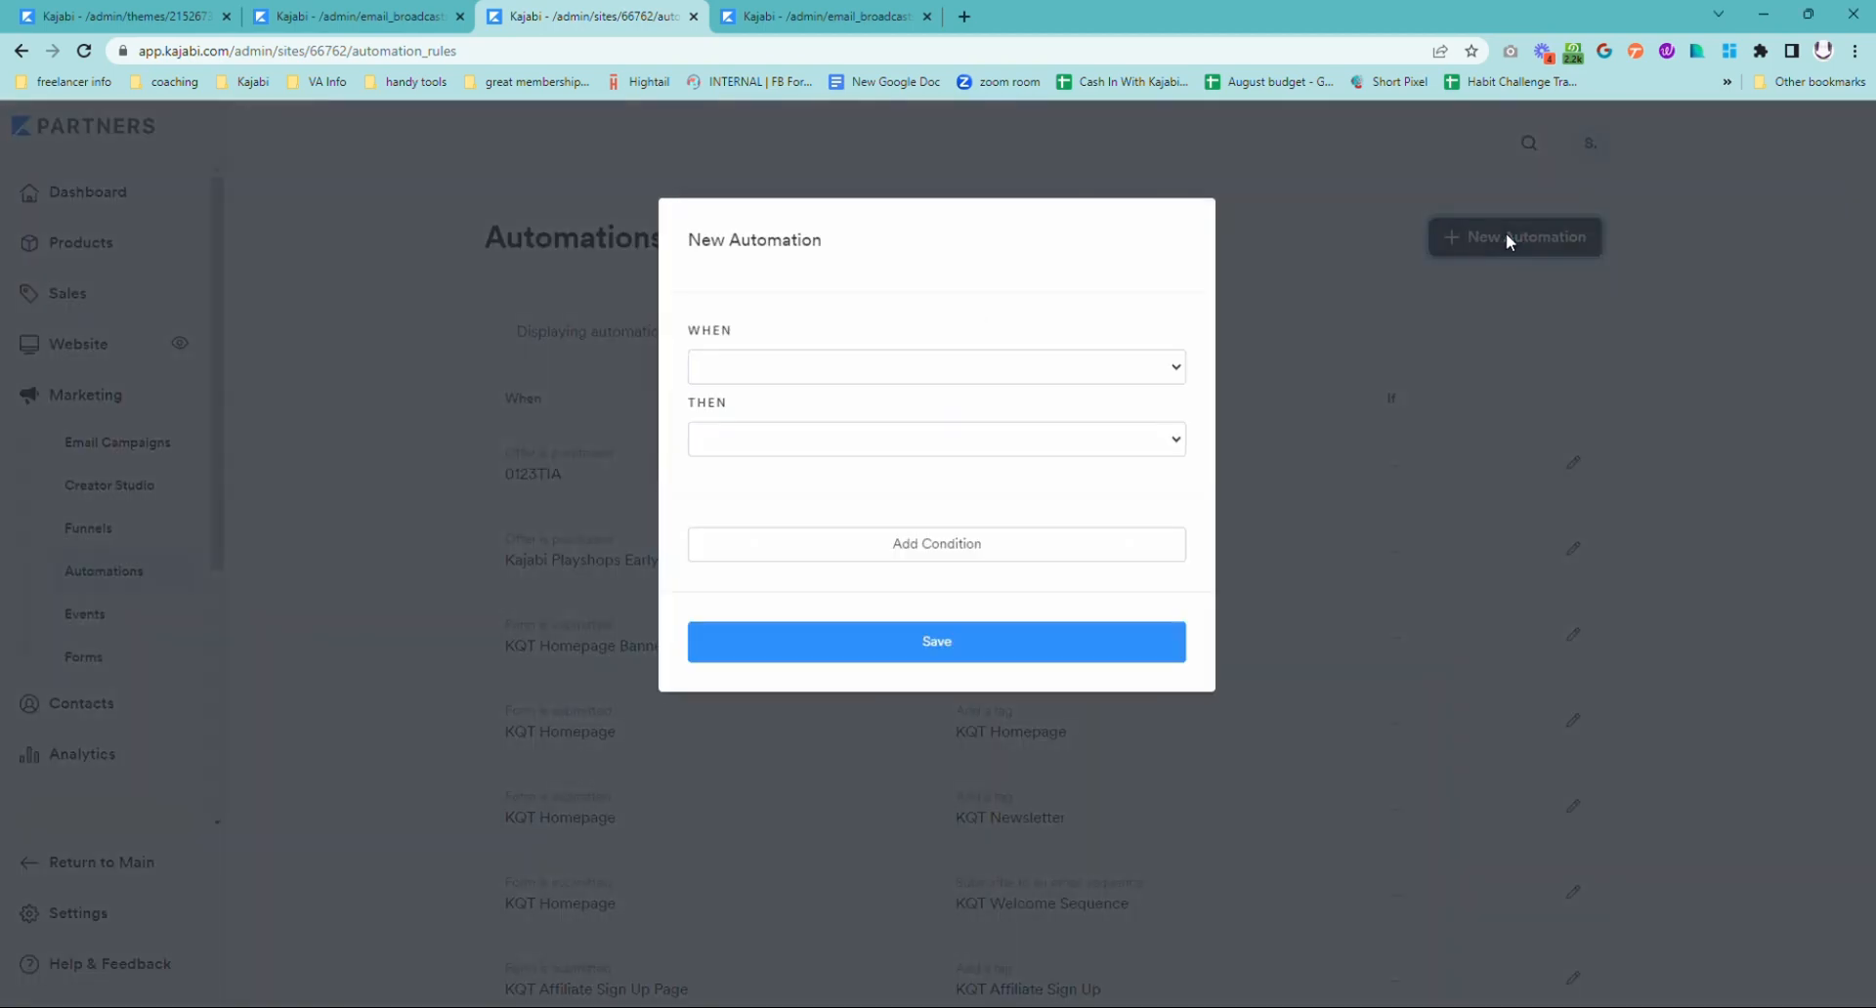
{"action": "left_click", "coordinate": [897, 377]}
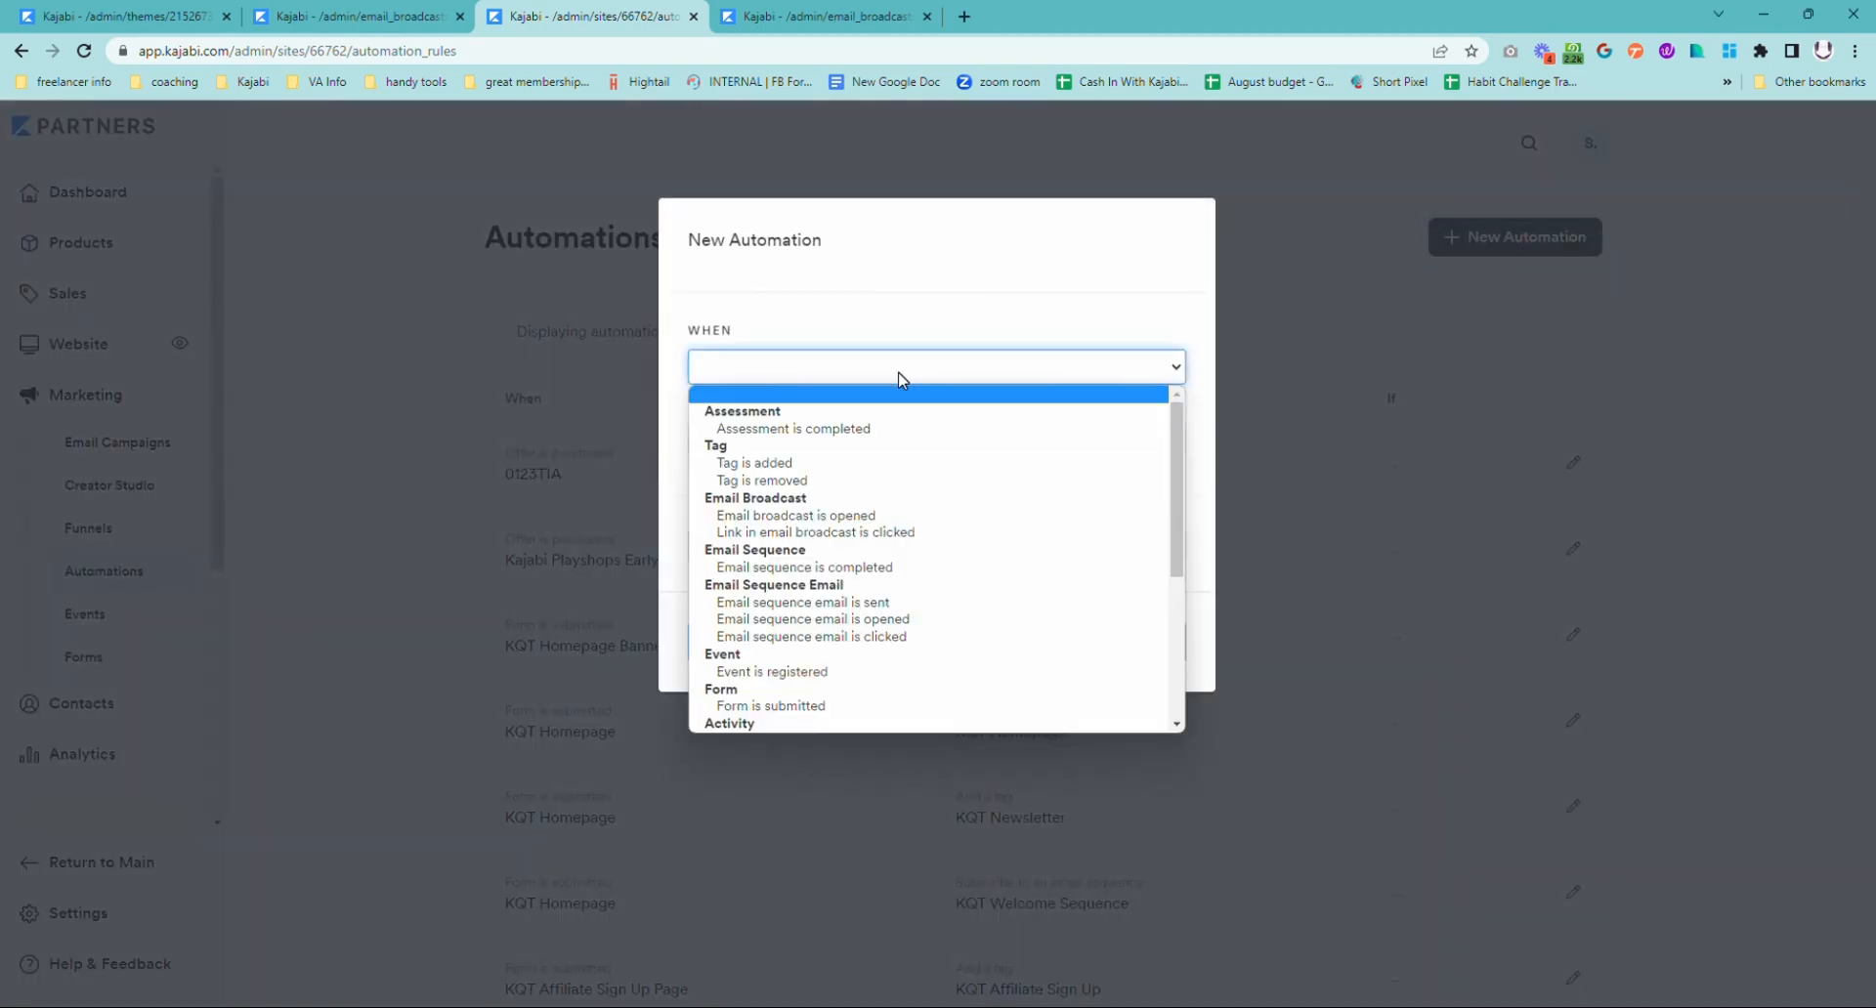
{"action": "left_click", "coordinate": [848, 532]}
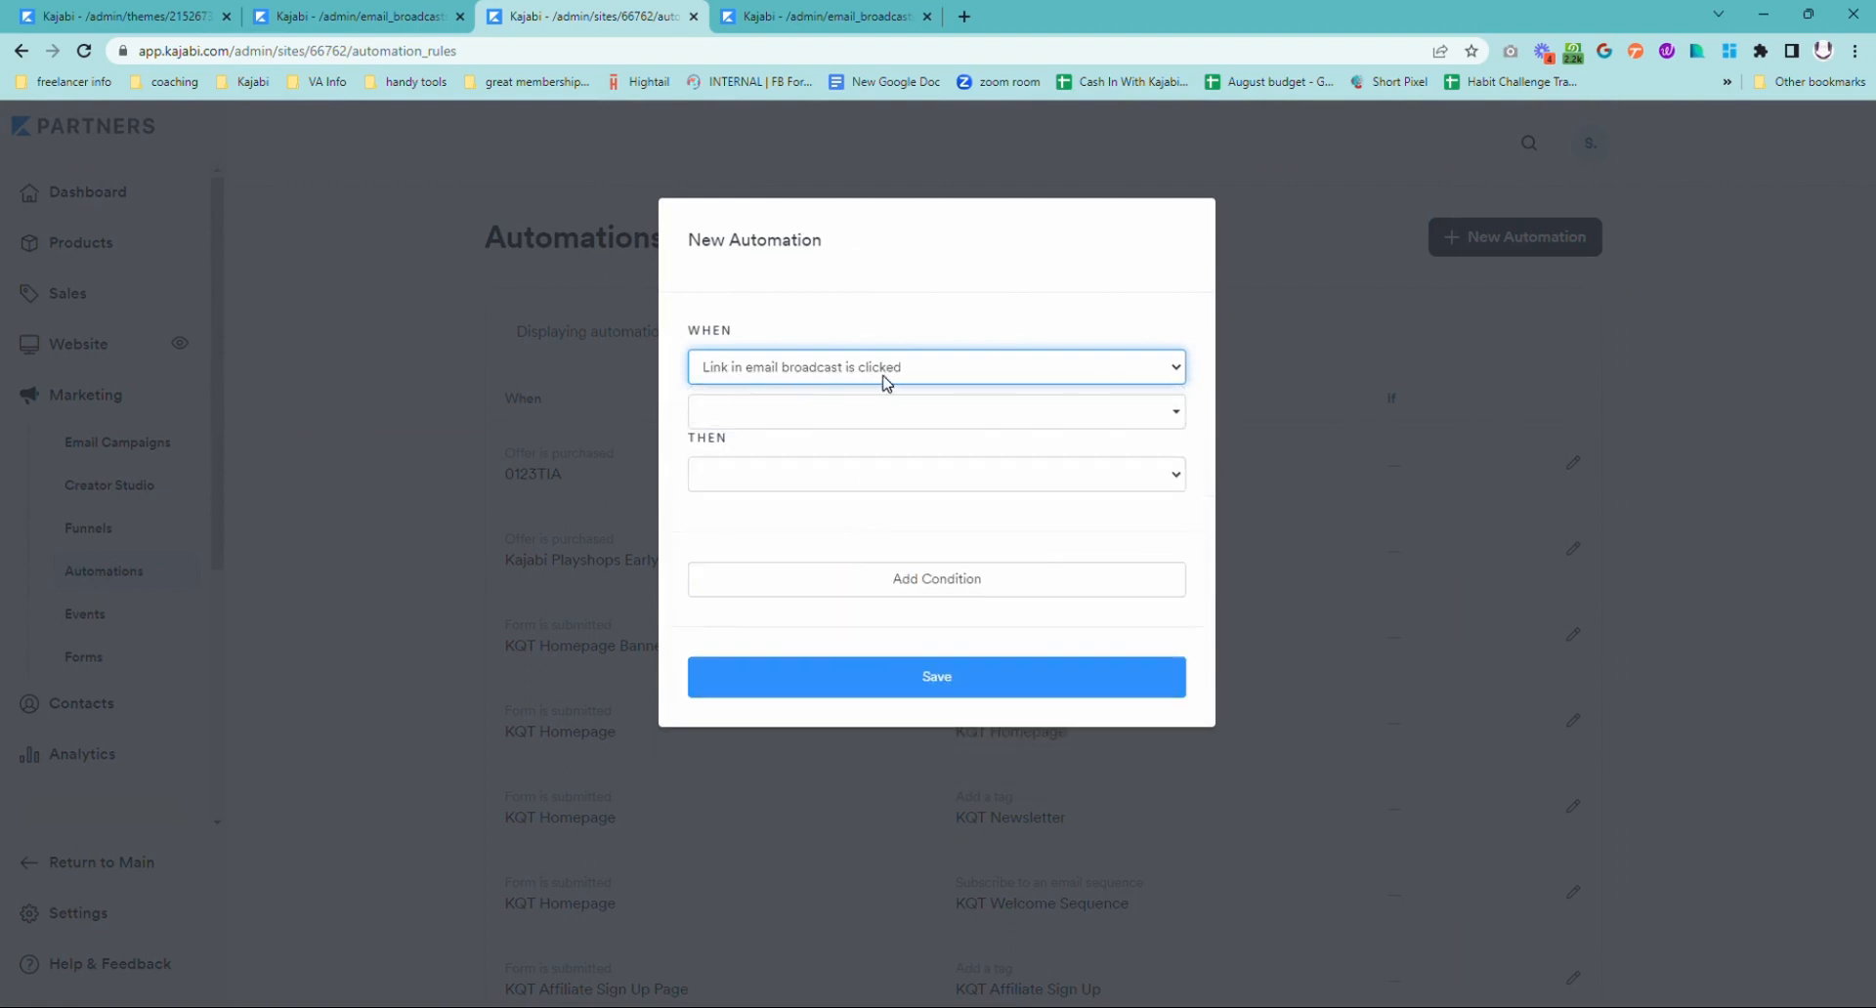
{"action": "left_click", "coordinate": [894, 414]}
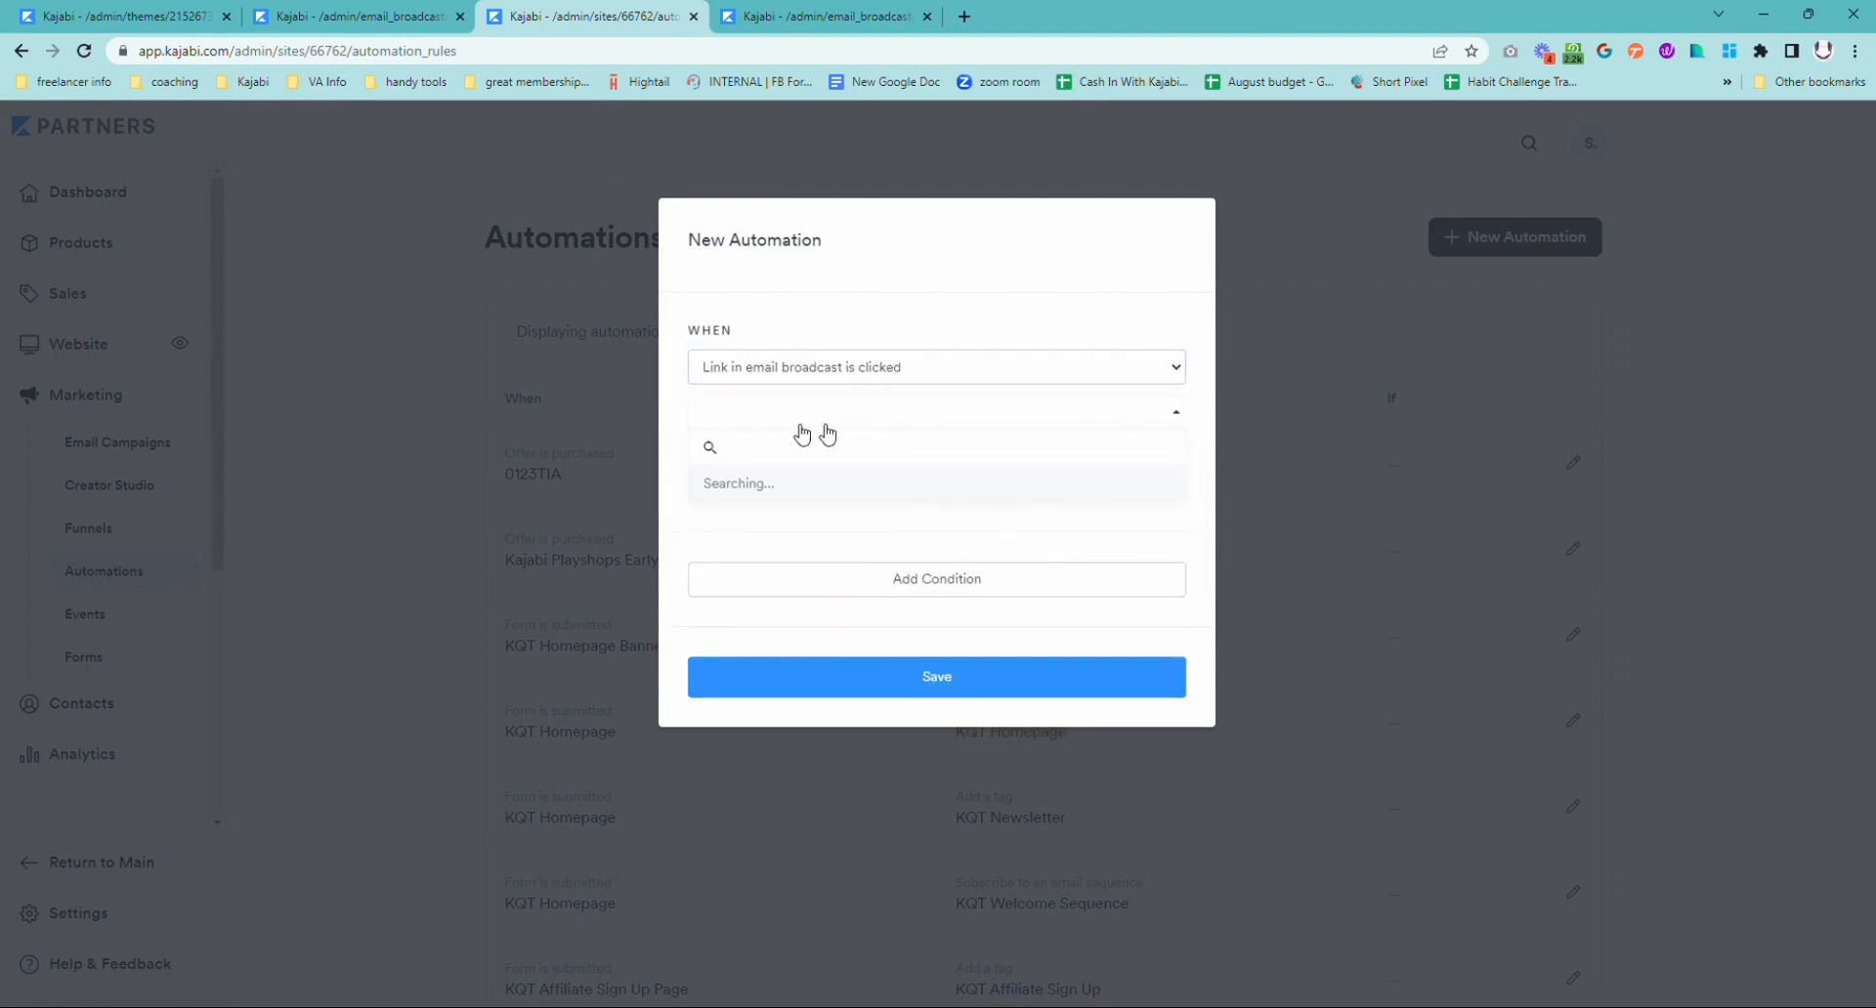
{"action": "left_click", "coordinate": [844, 489]}
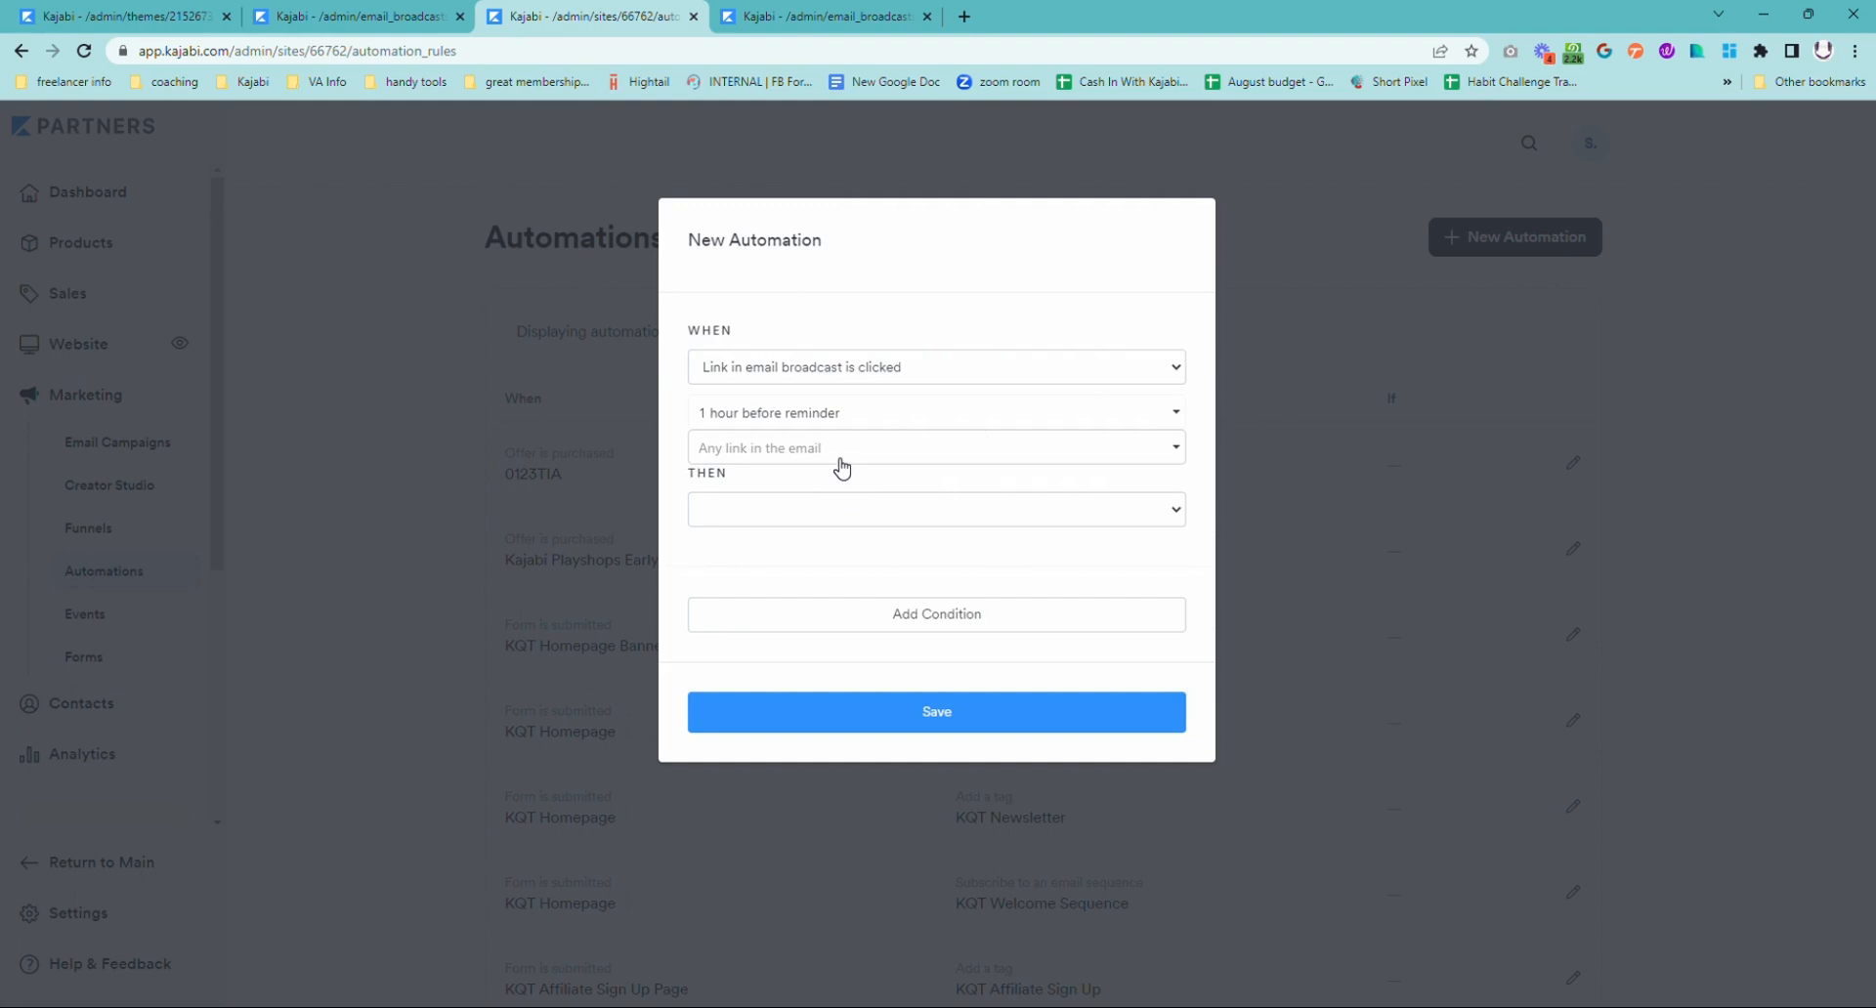
{"action": "left_click", "coordinate": [853, 455]}
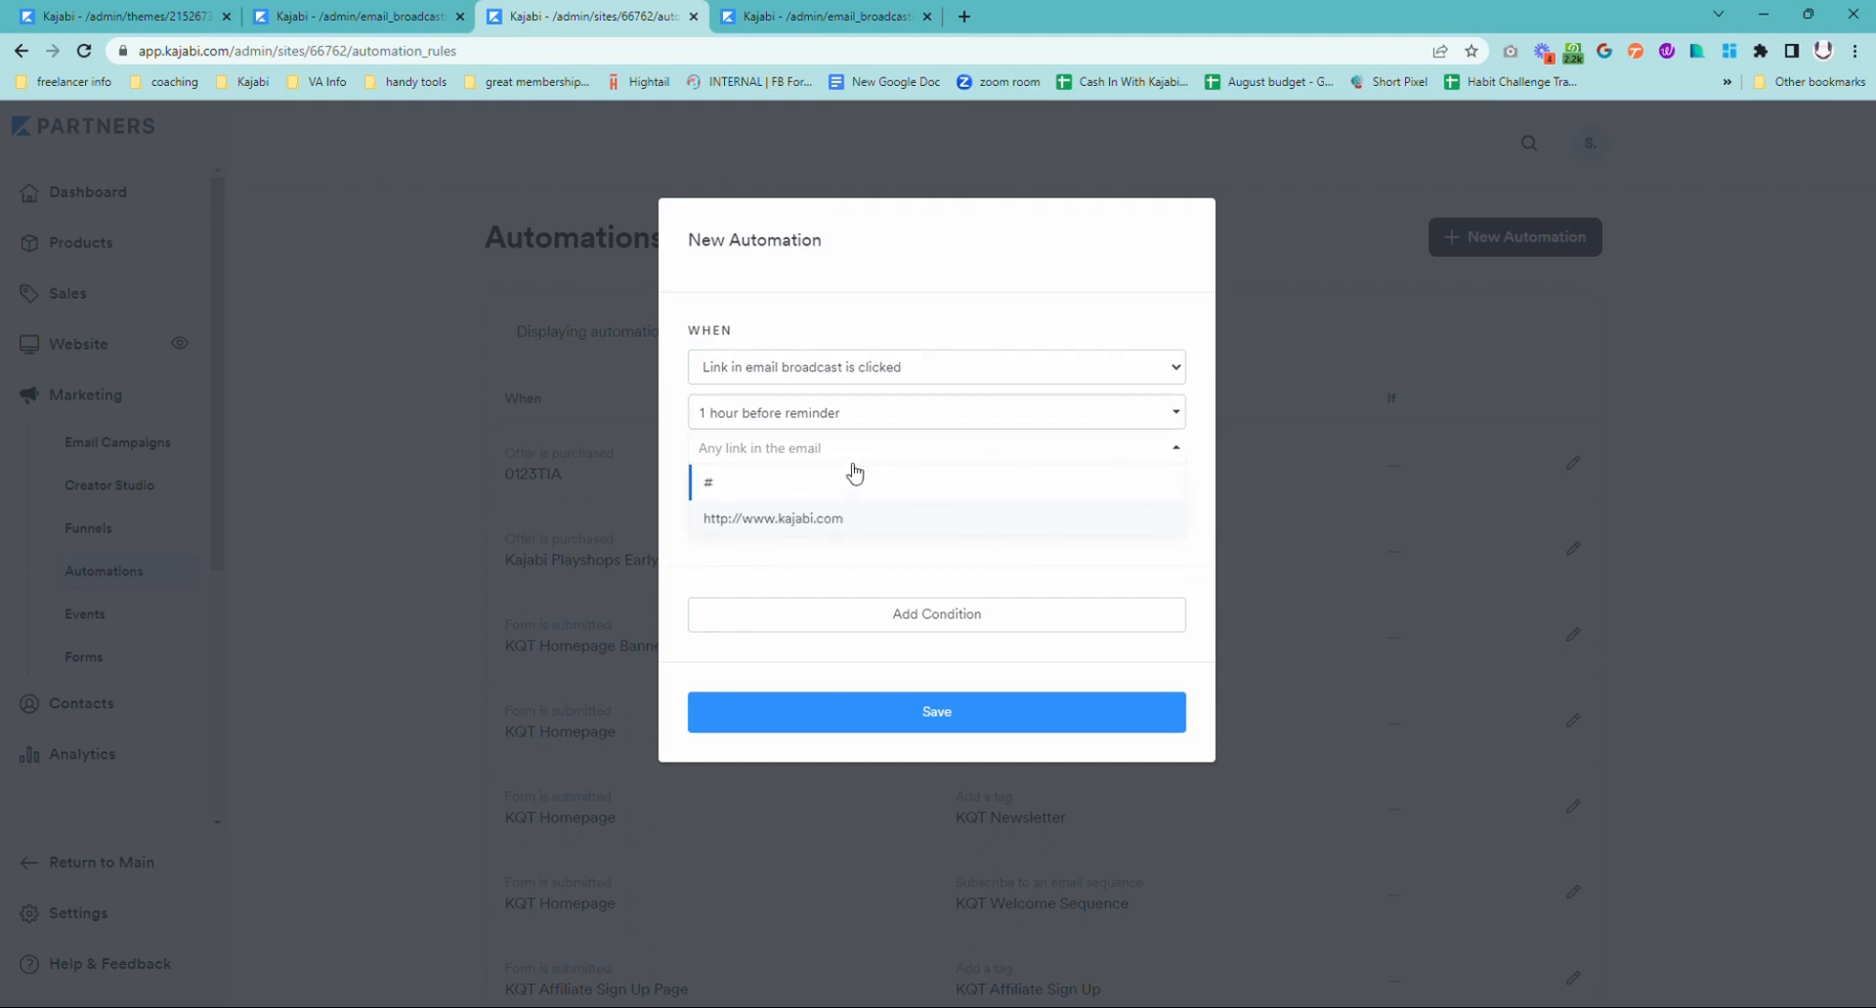
{"action": "left_click", "coordinate": [813, 518]}
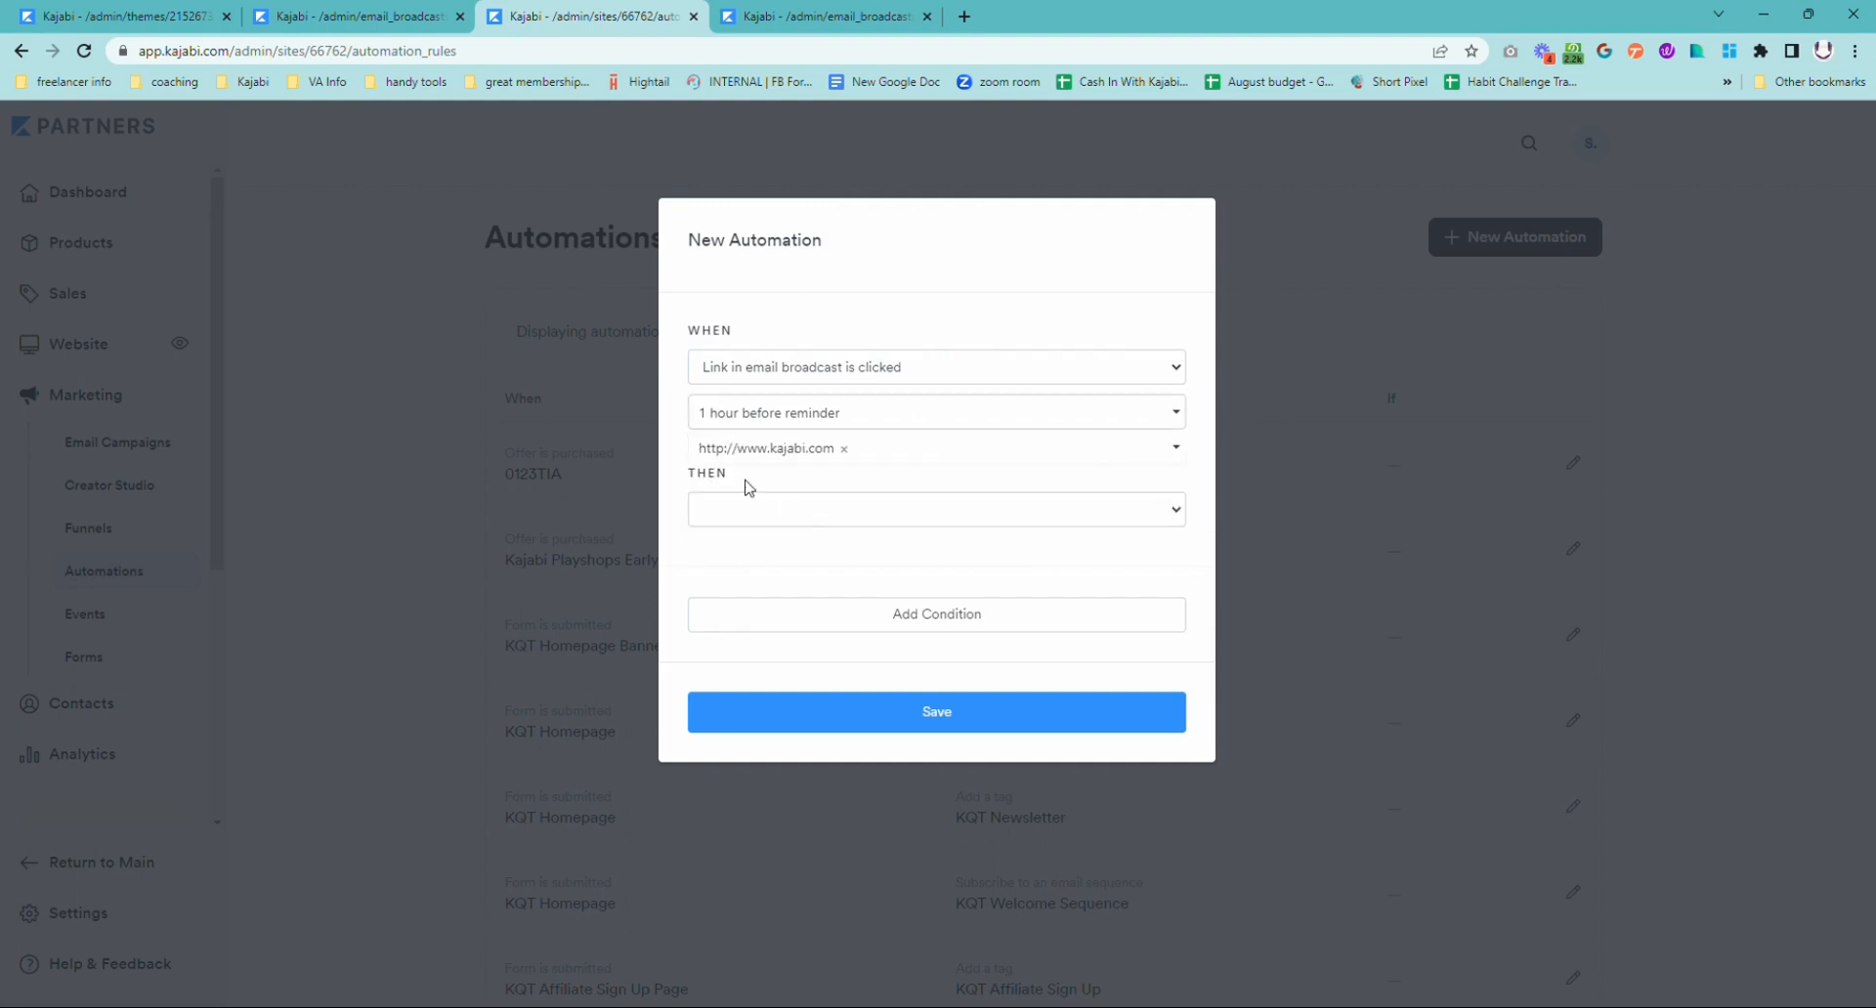
{"action": "left_click", "coordinate": [977, 518]}
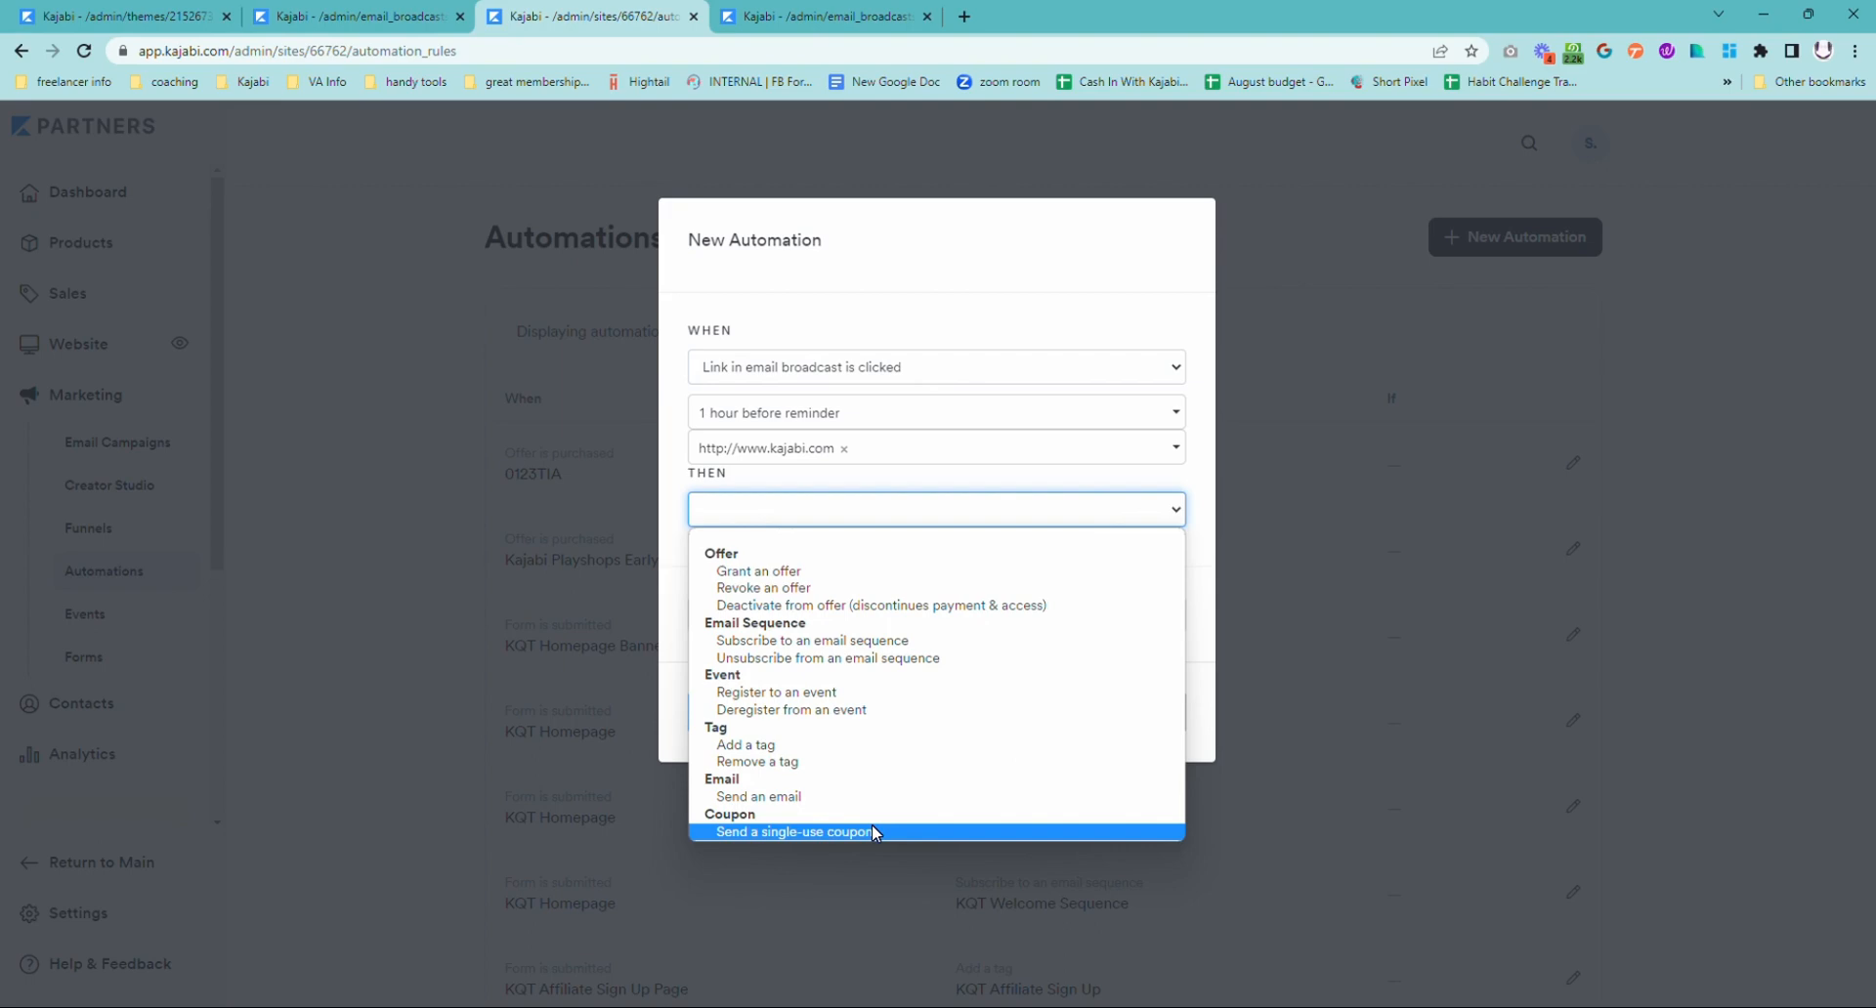
{"action": "left_click", "coordinate": [595, 145]}
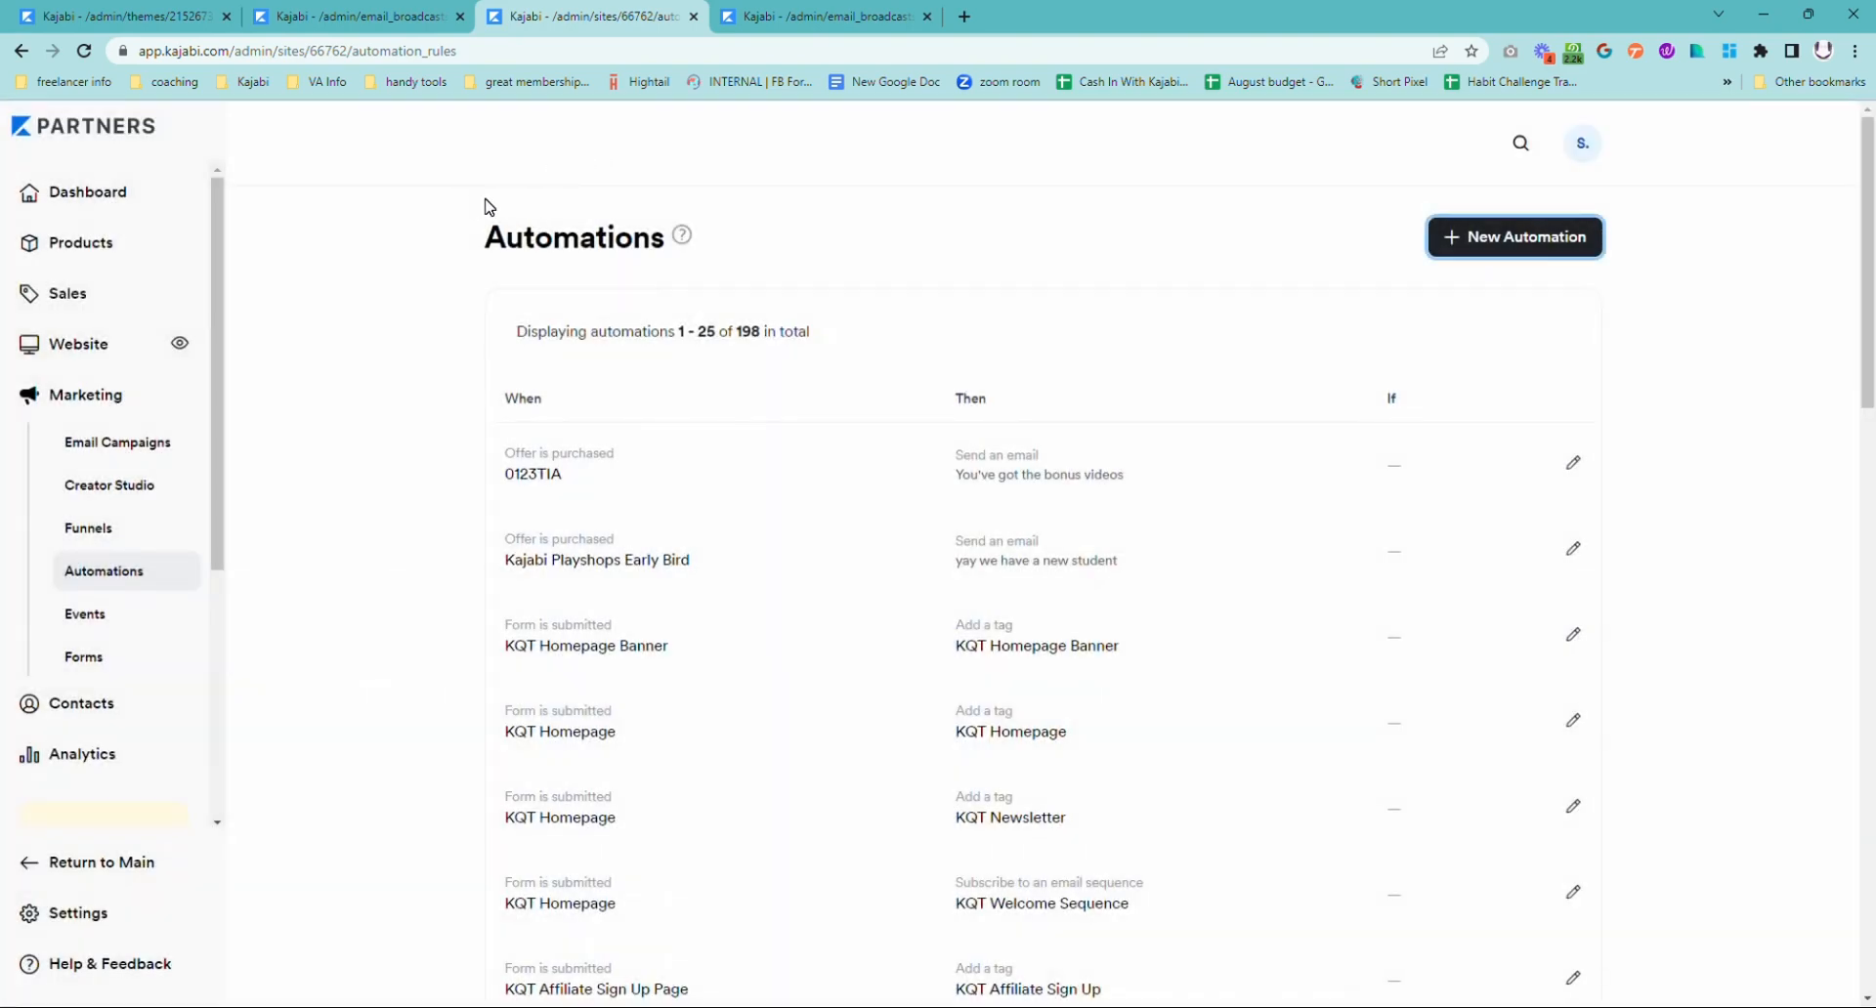
Step: Copy the URL of the Kajabi Quick Tips Opt Out Preference Update landing page from its details
{"action": "left_click", "coordinate": [134, 17]}
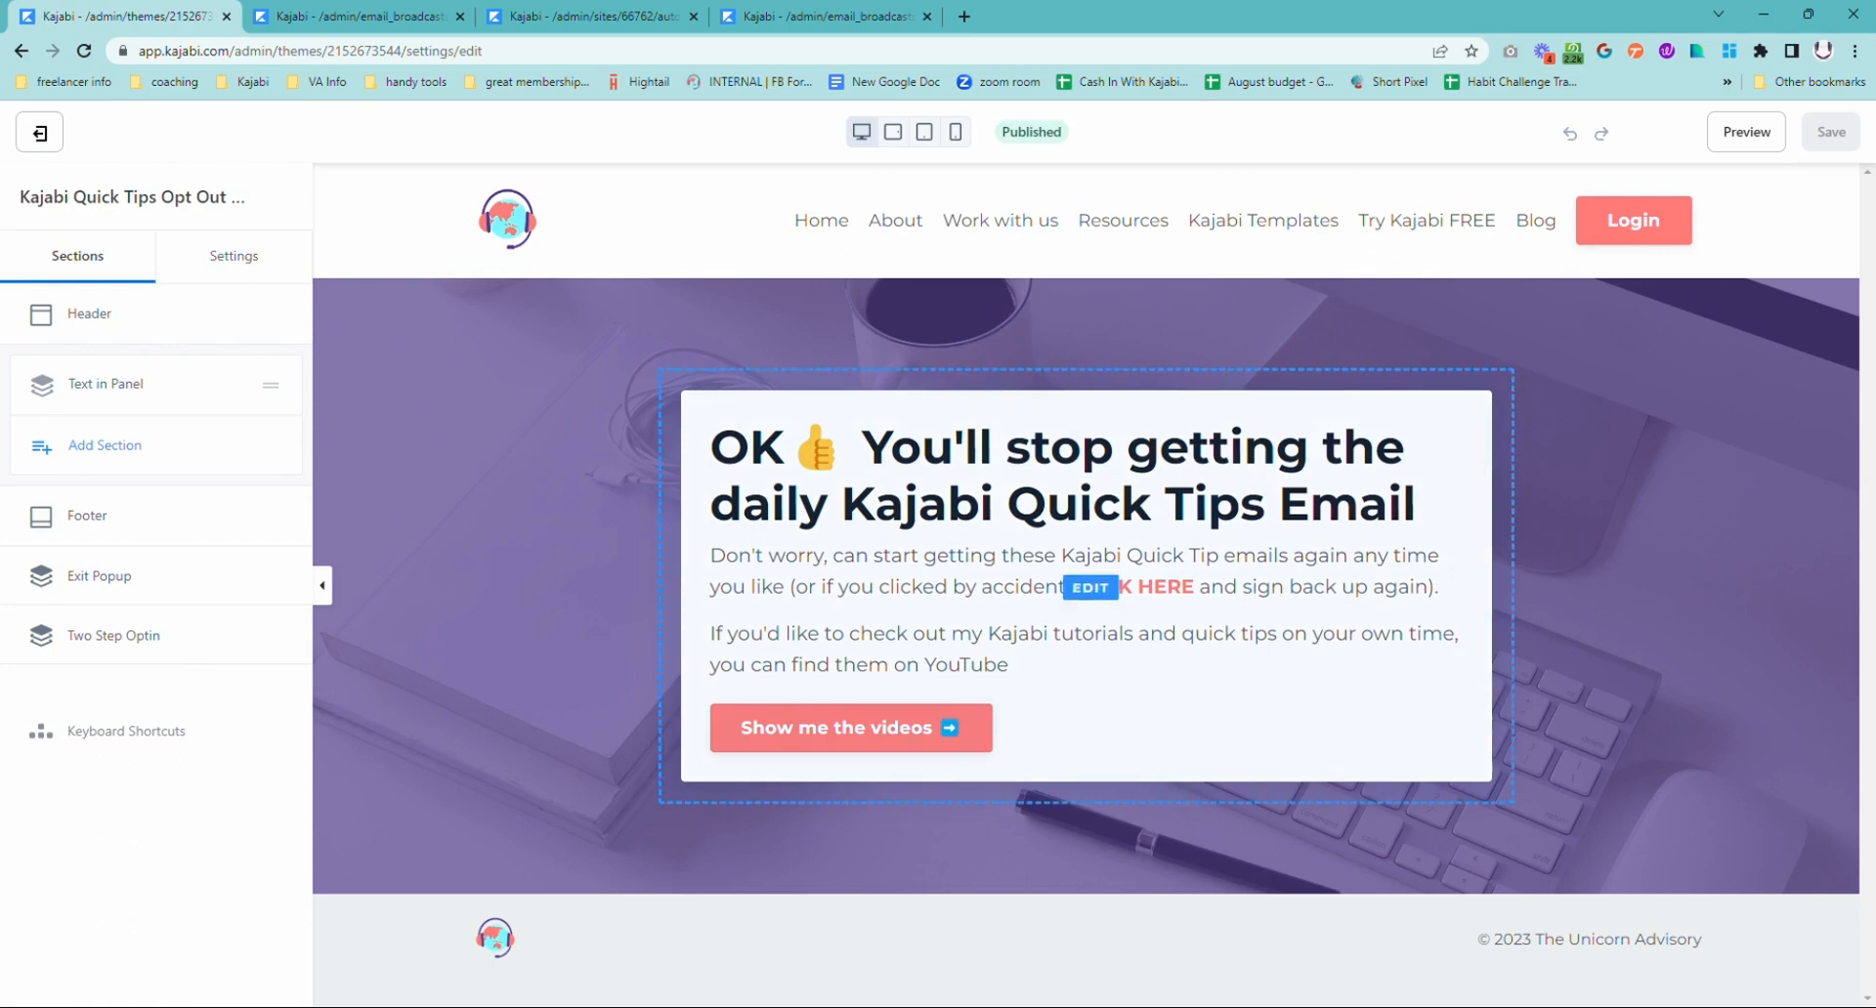
{"action": "left_click", "coordinate": [41, 135]}
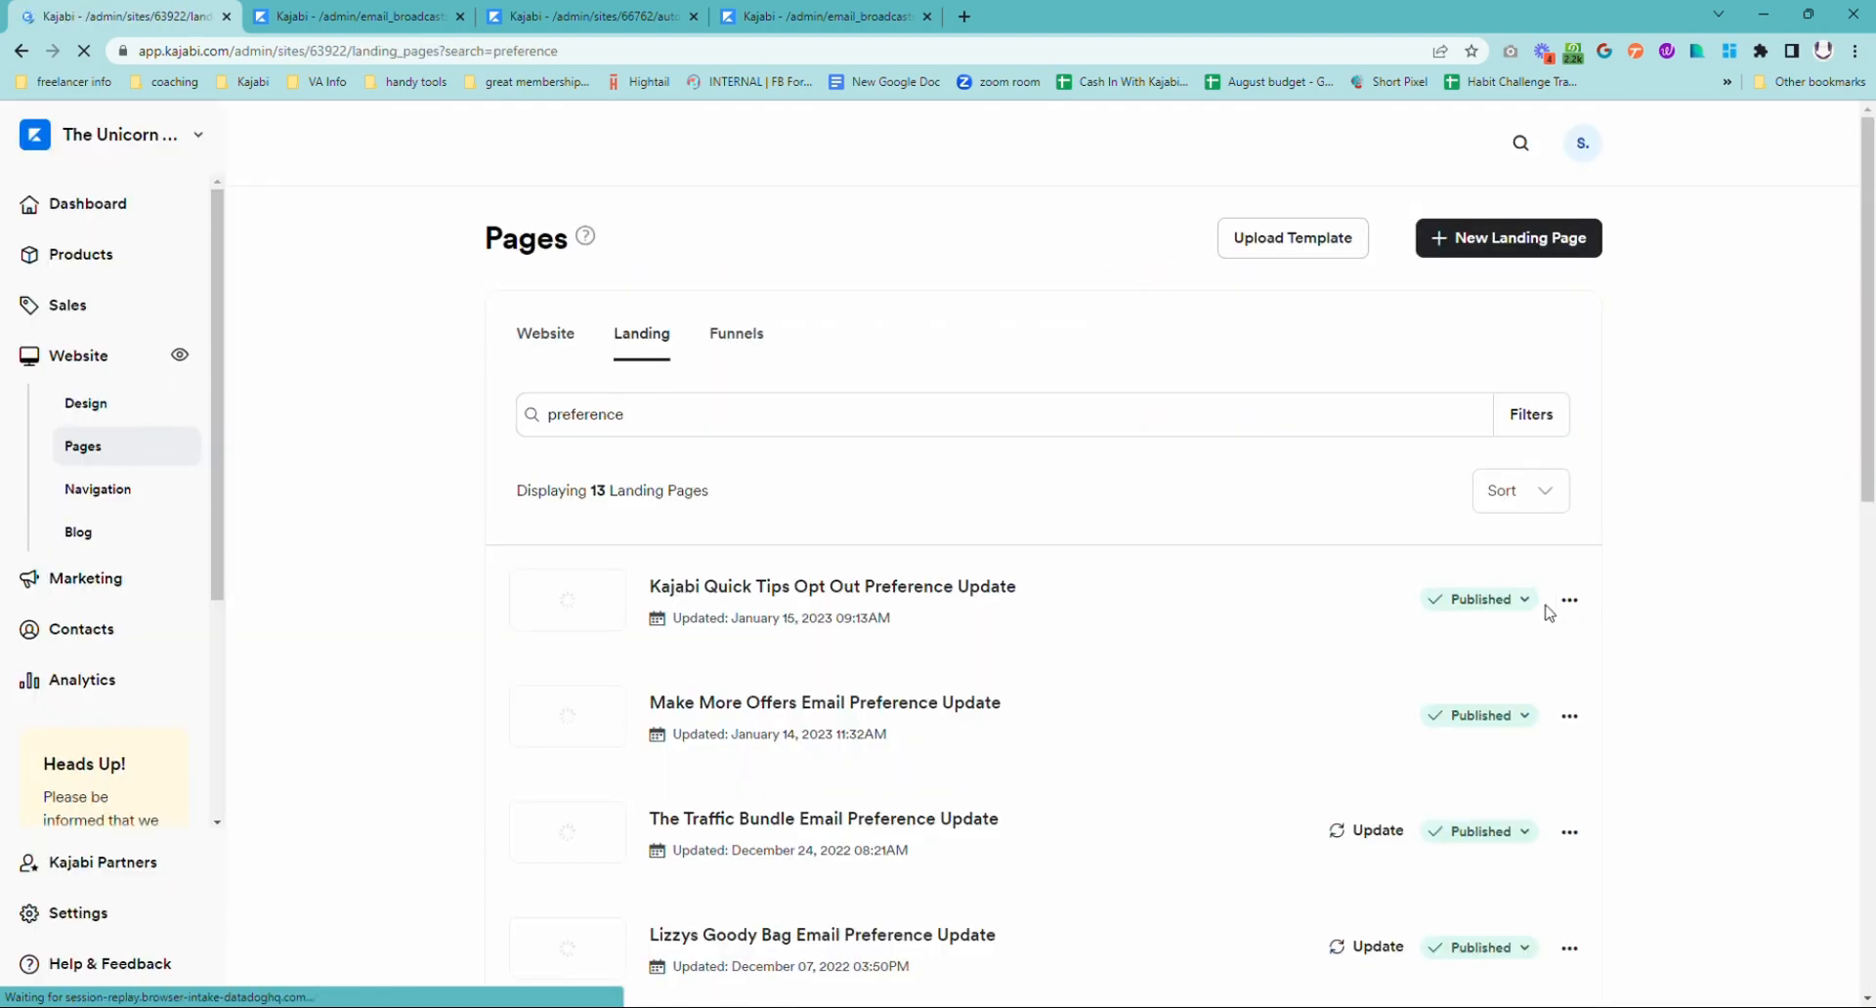
{"action": "left_click", "coordinate": [1569, 601]}
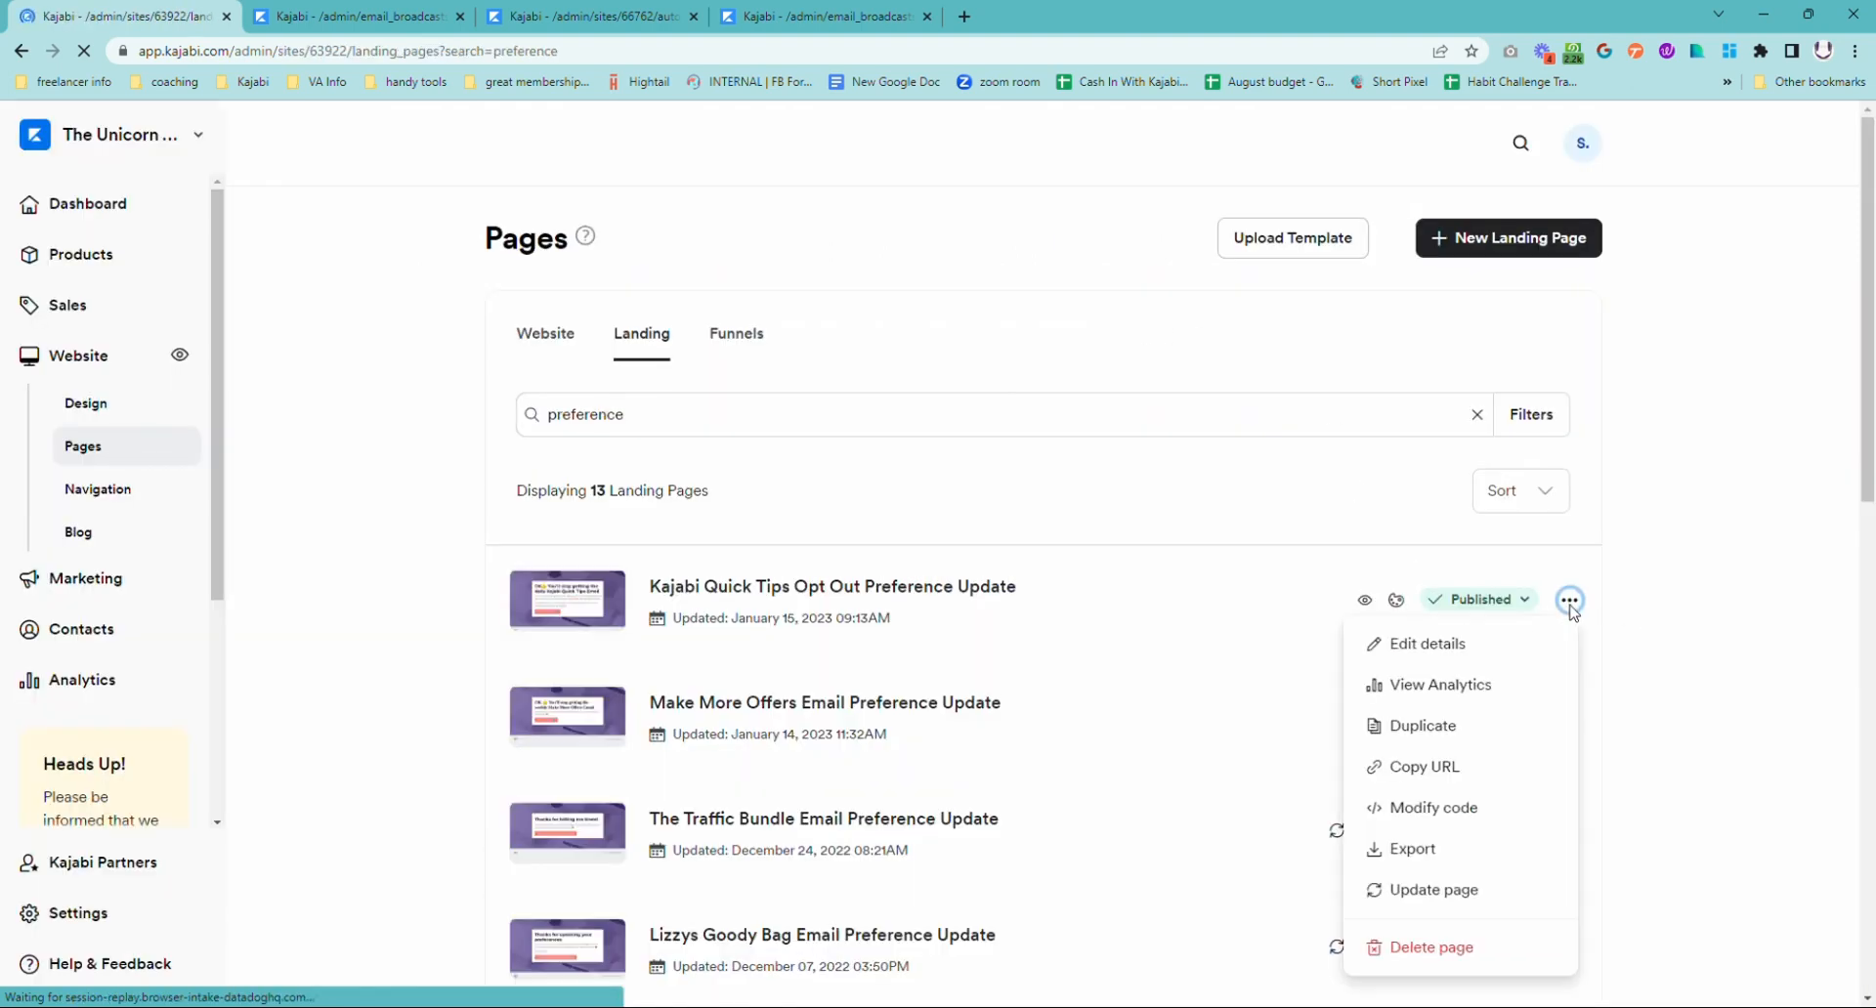
{"action": "left_click", "coordinate": [1475, 643]}
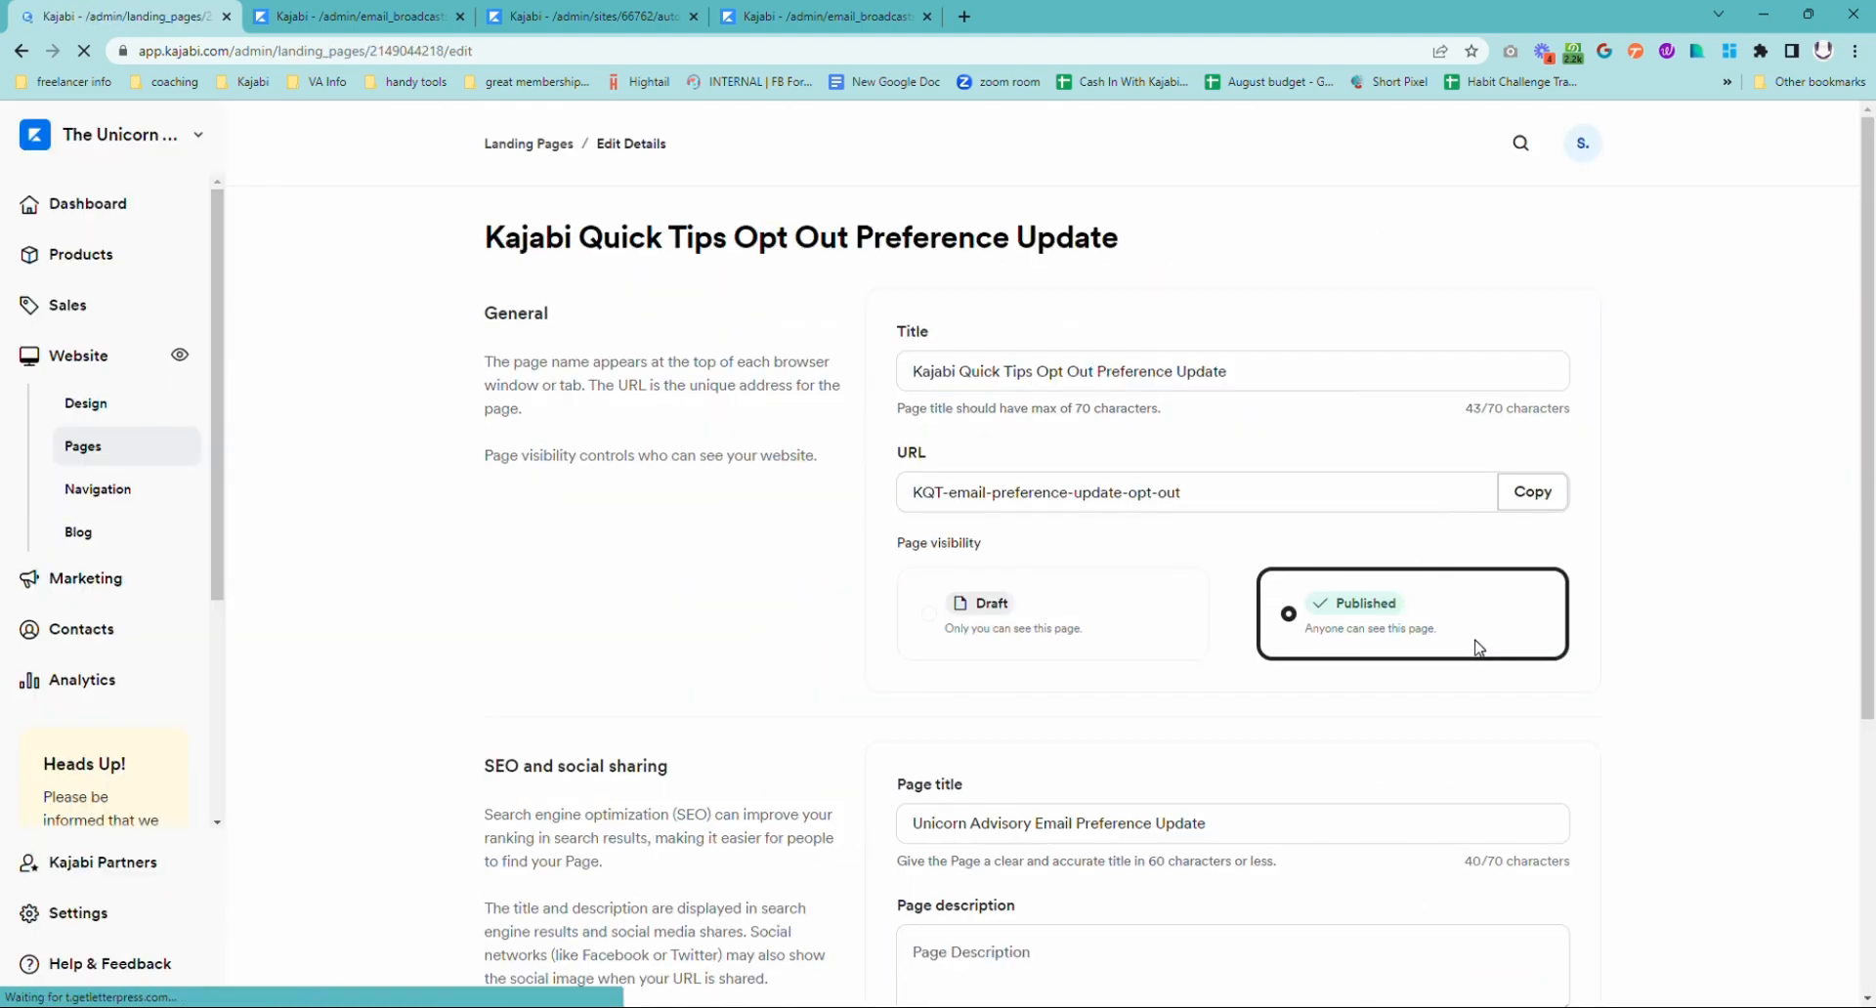
{"action": "left_click", "coordinate": [1535, 494]}
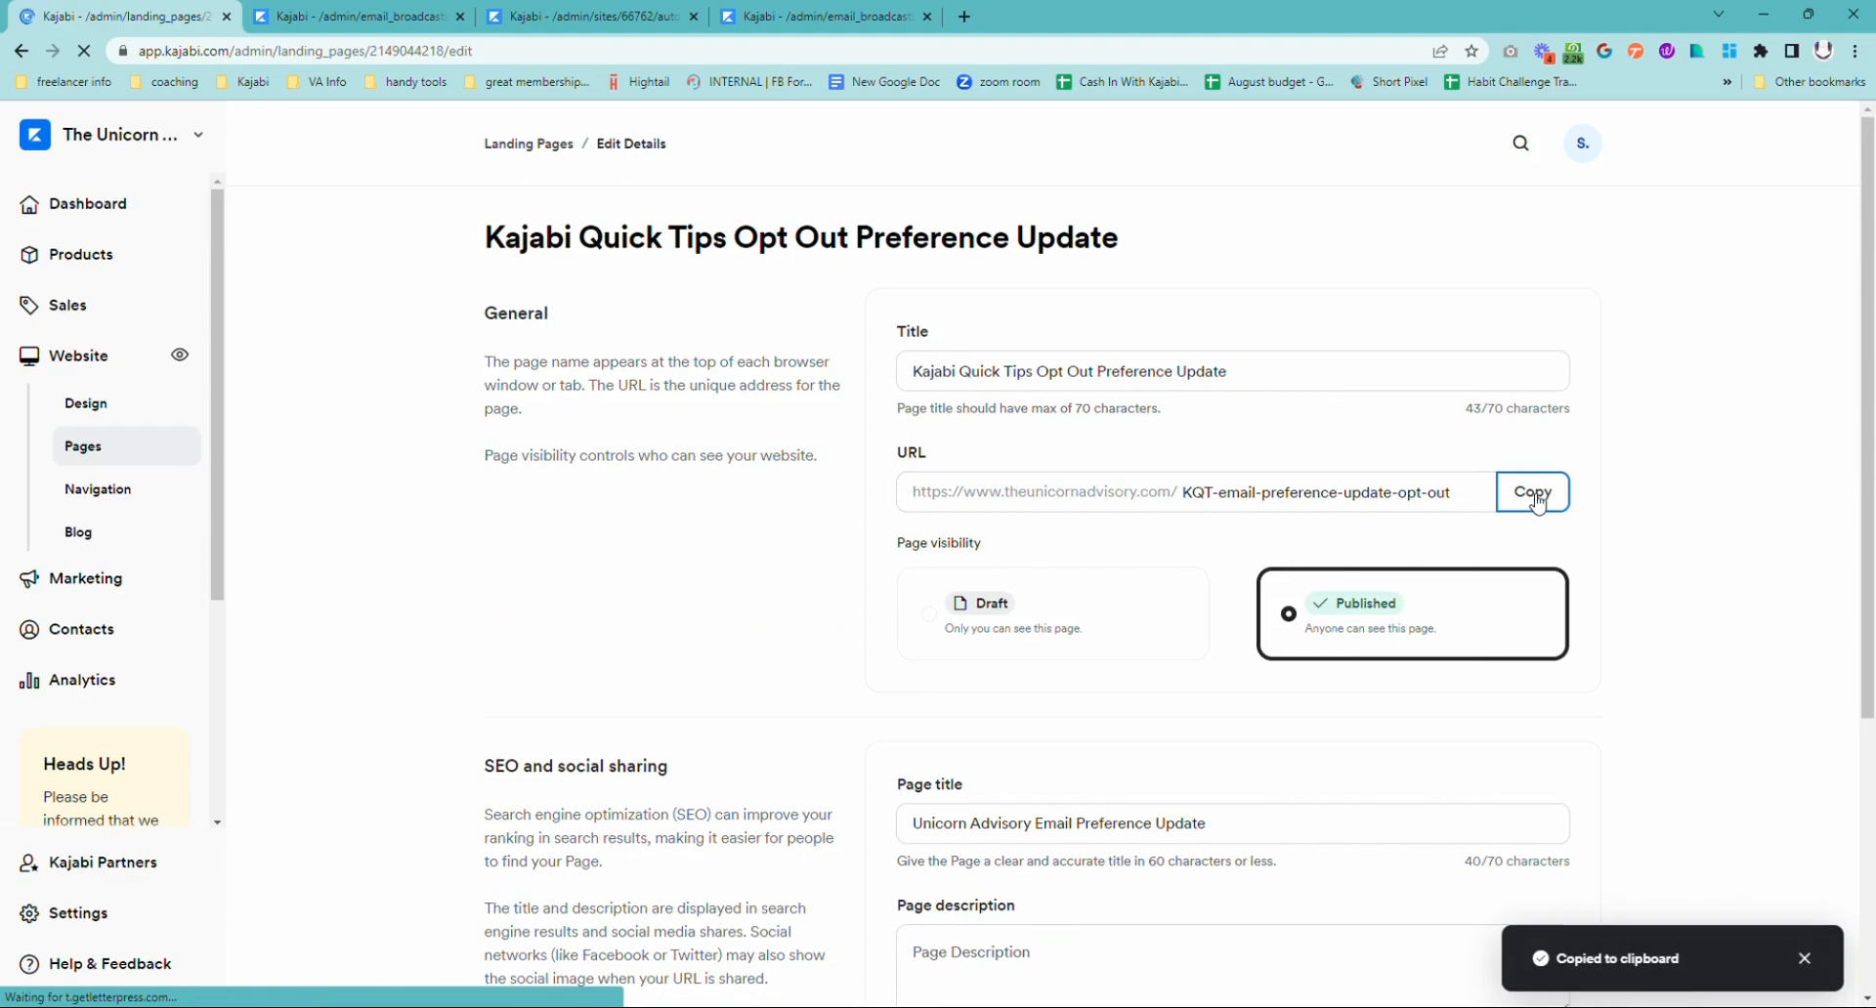
Step: Open the email broadcast's content for editing and bring up the Read More button's settings, choosing to keep editing
{"action": "left_click", "coordinate": [364, 19]}
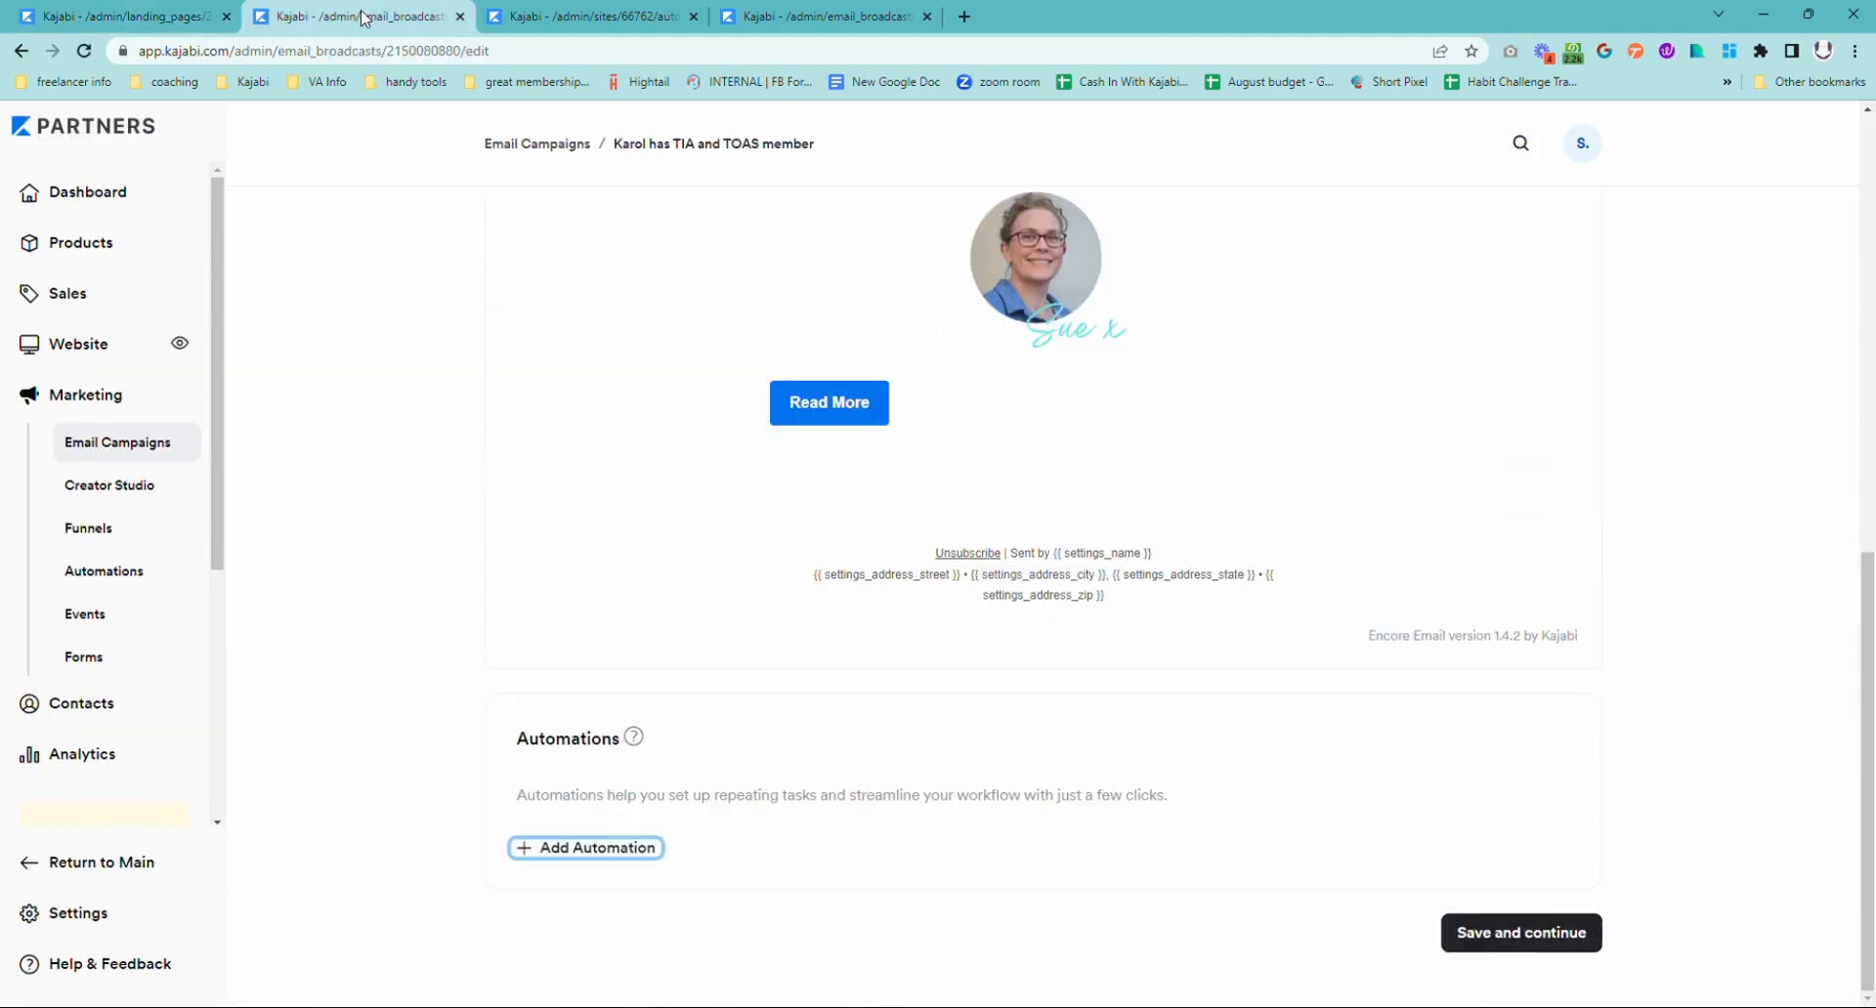
{"action": "scroll", "coordinate": [1092, 499], "scroll_direction": "up", "scroll_amount": 7}
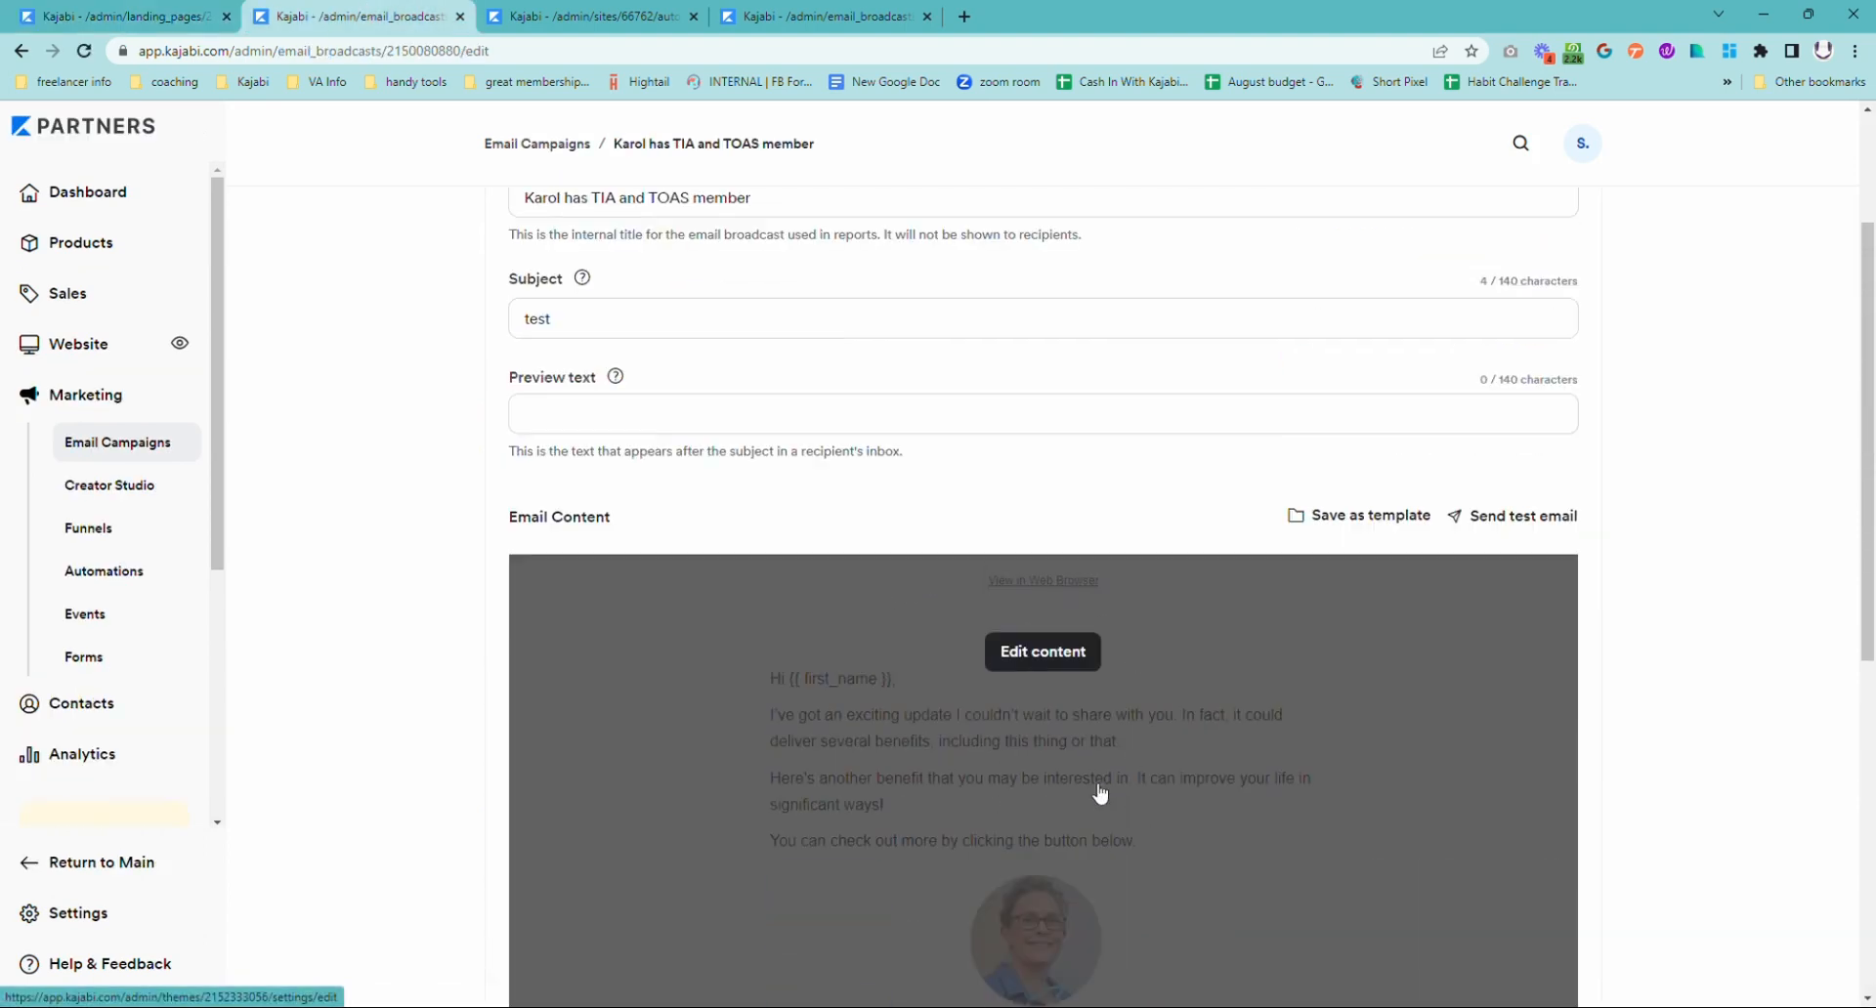
{"action": "left_click", "coordinate": [1122, 768]}
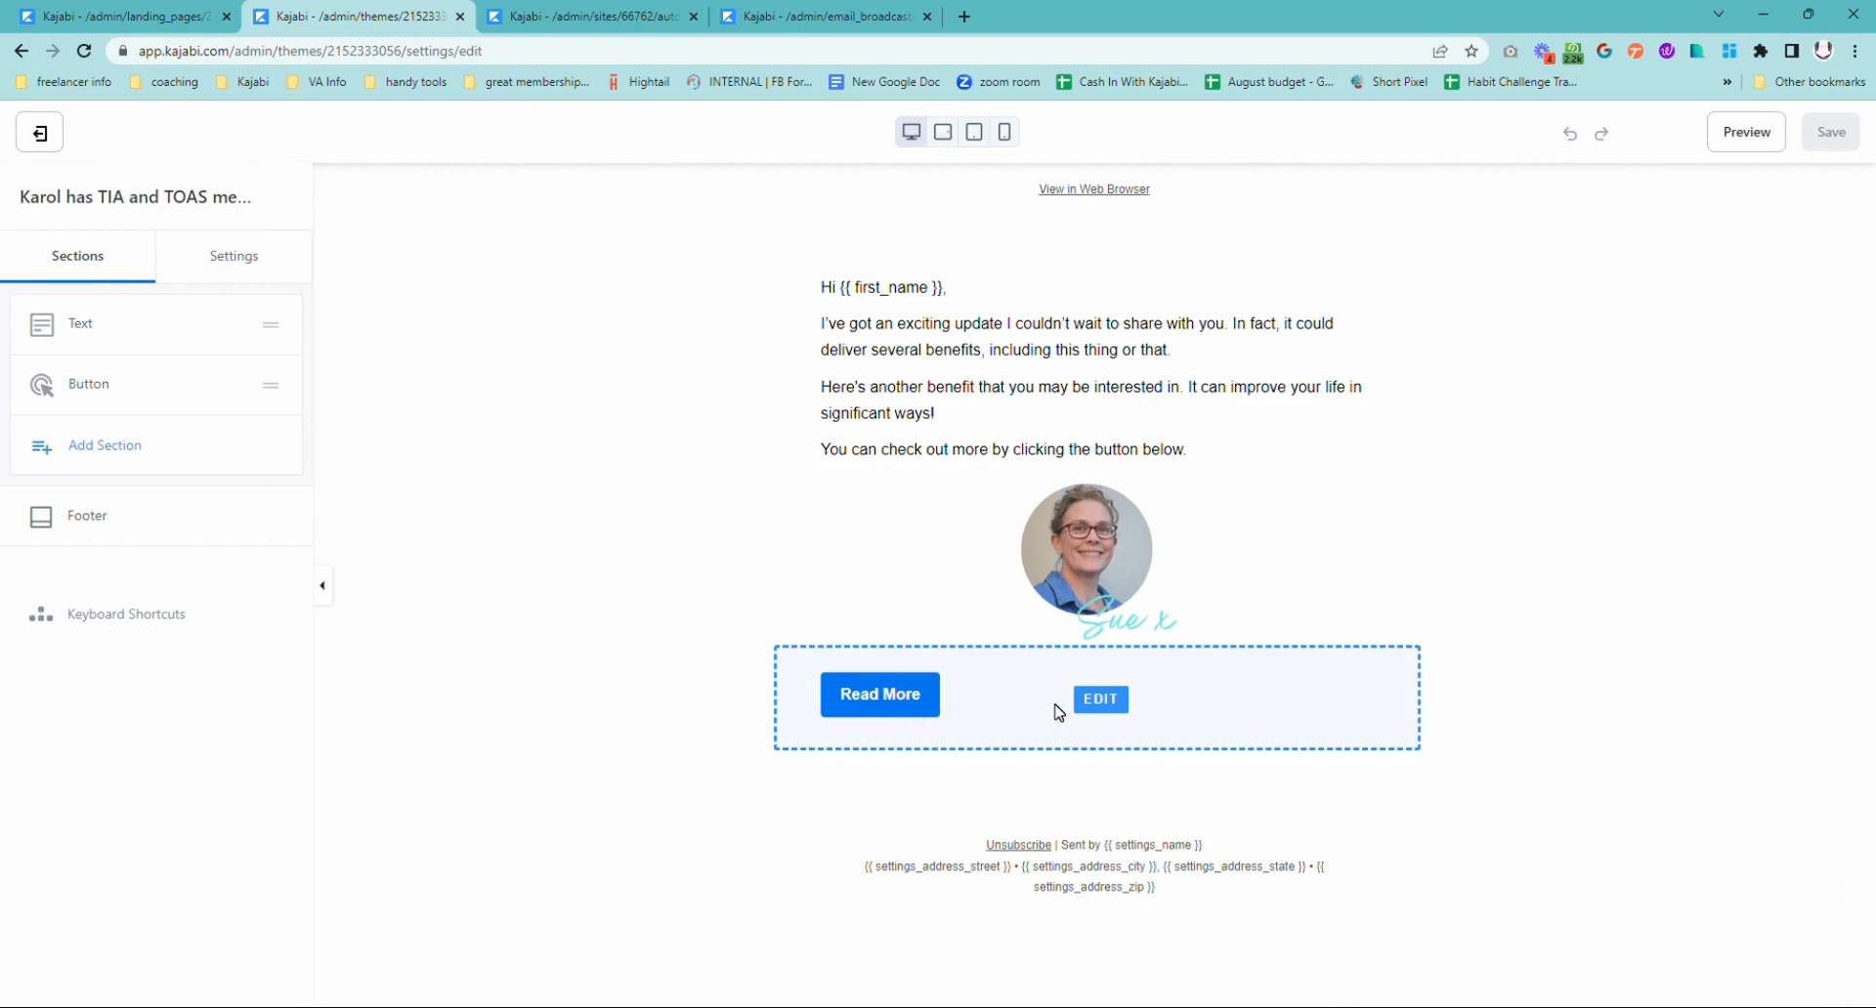
{"action": "left_click", "coordinate": [909, 712]}
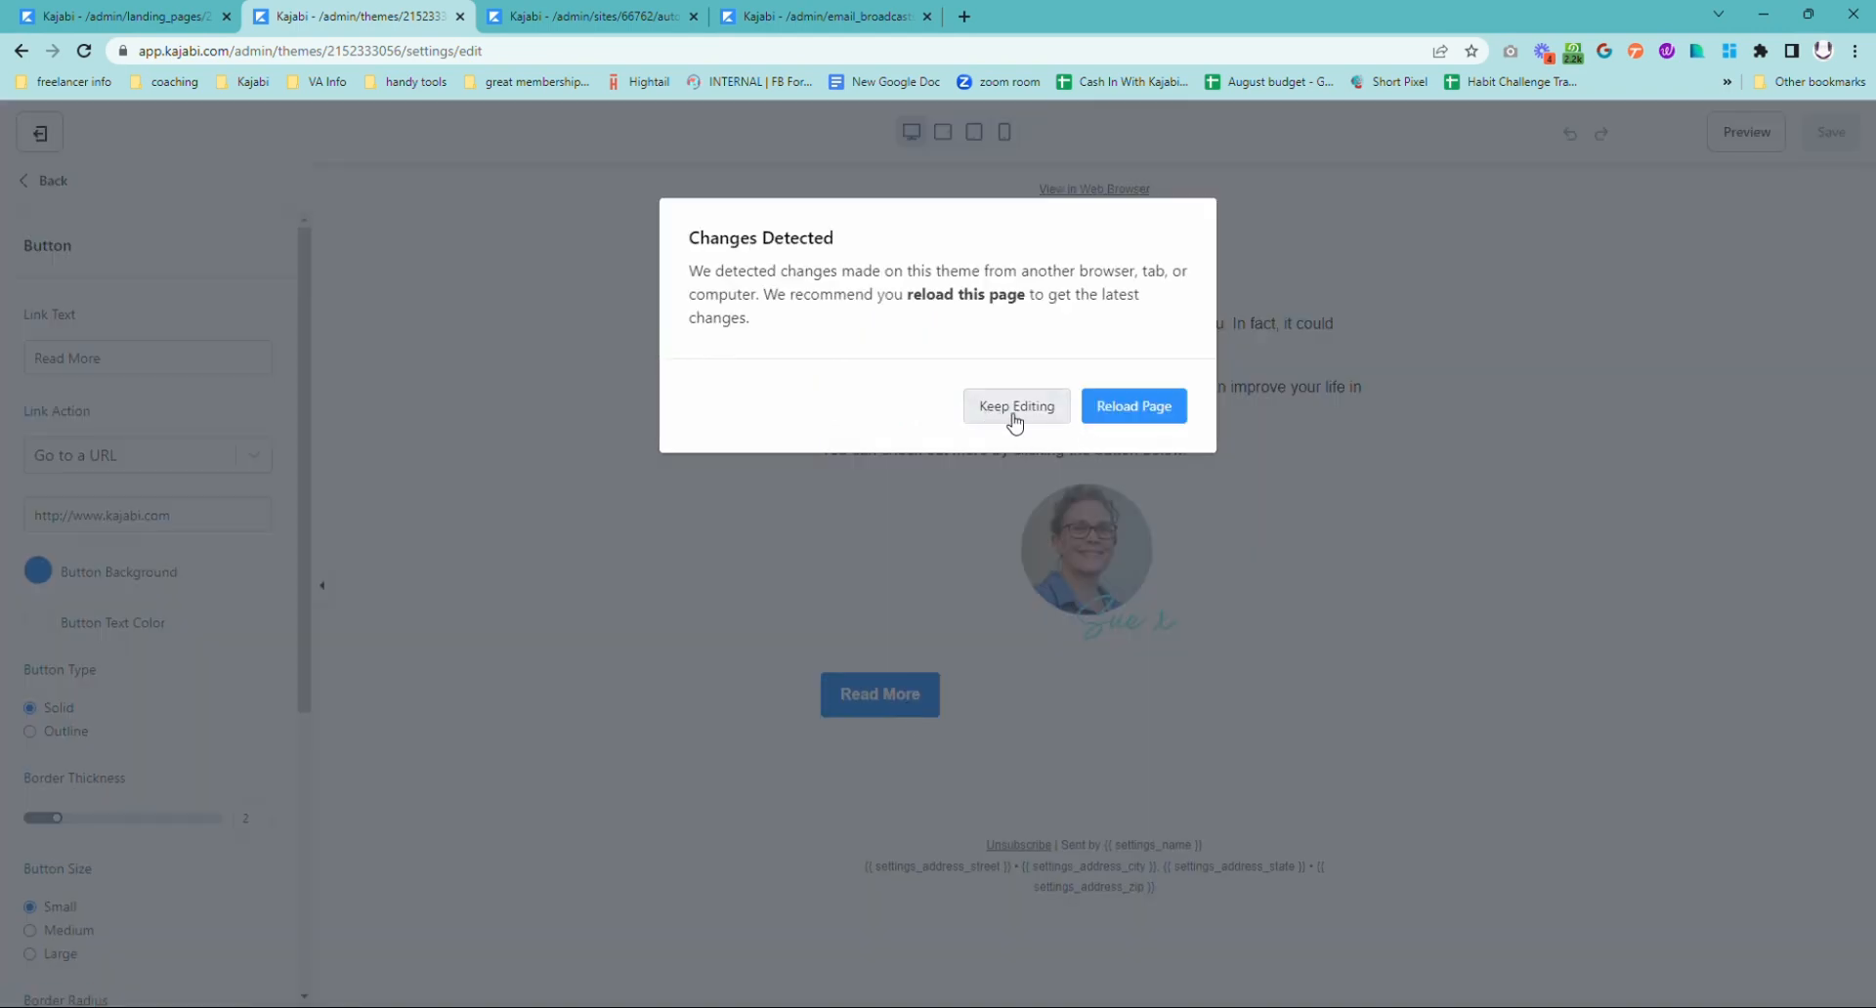
{"action": "left_click", "coordinate": [1017, 418]}
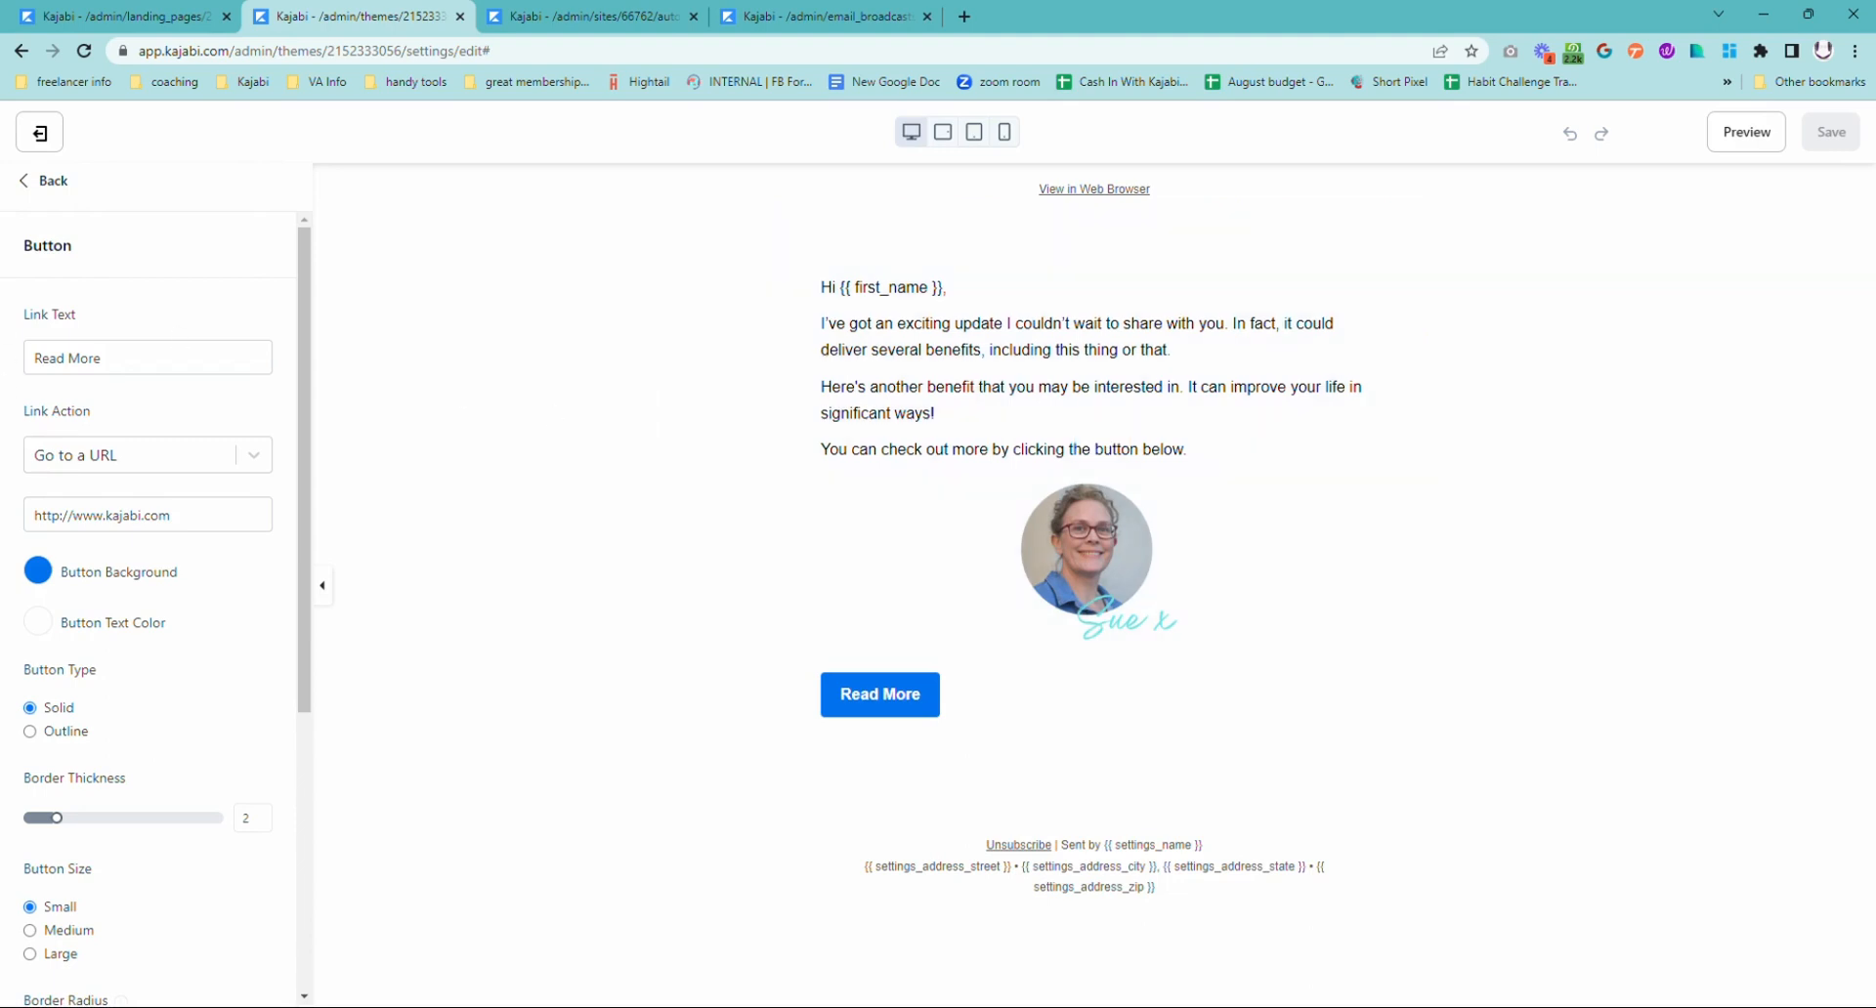
Step: Replace the Read More button's link with the copied KQT-email-preference-update-opt-out URL, save the email, and return to the broadcast
{"action": "left_click_drag", "start_coordinate": [180, 515], "coordinate": [5, 509]}
{"action": "key", "text": "ctrl+v"}
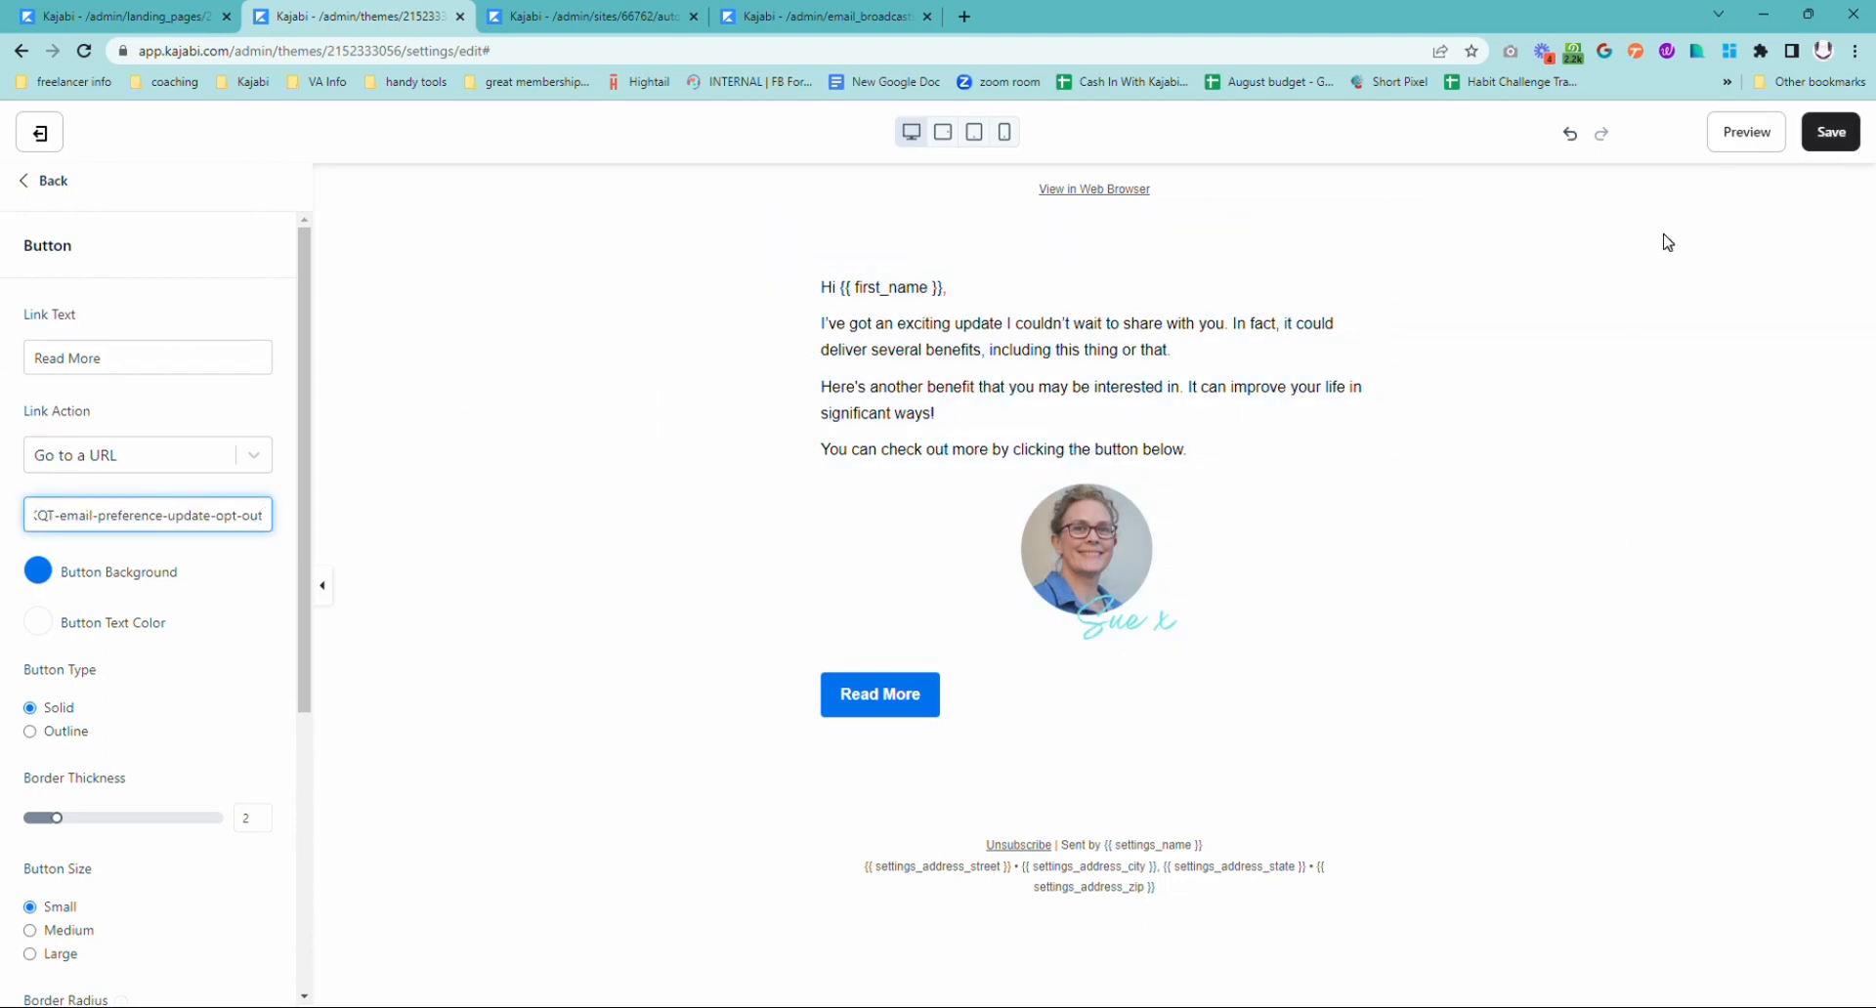
{"action": "left_click", "coordinate": [1831, 132]}
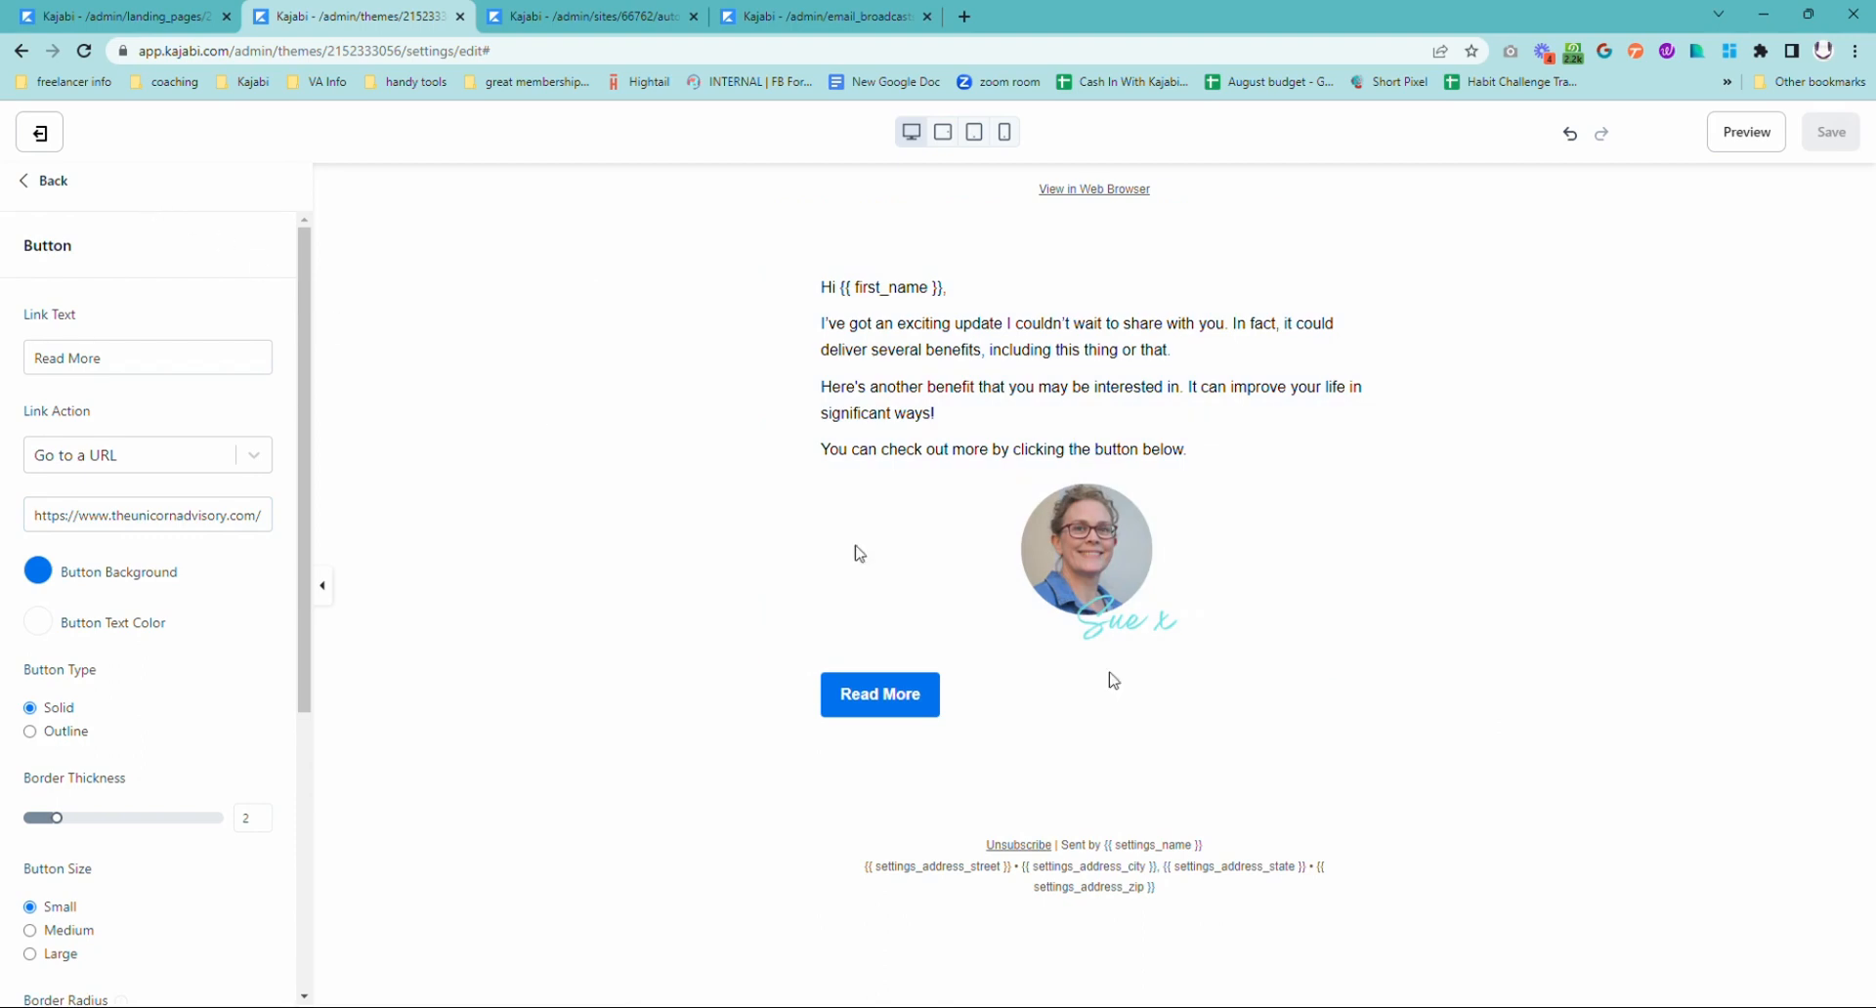
{"action": "left_click", "coordinate": [33, 181]}
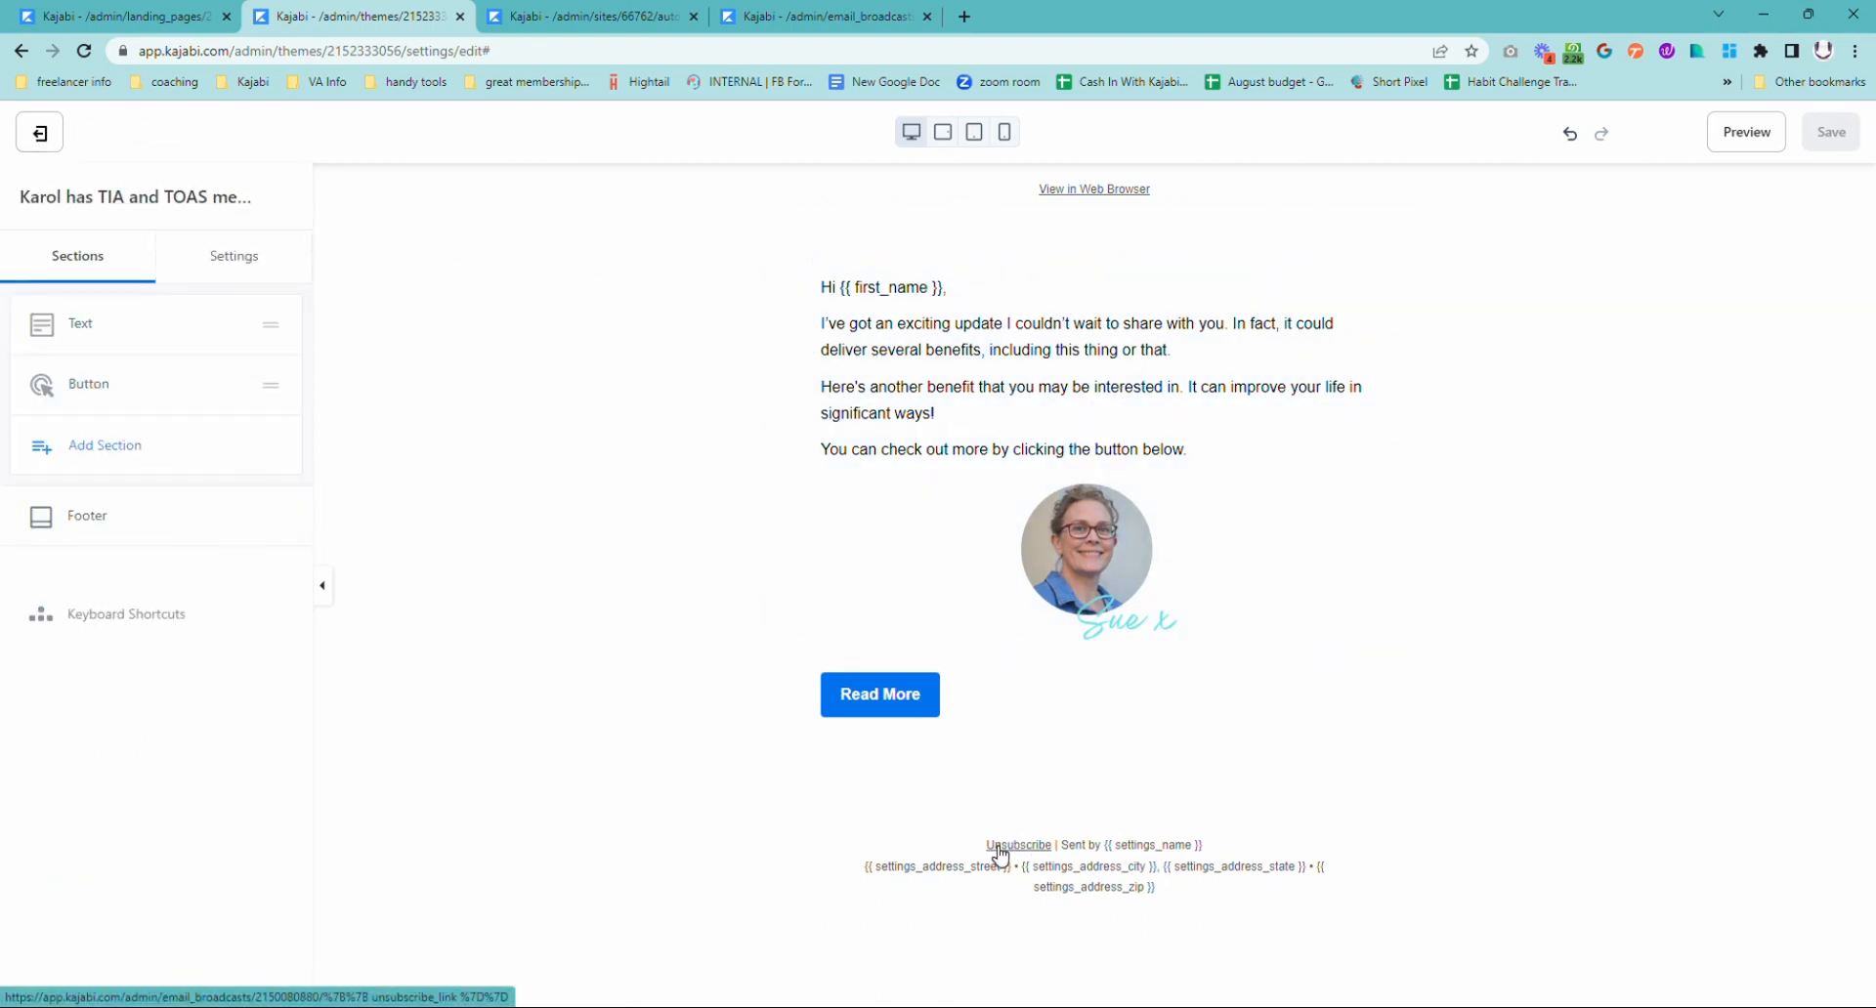
{"action": "left_click", "coordinate": [37, 142]}
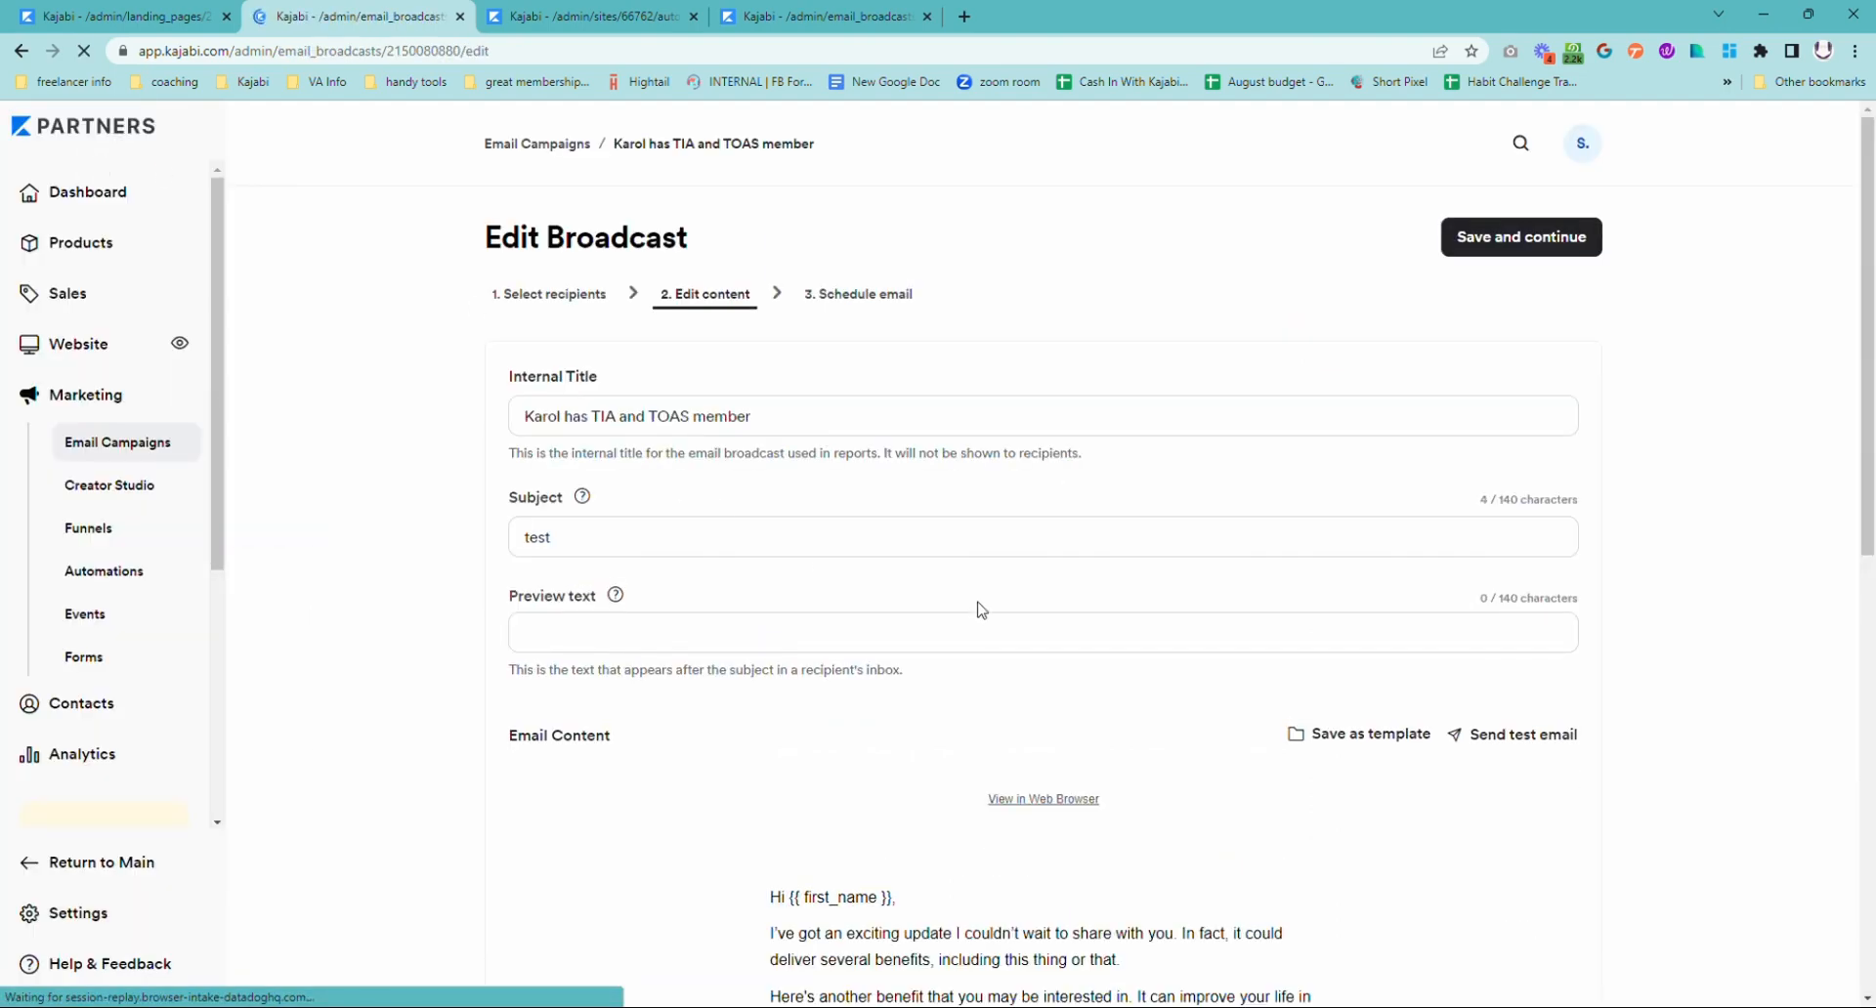
Step: Start a new automation on the broadcast, triggered when the KQT-email-preference-update-opt-out link in the email is clicked
{"action": "scroll", "coordinate": [981, 615], "scroll_direction": "down", "scroll_amount": 10}
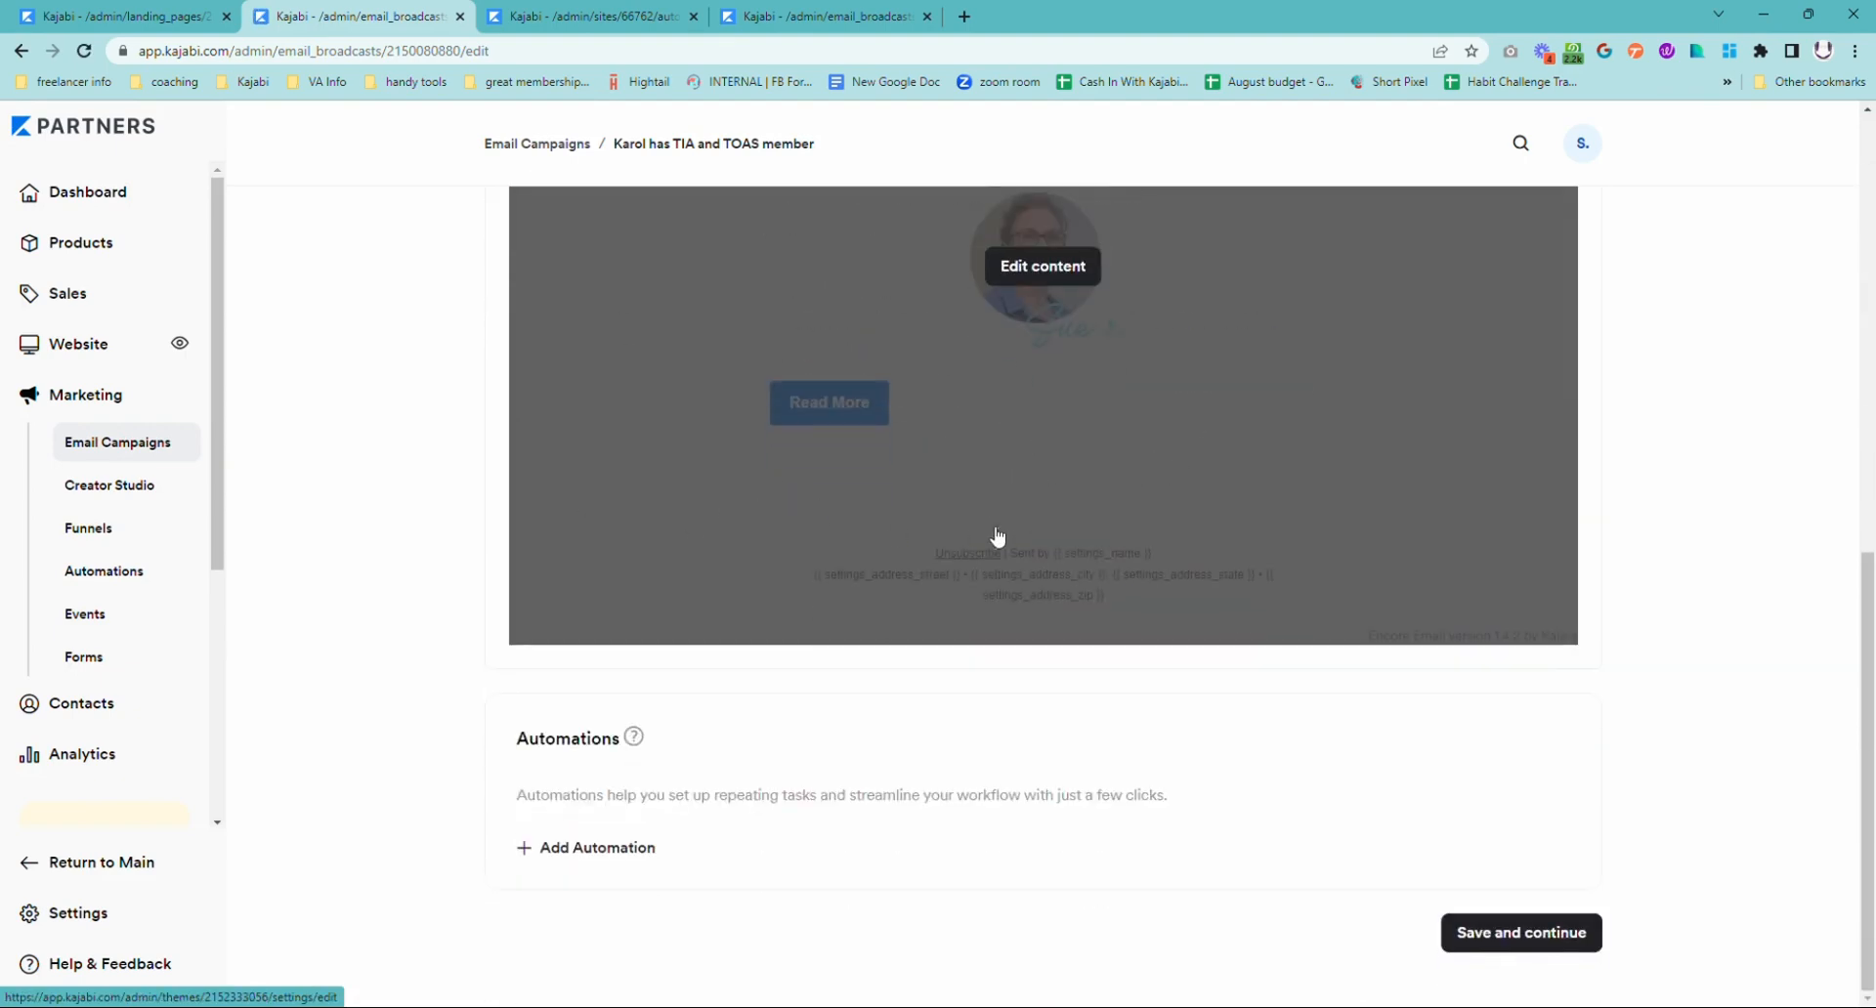
{"action": "scroll", "coordinate": [1311, 607], "scroll_direction": "up", "scroll_amount": 3}
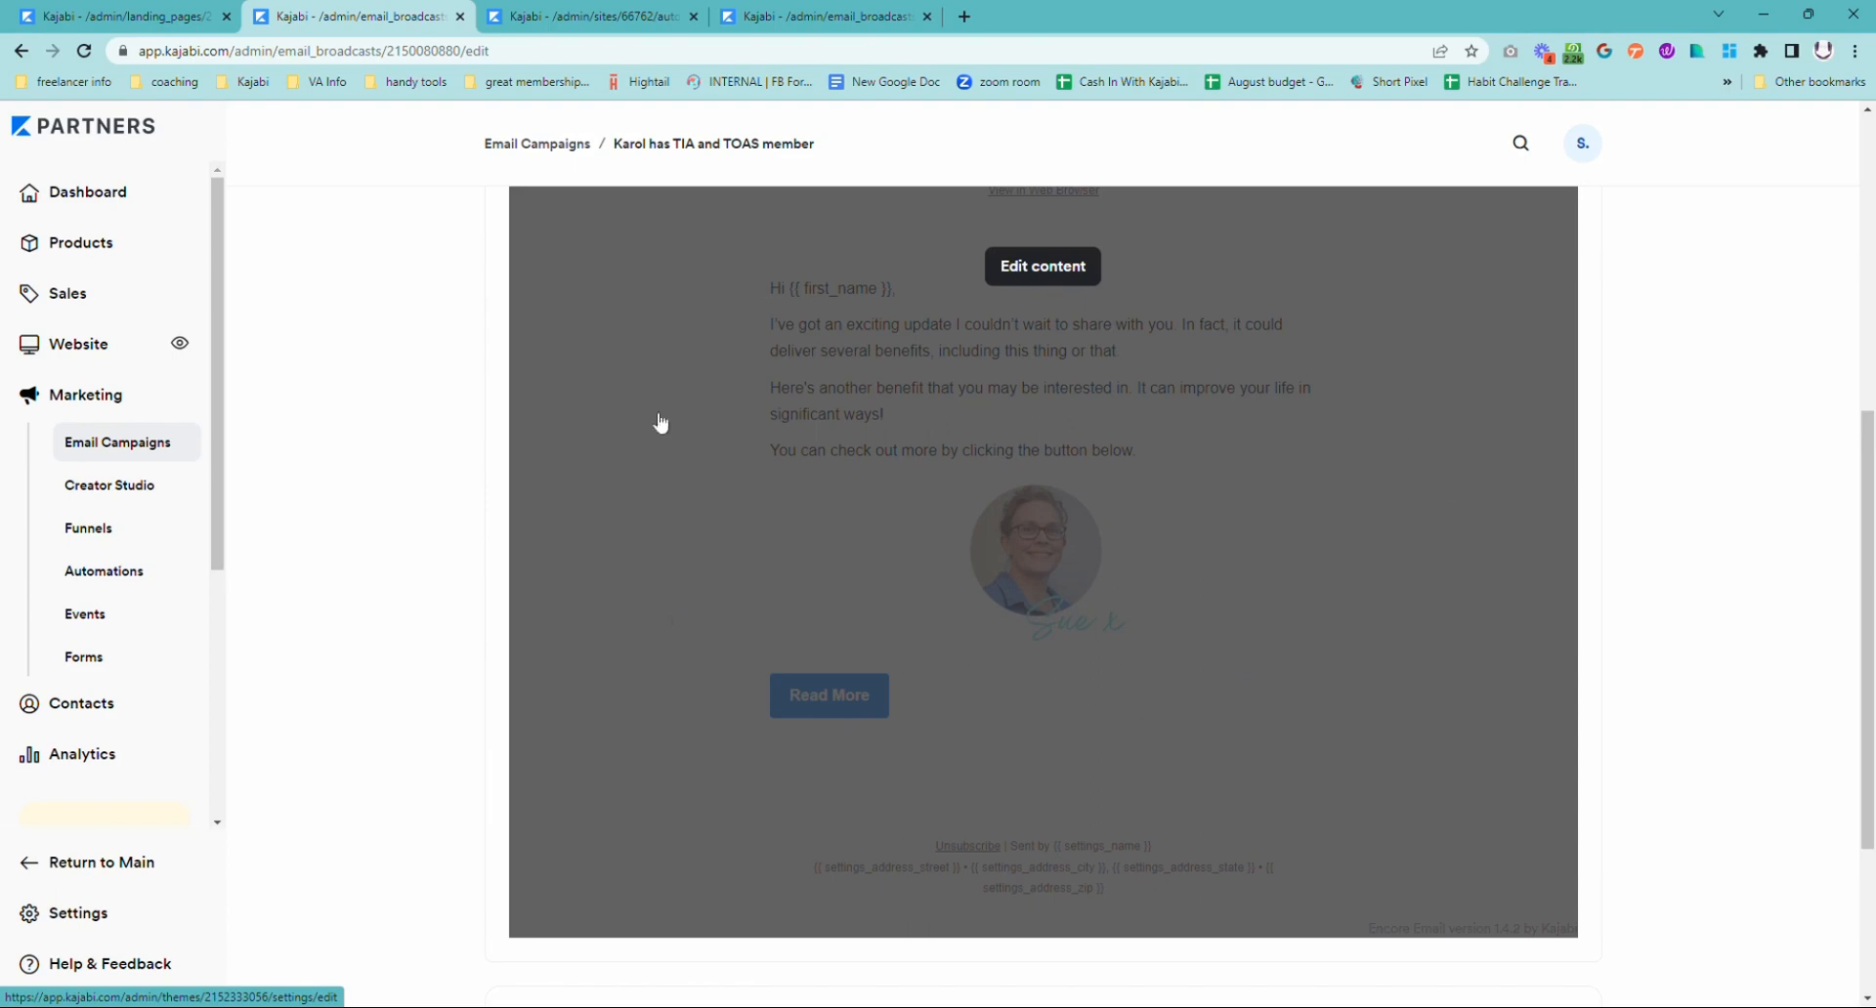
{"action": "scroll", "coordinate": [1311, 703], "scroll_direction": "down", "scroll_amount": 3}
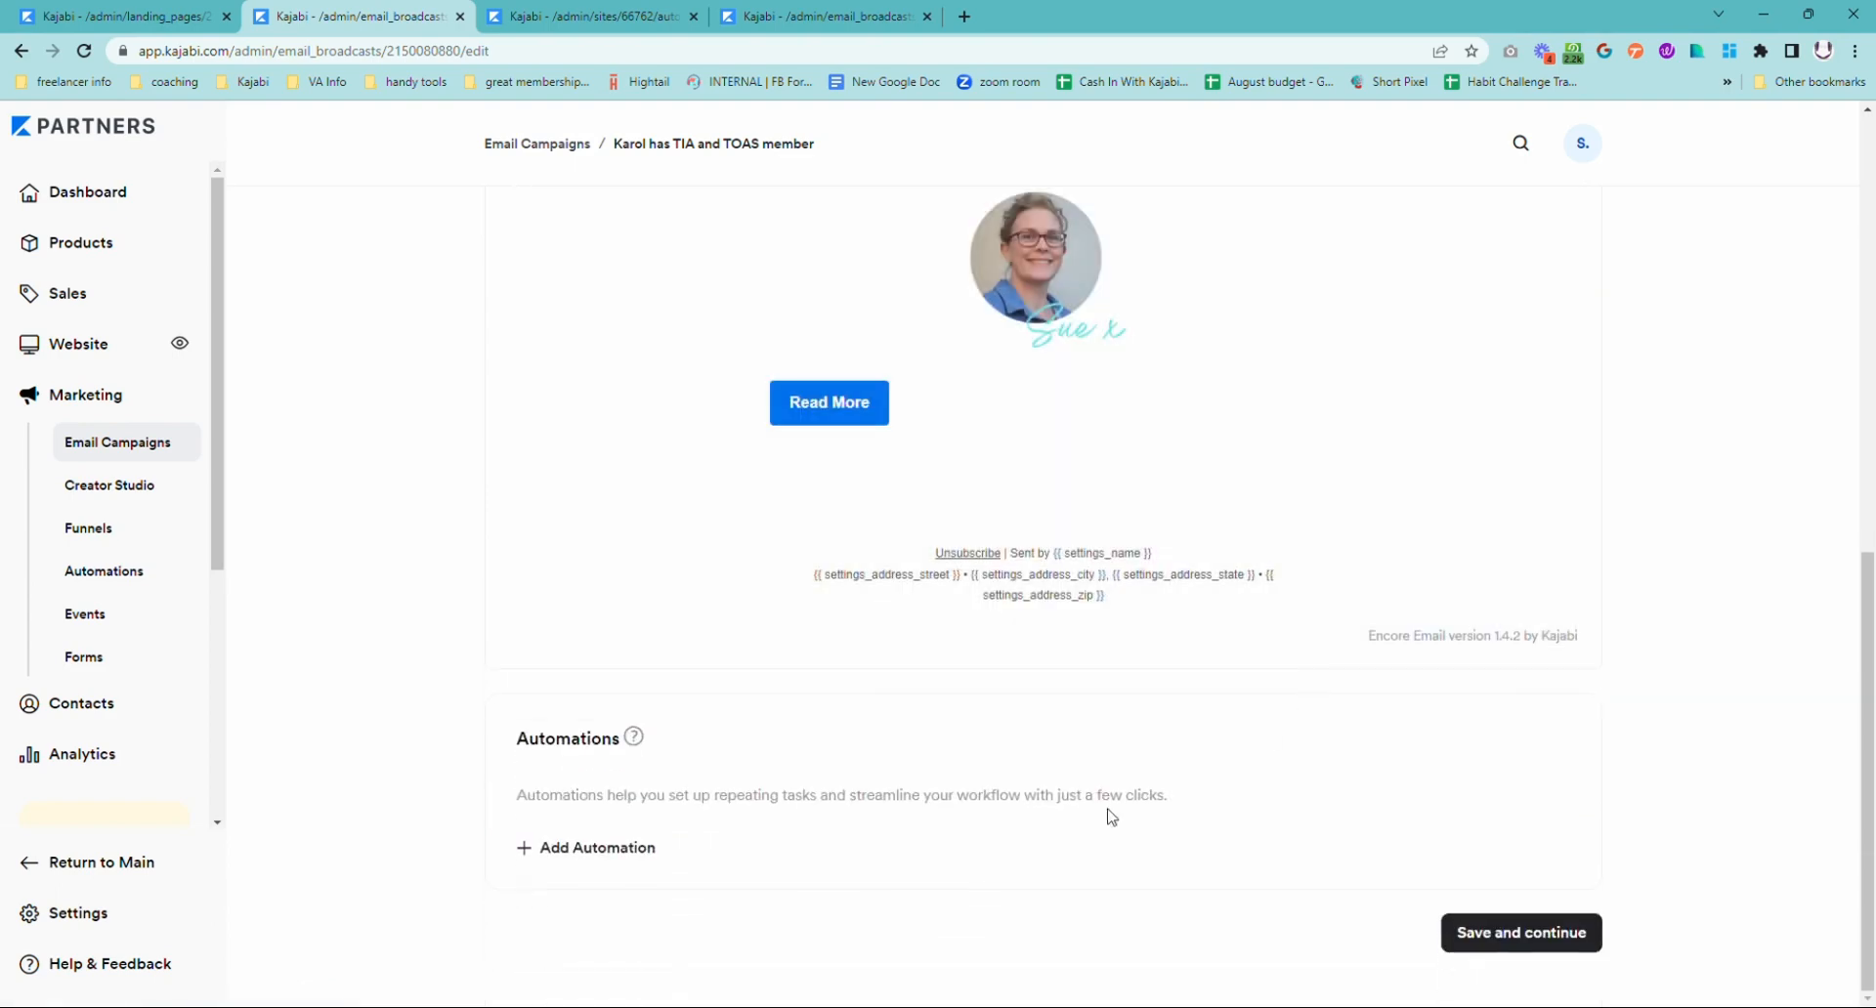
{"action": "left_click", "coordinate": [602, 850]}
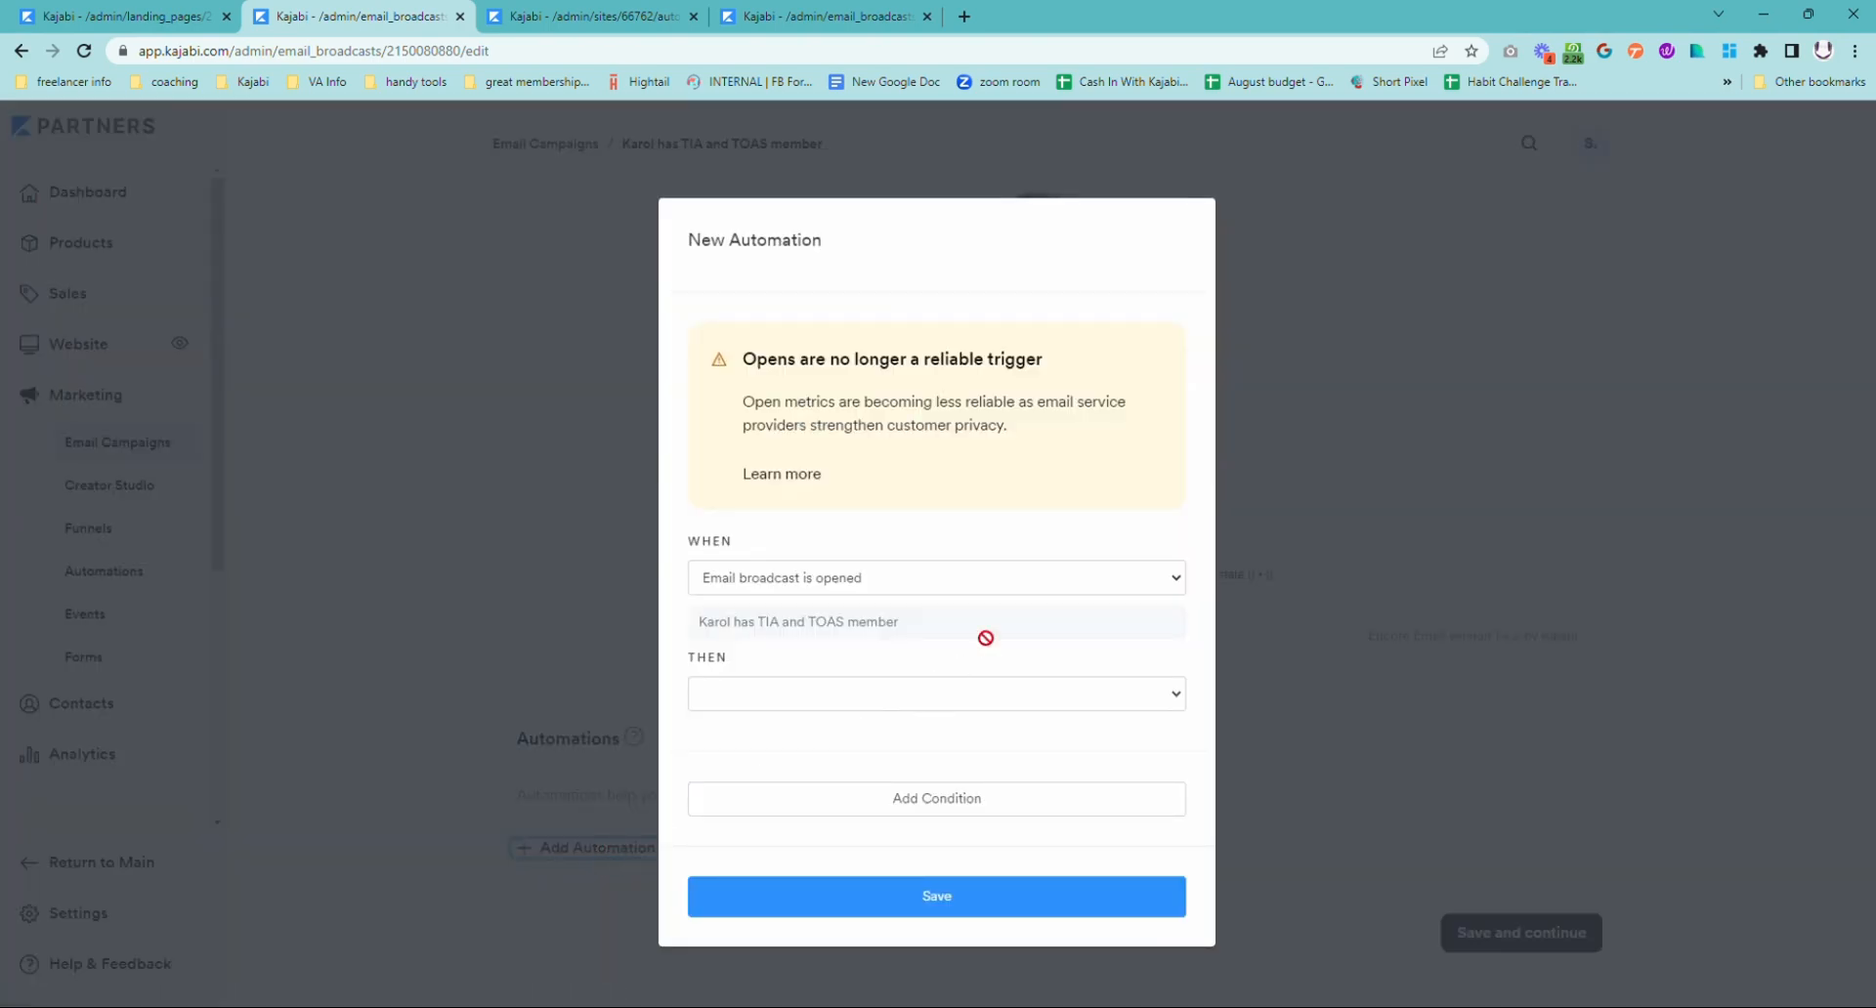
{"action": "left_click", "coordinate": [873, 578]}
{"action": "left_click", "coordinate": [905, 647]}
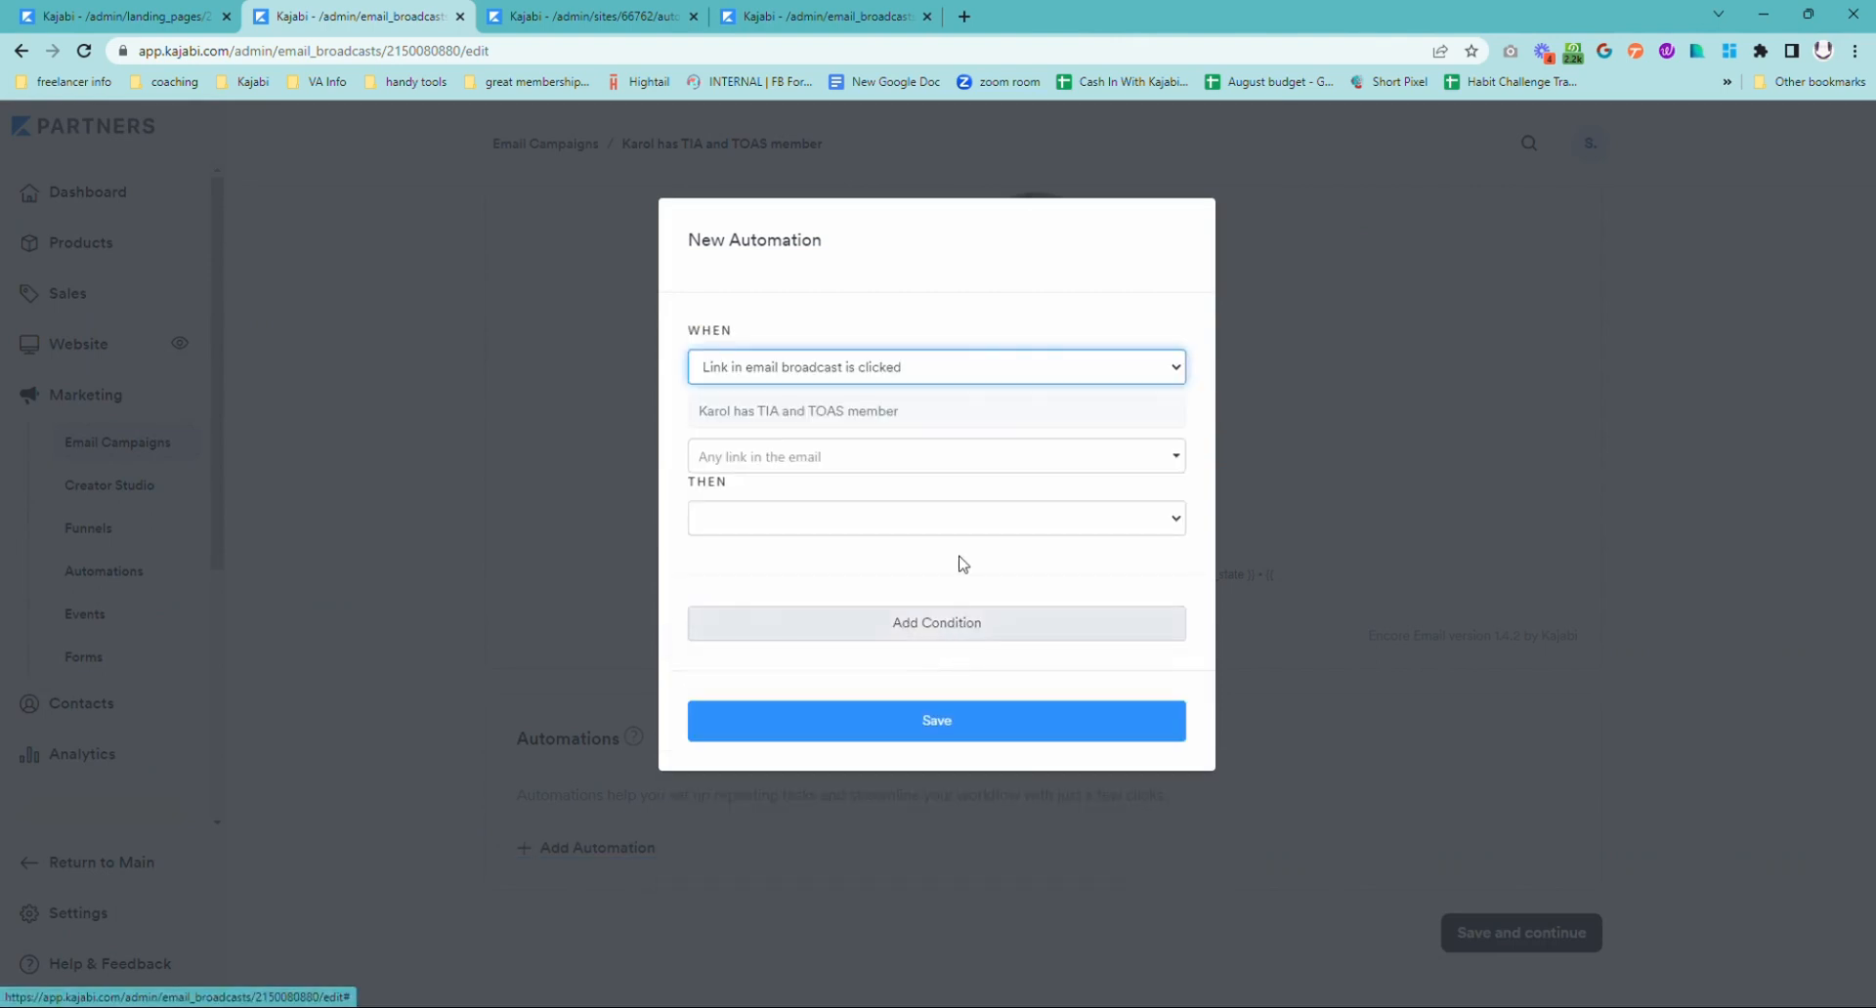
{"action": "left_click", "coordinate": [989, 461]}
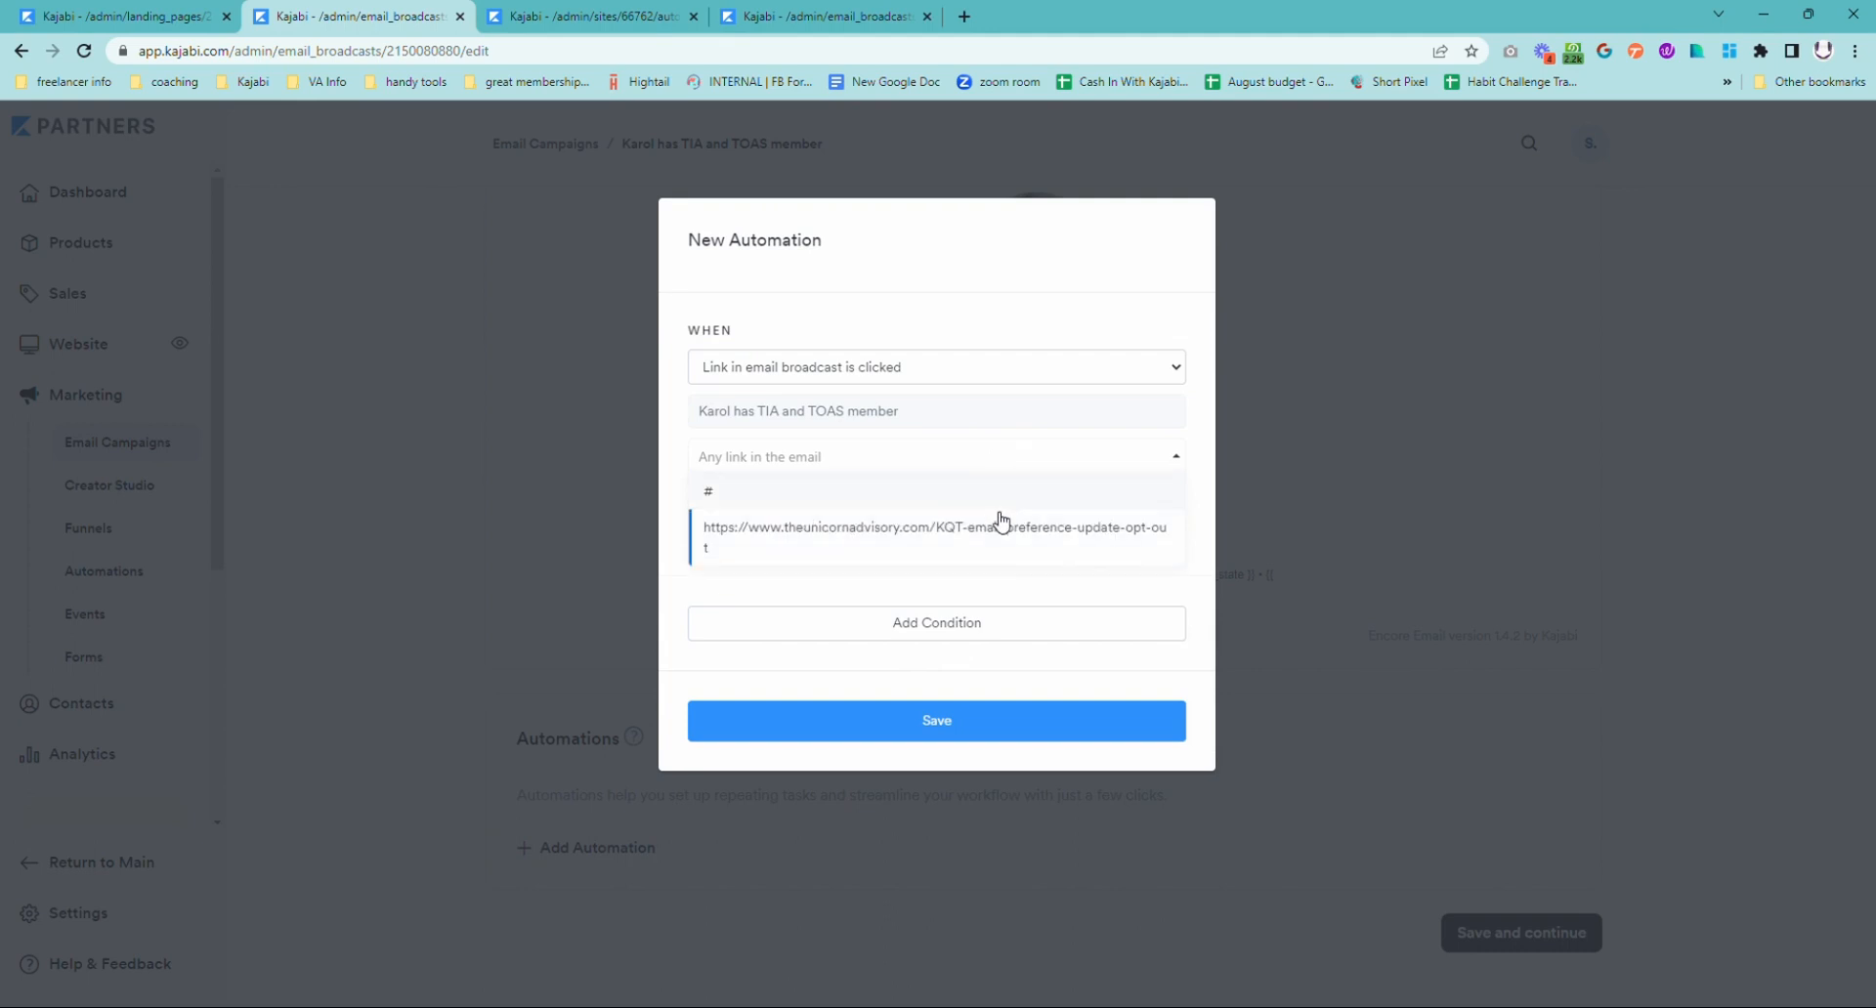
{"action": "left_click", "coordinate": [1007, 540]}
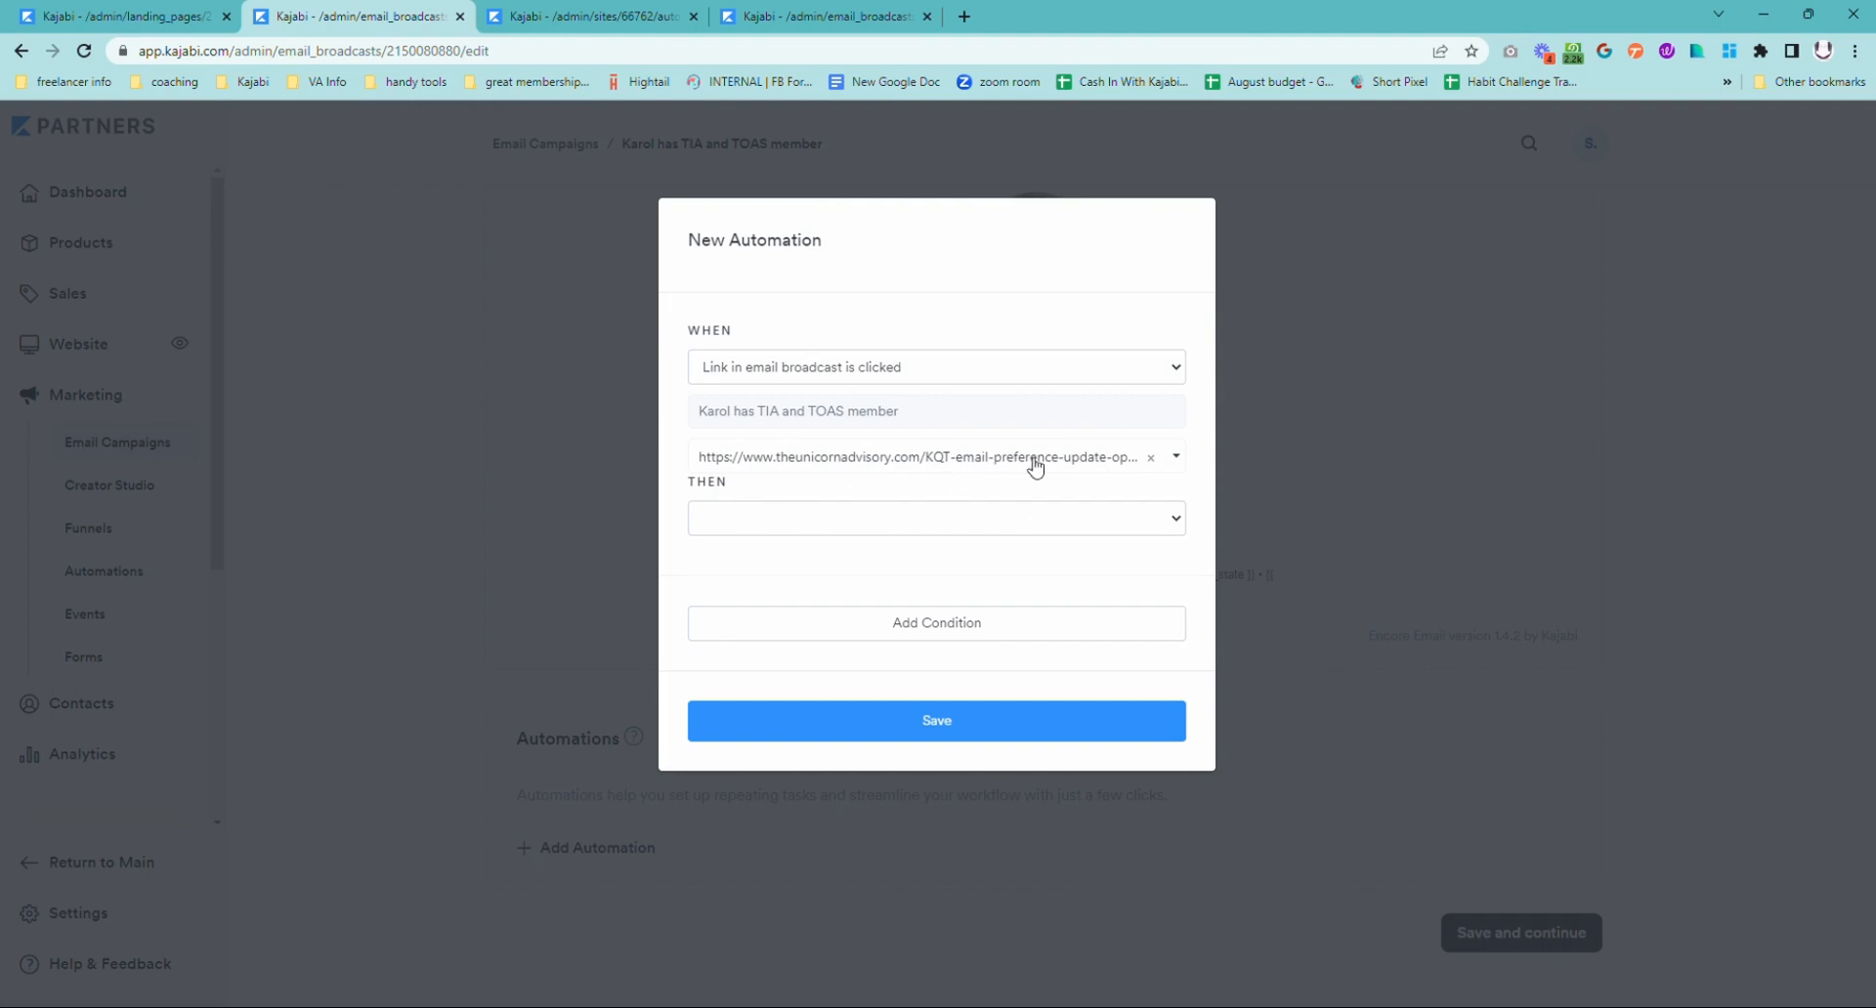
Step: Set the automation's action to add the existing No Blah Blah Promo tag, and save the automation
{"action": "left_click", "coordinate": [1025, 527]}
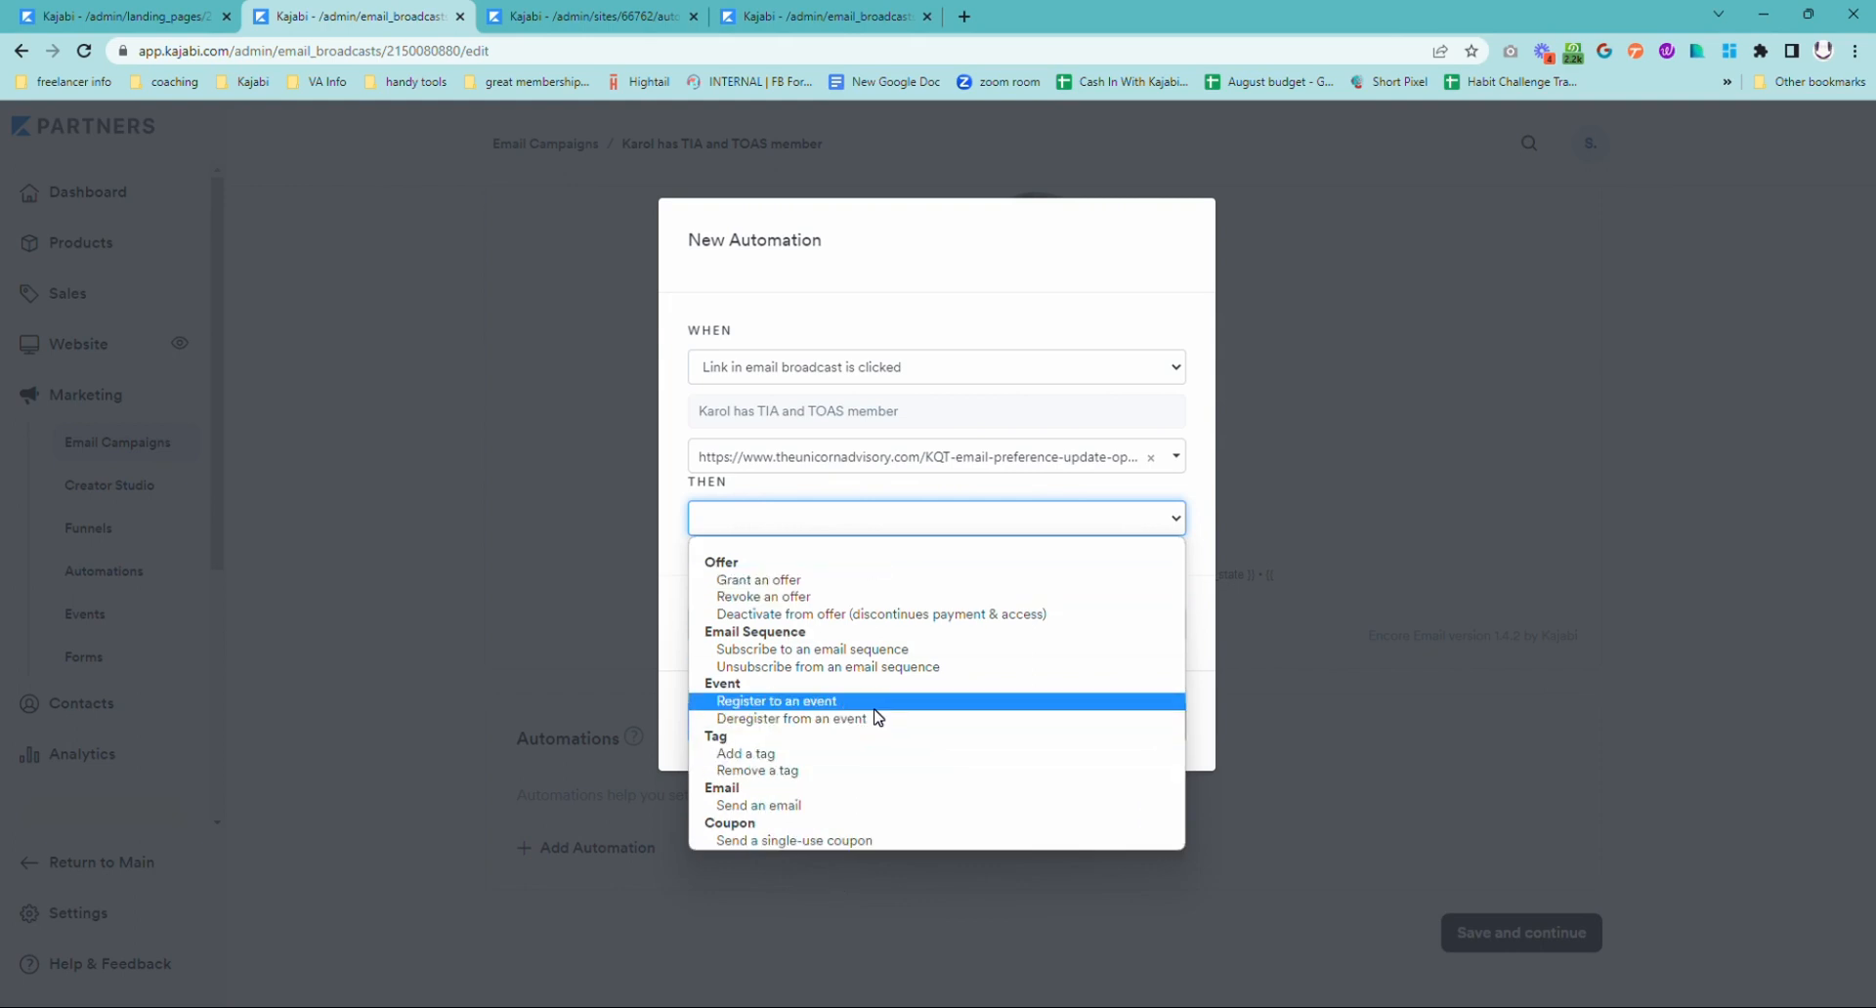
{"action": "left_click", "coordinate": [942, 310]}
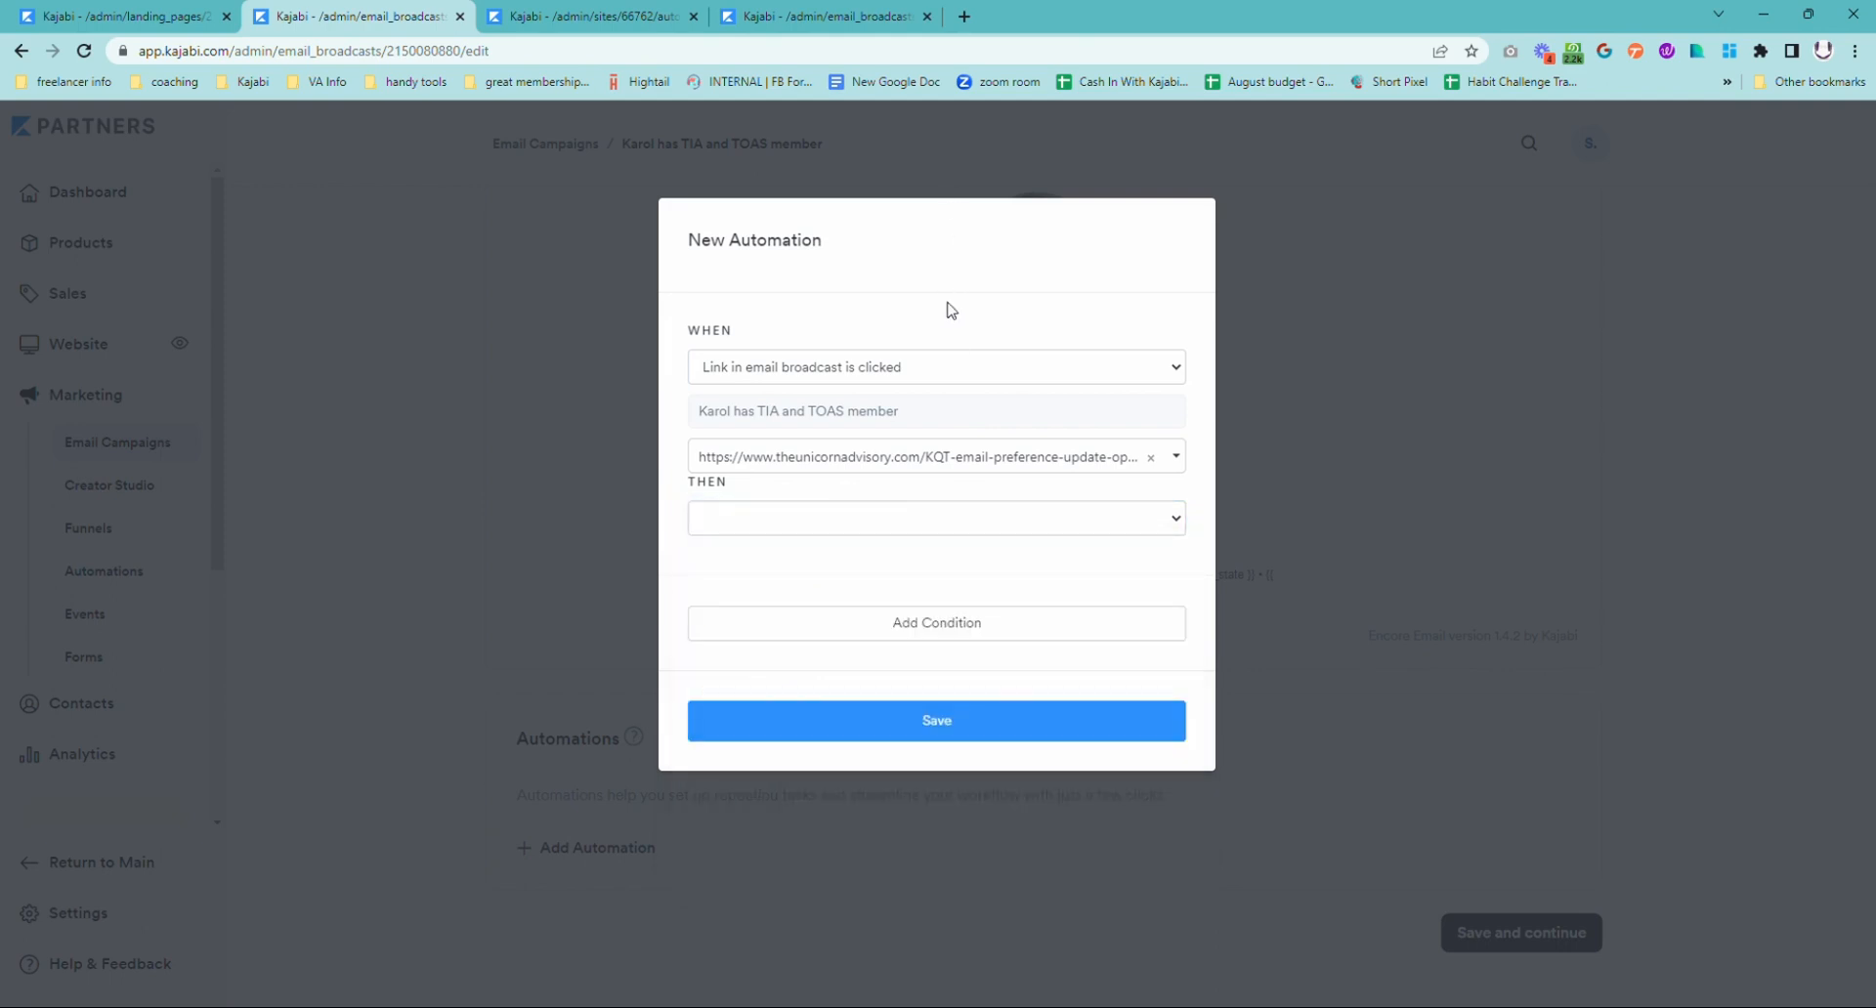
{"action": "left_click", "coordinate": [914, 533]}
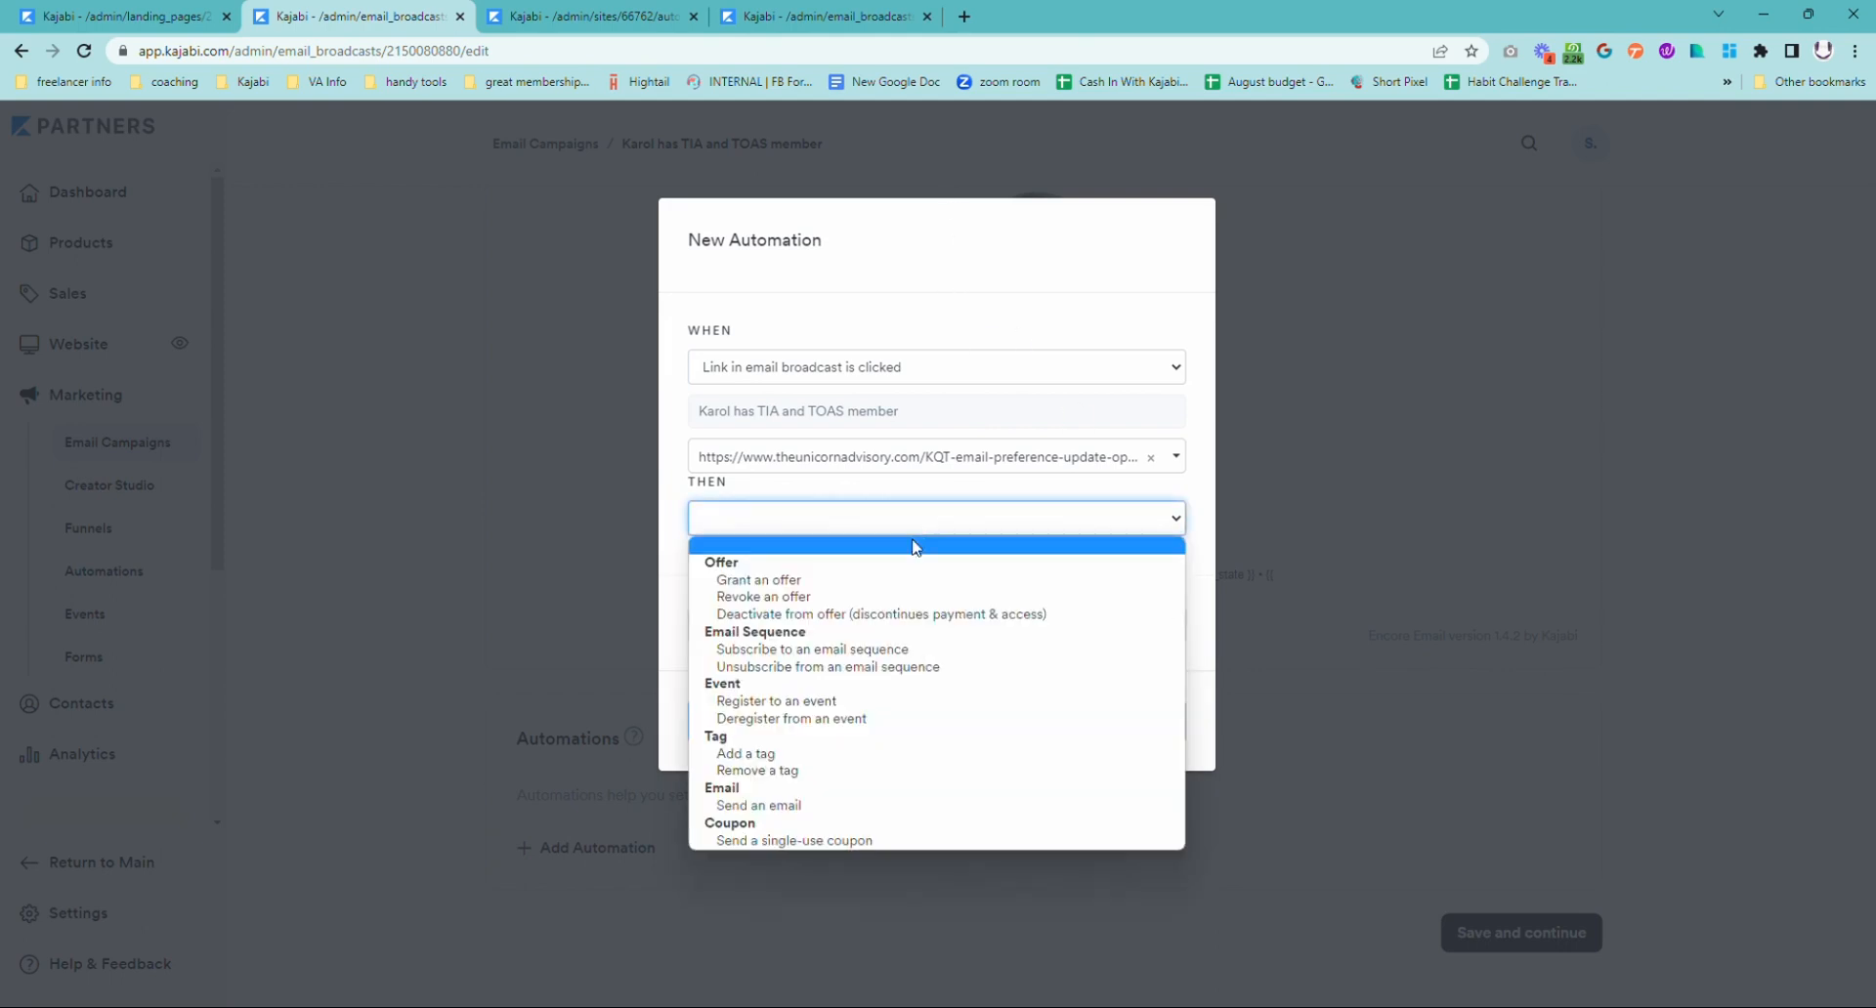
{"action": "left_click", "coordinate": [863, 758]}
{"action": "left_click", "coordinate": [795, 565]}
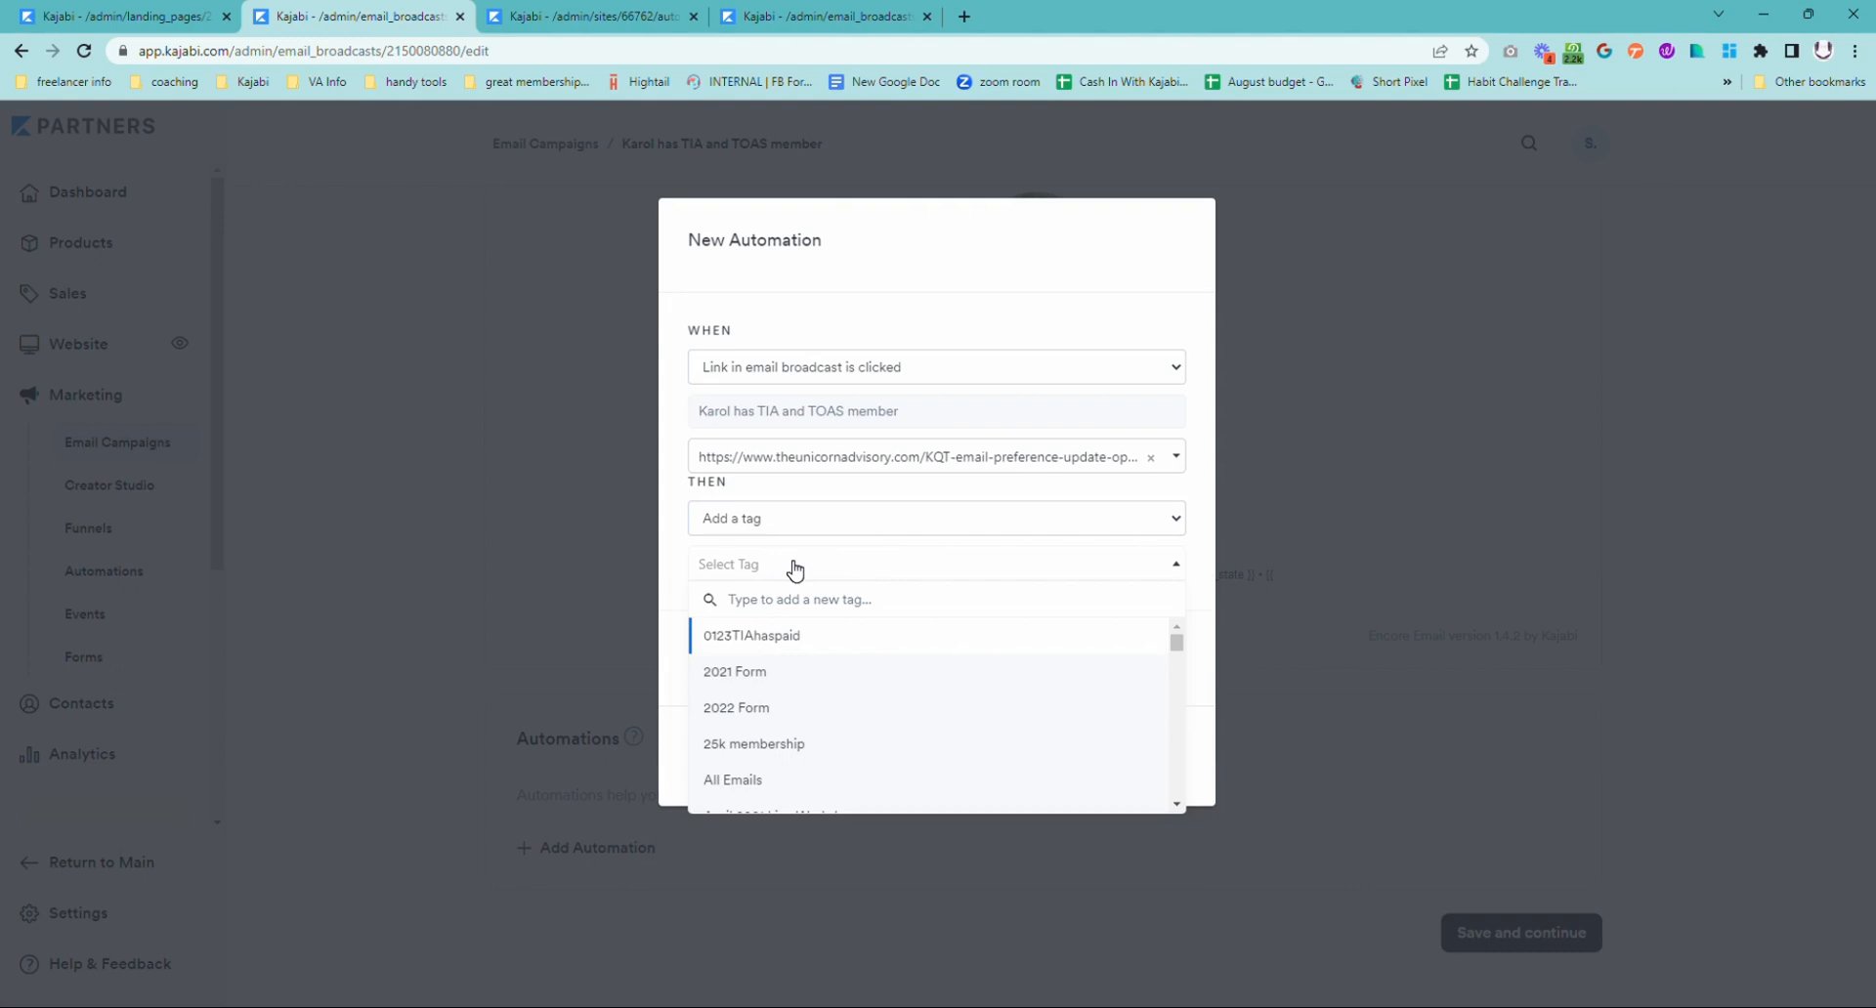
{"action": "type", "text": "No"}
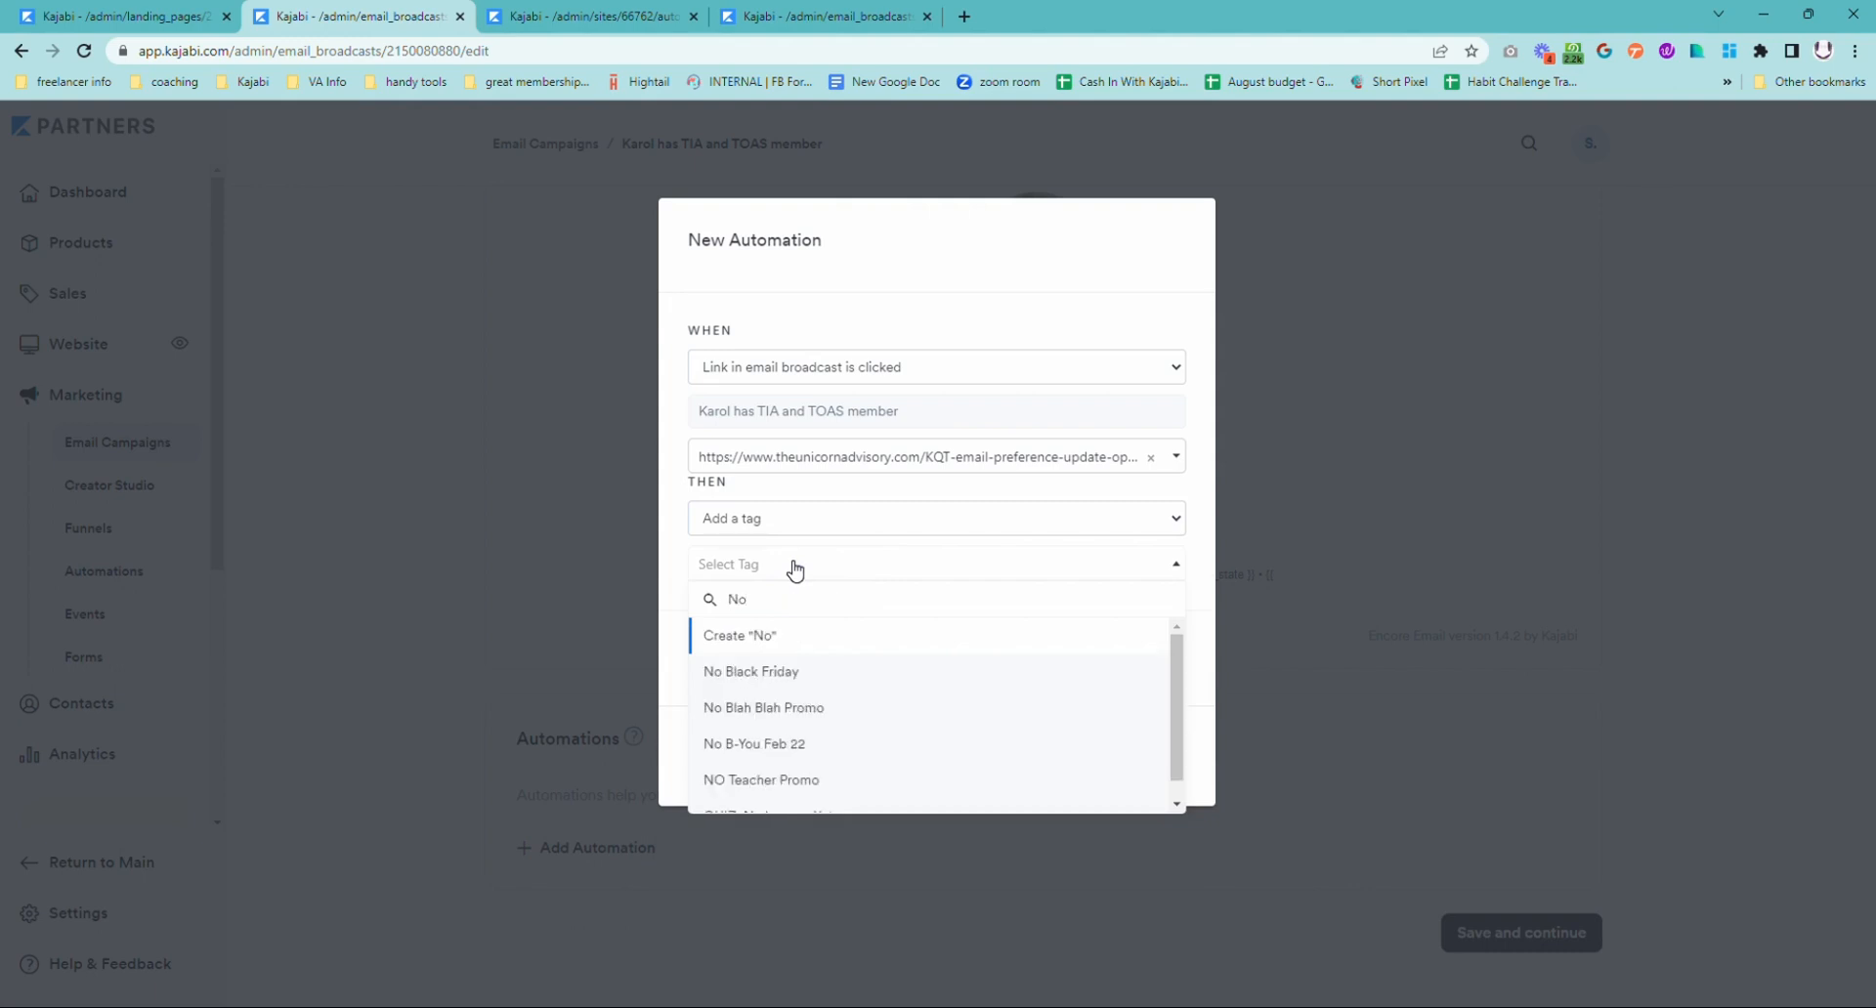
{"action": "left_click", "coordinate": [793, 709]}
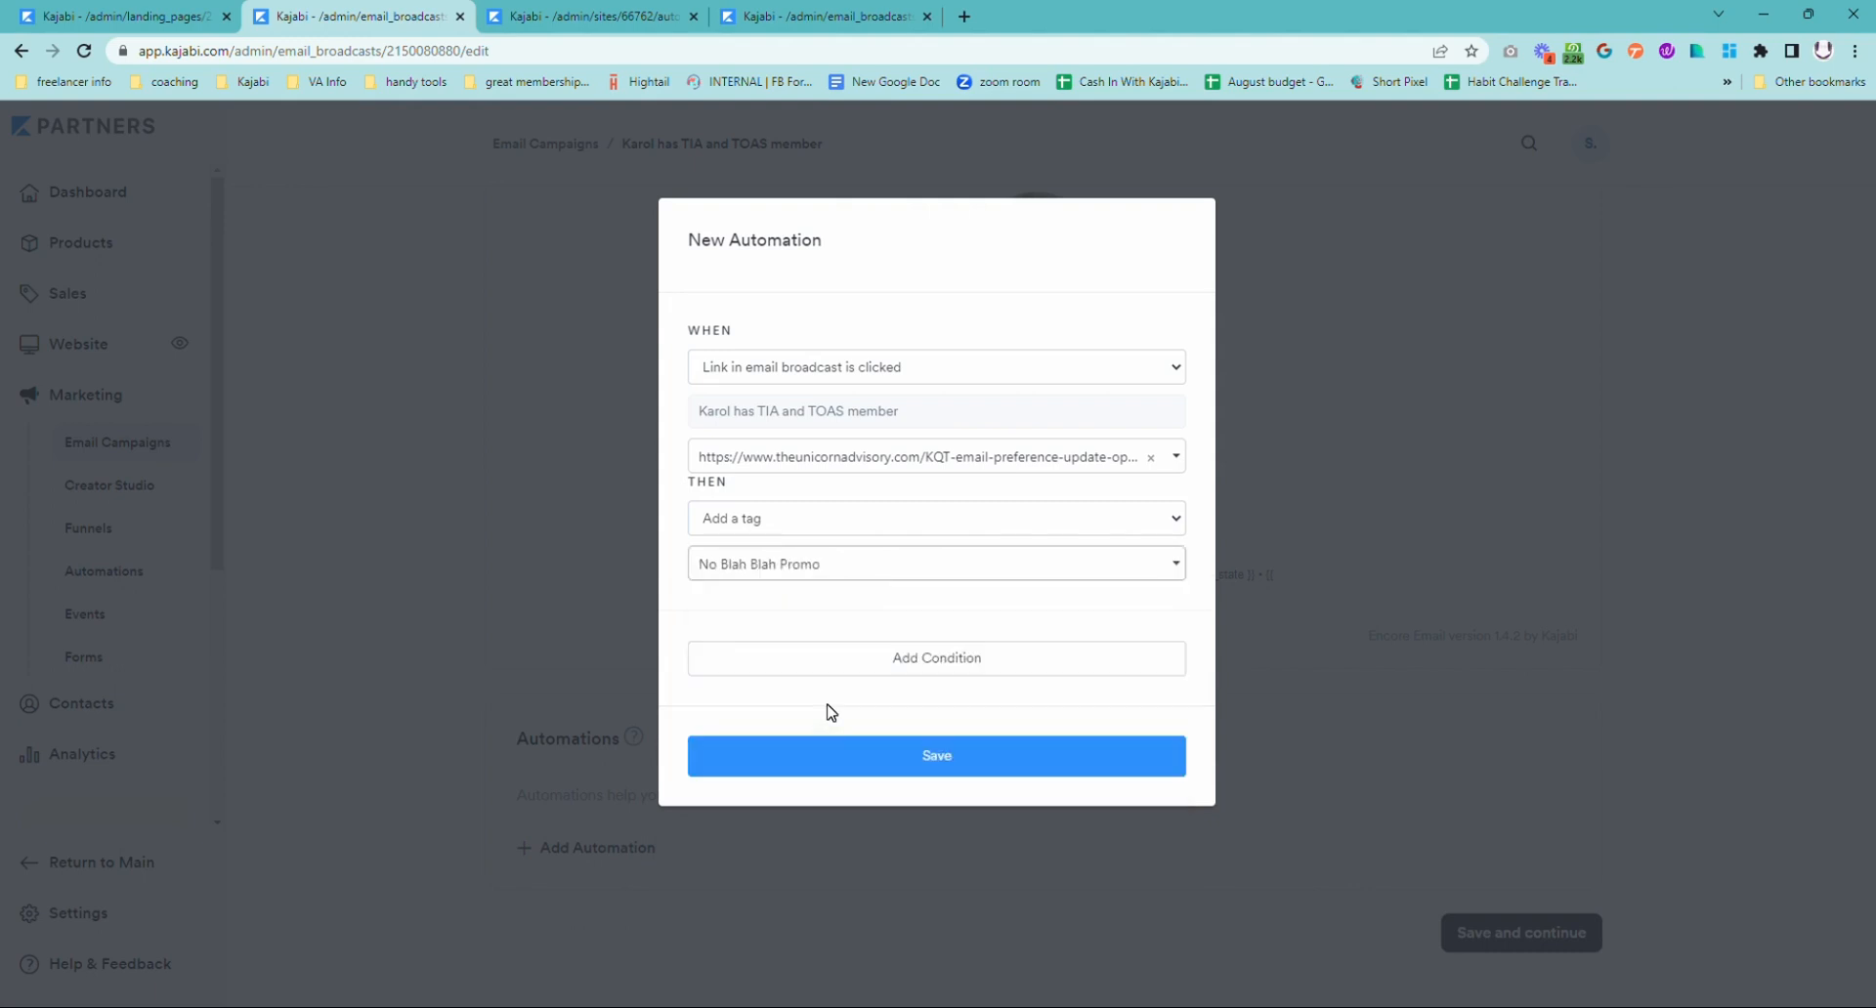
{"action": "left_click", "coordinate": [935, 754]}
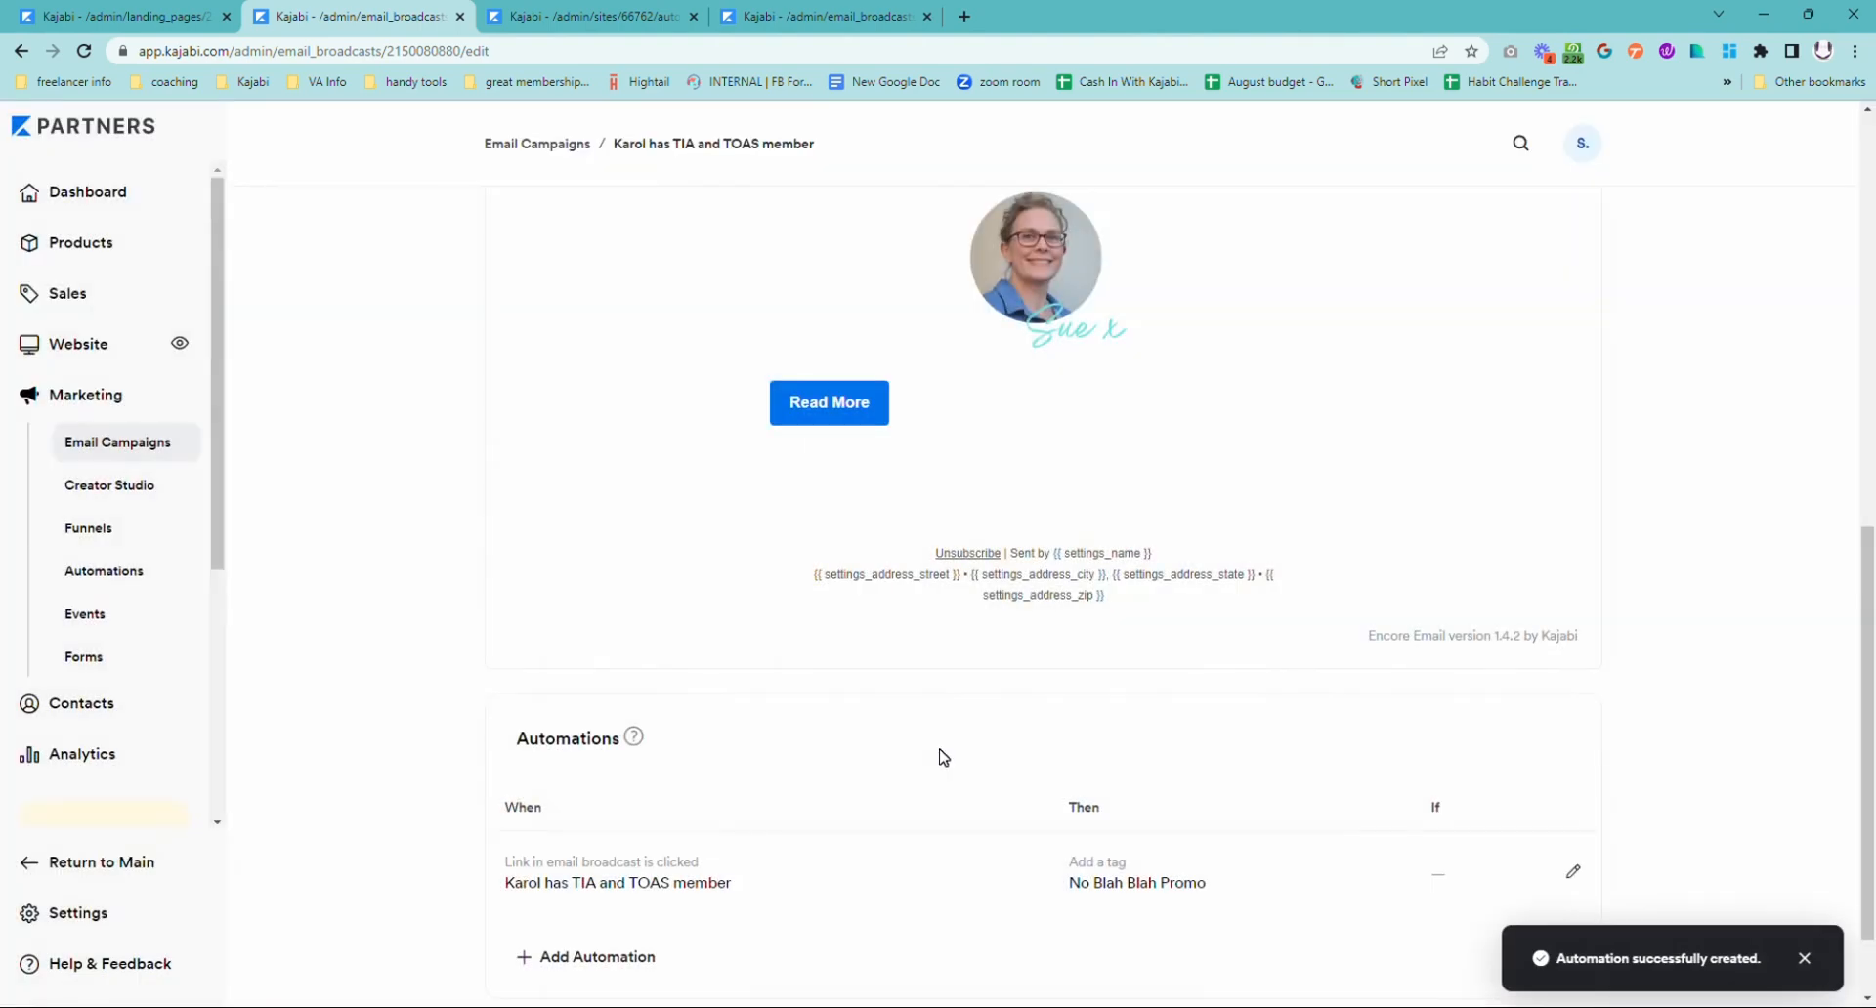
Step: Save the broadcast's content and continue to the Schedule email stage
{"action": "mouse_move", "coordinate": [864, 375]}
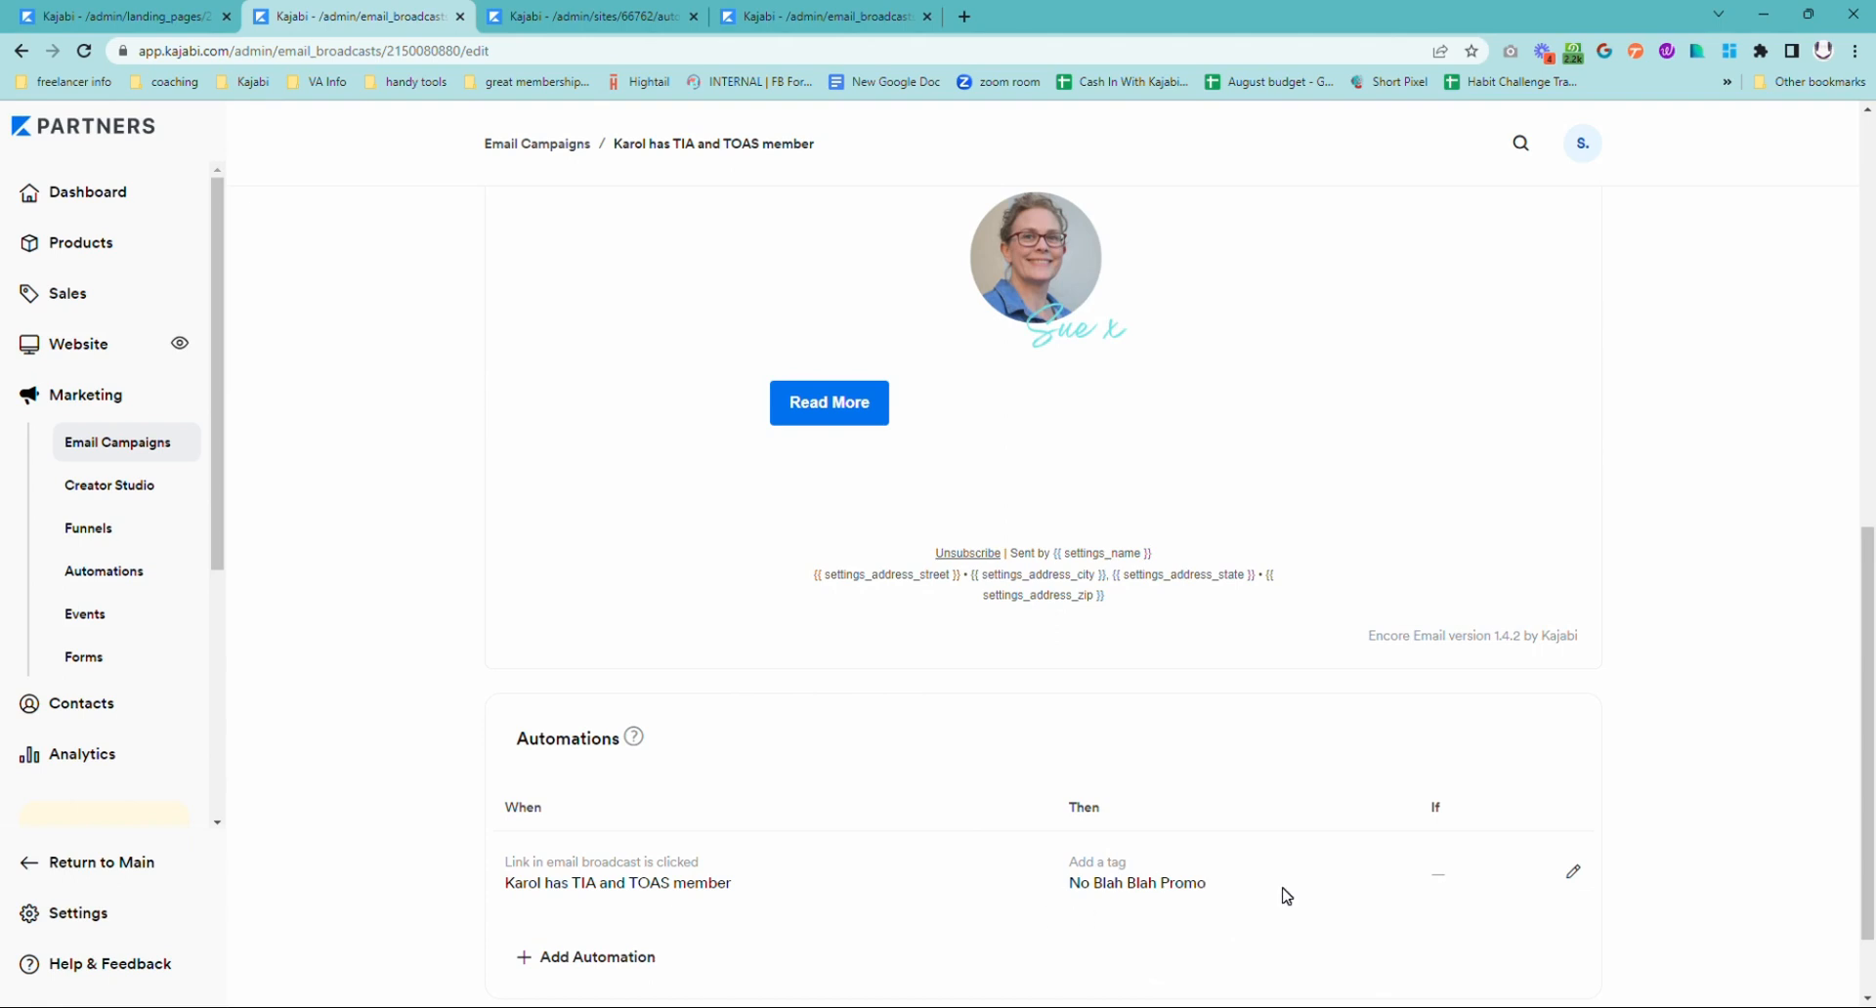
{"action": "scroll", "coordinate": [1323, 720], "scroll_direction": "up", "scroll_amount": 10}
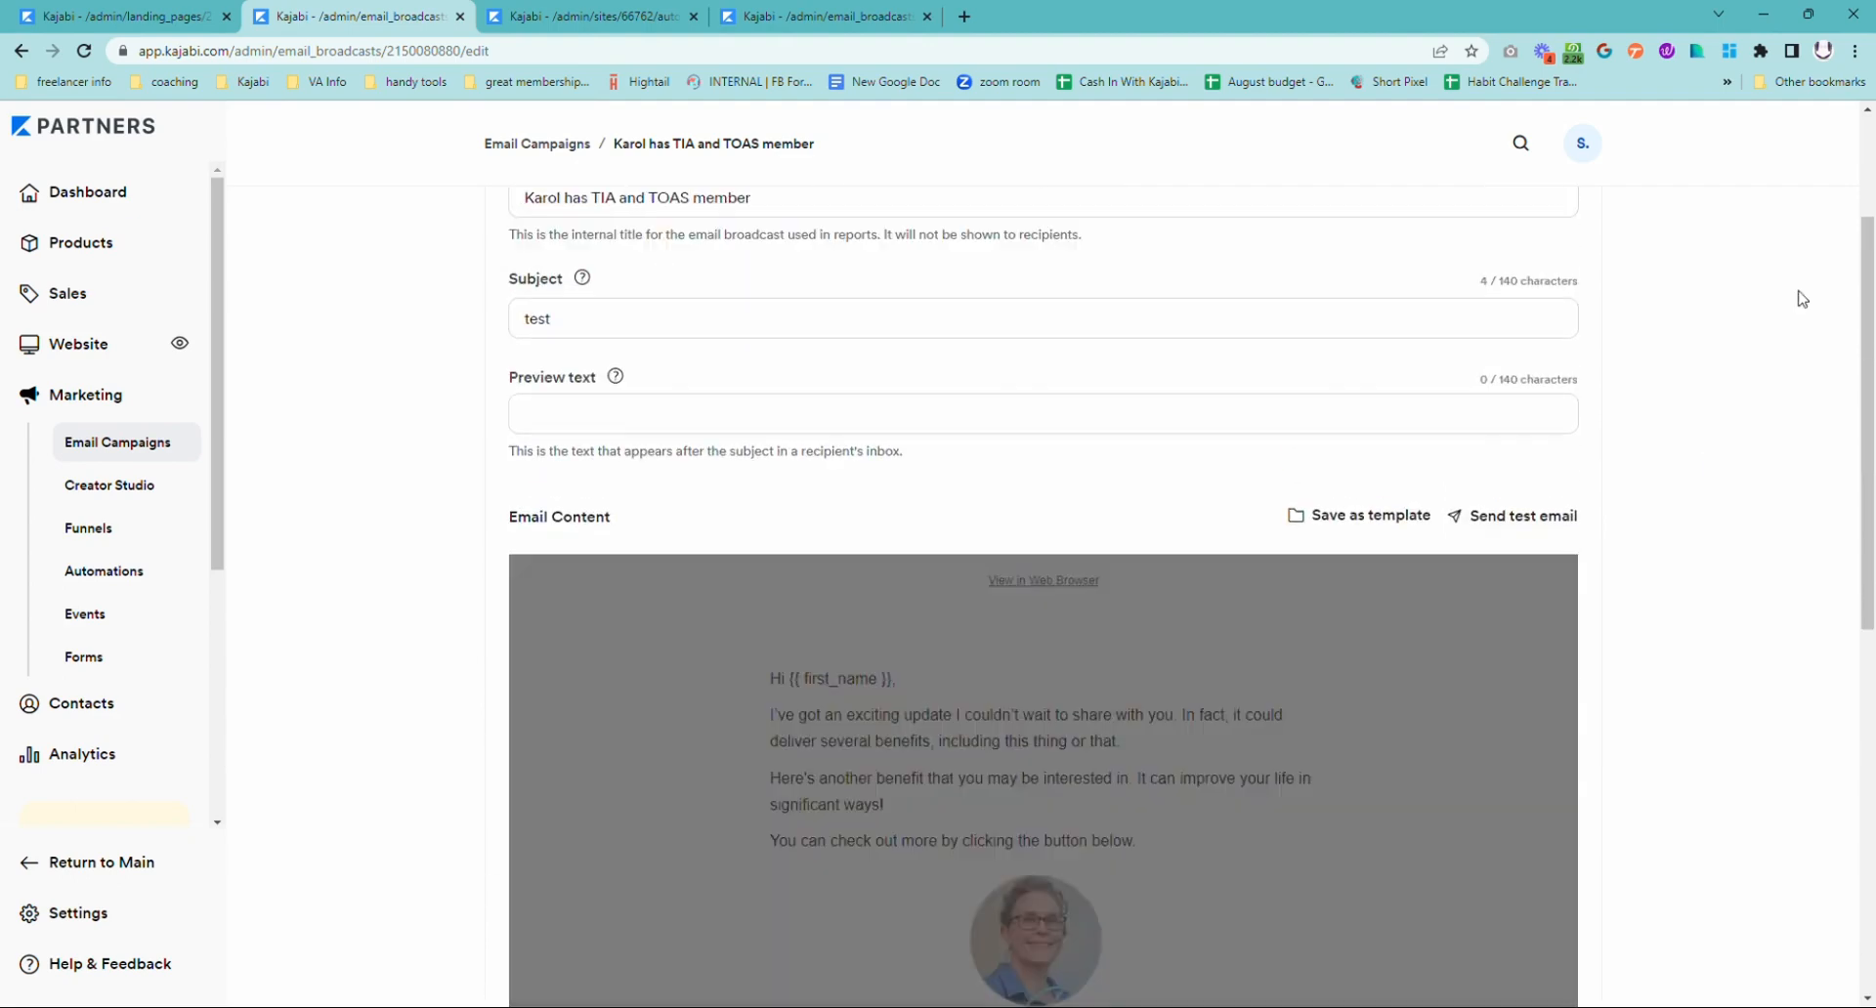
{"action": "left_click", "coordinate": [1569, 248]}
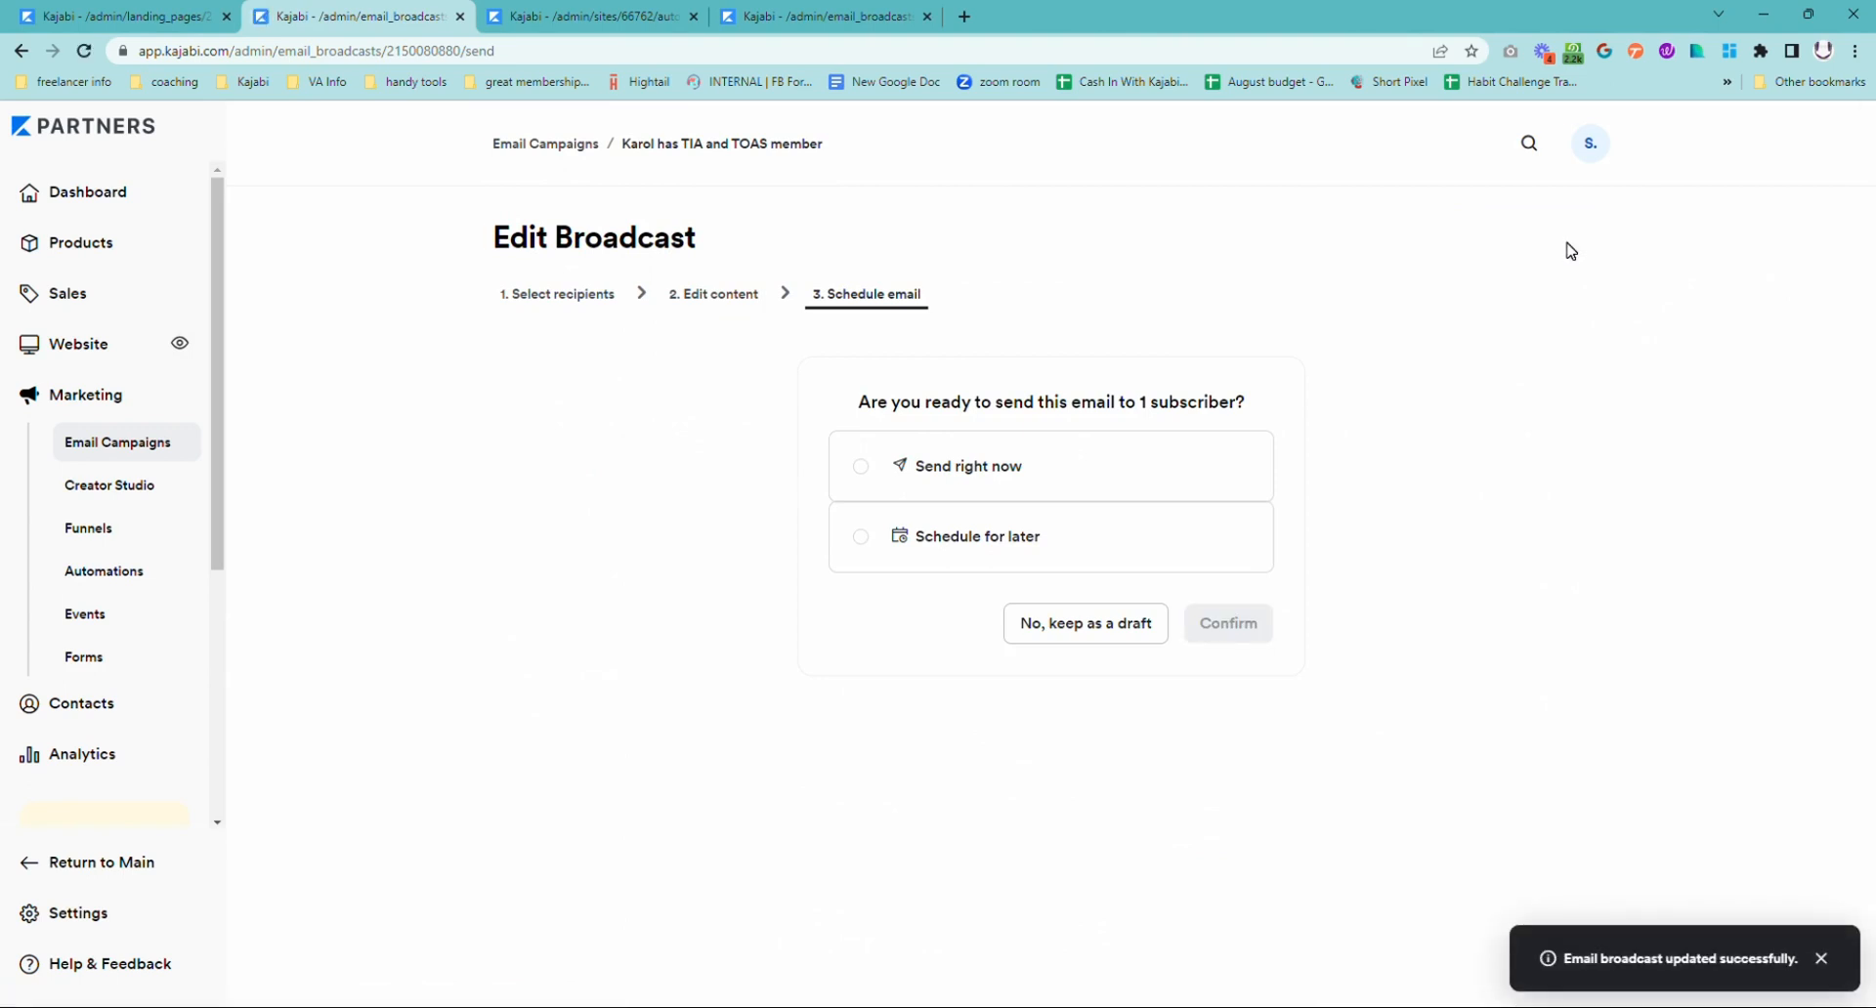
Step: Start a new automation in the site-wide Automations list, triggered when the No Blah Blah Promo tag is added
{"action": "left_click", "coordinate": [611, 21]}
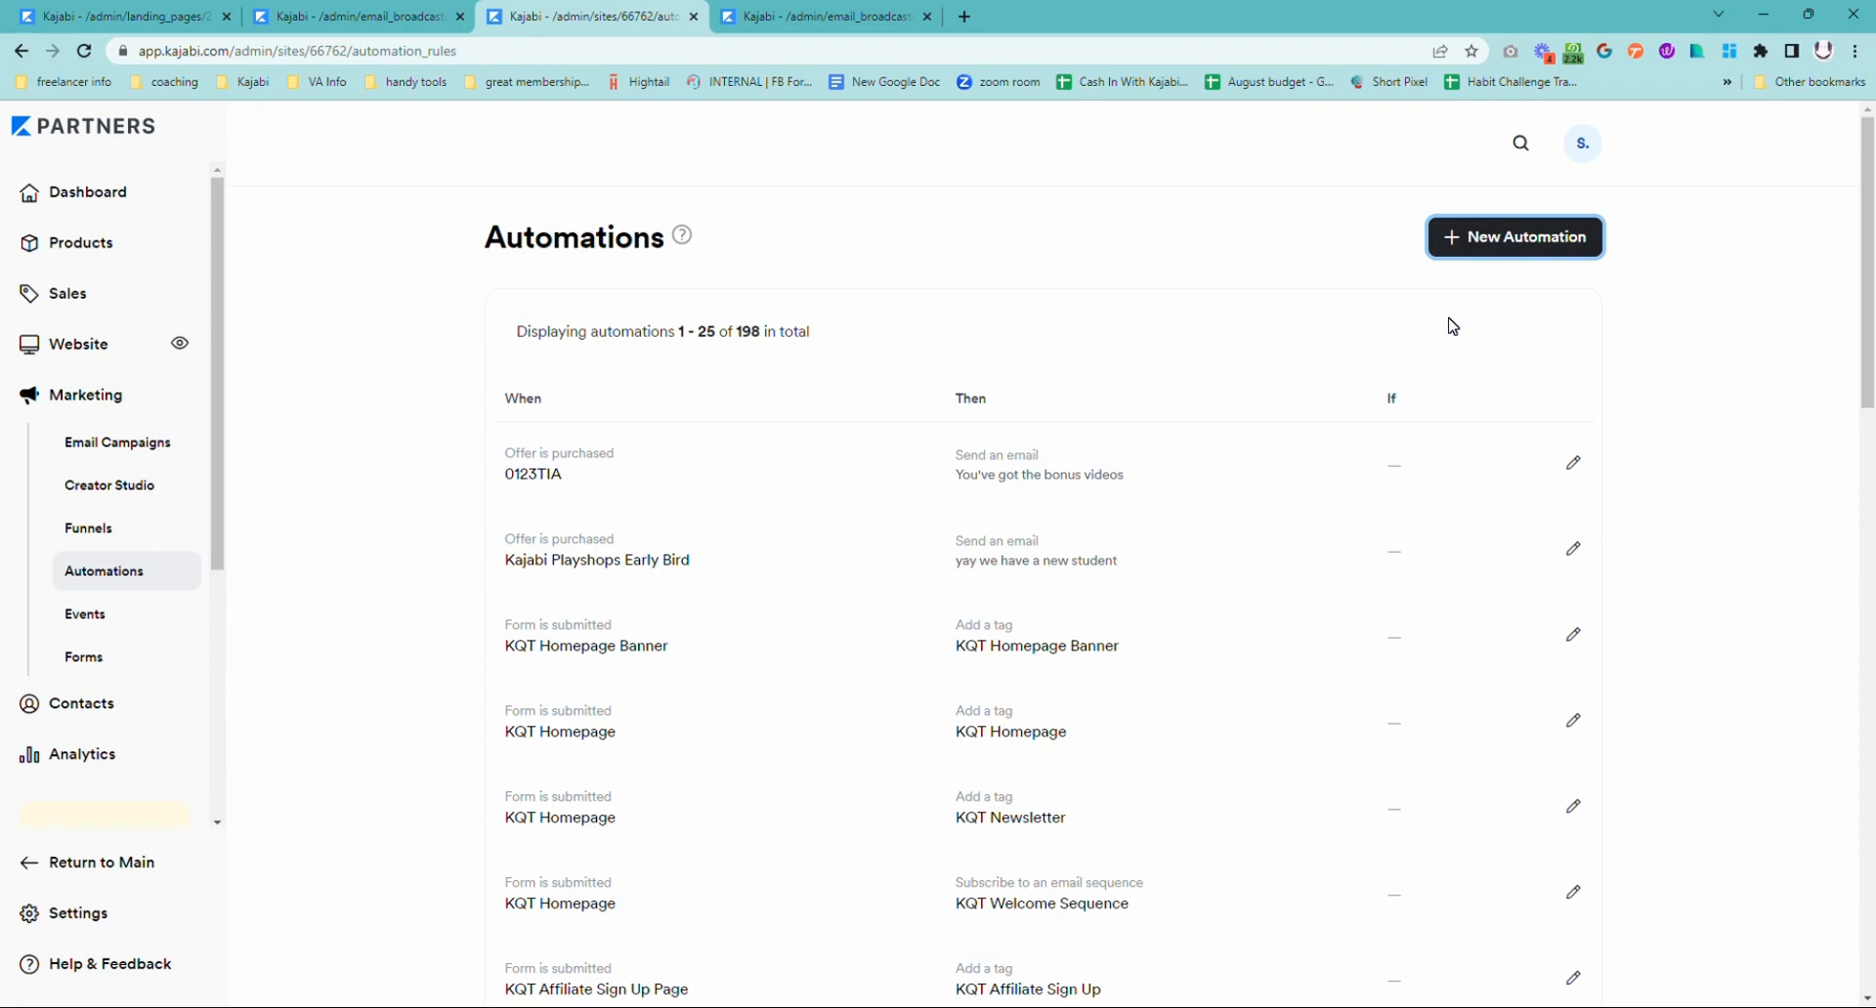
{"action": "left_click", "coordinate": [1526, 248]}
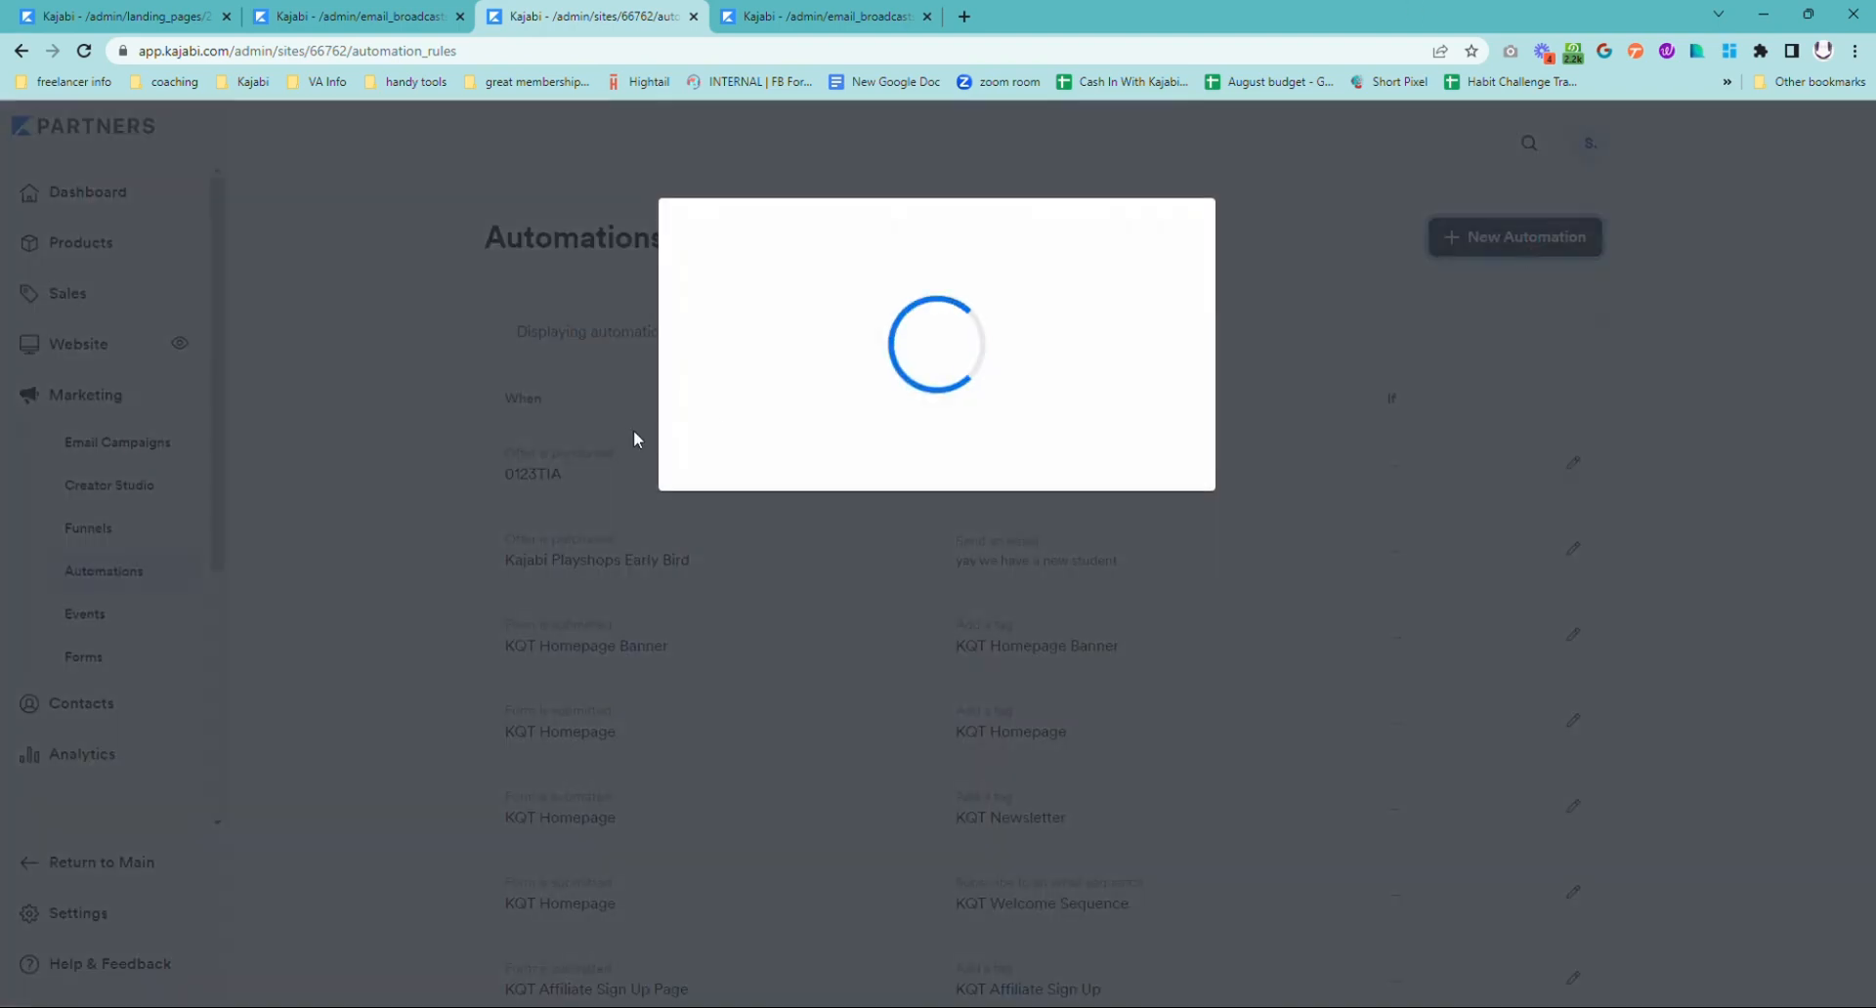
{"action": "left_click", "coordinate": [772, 368]}
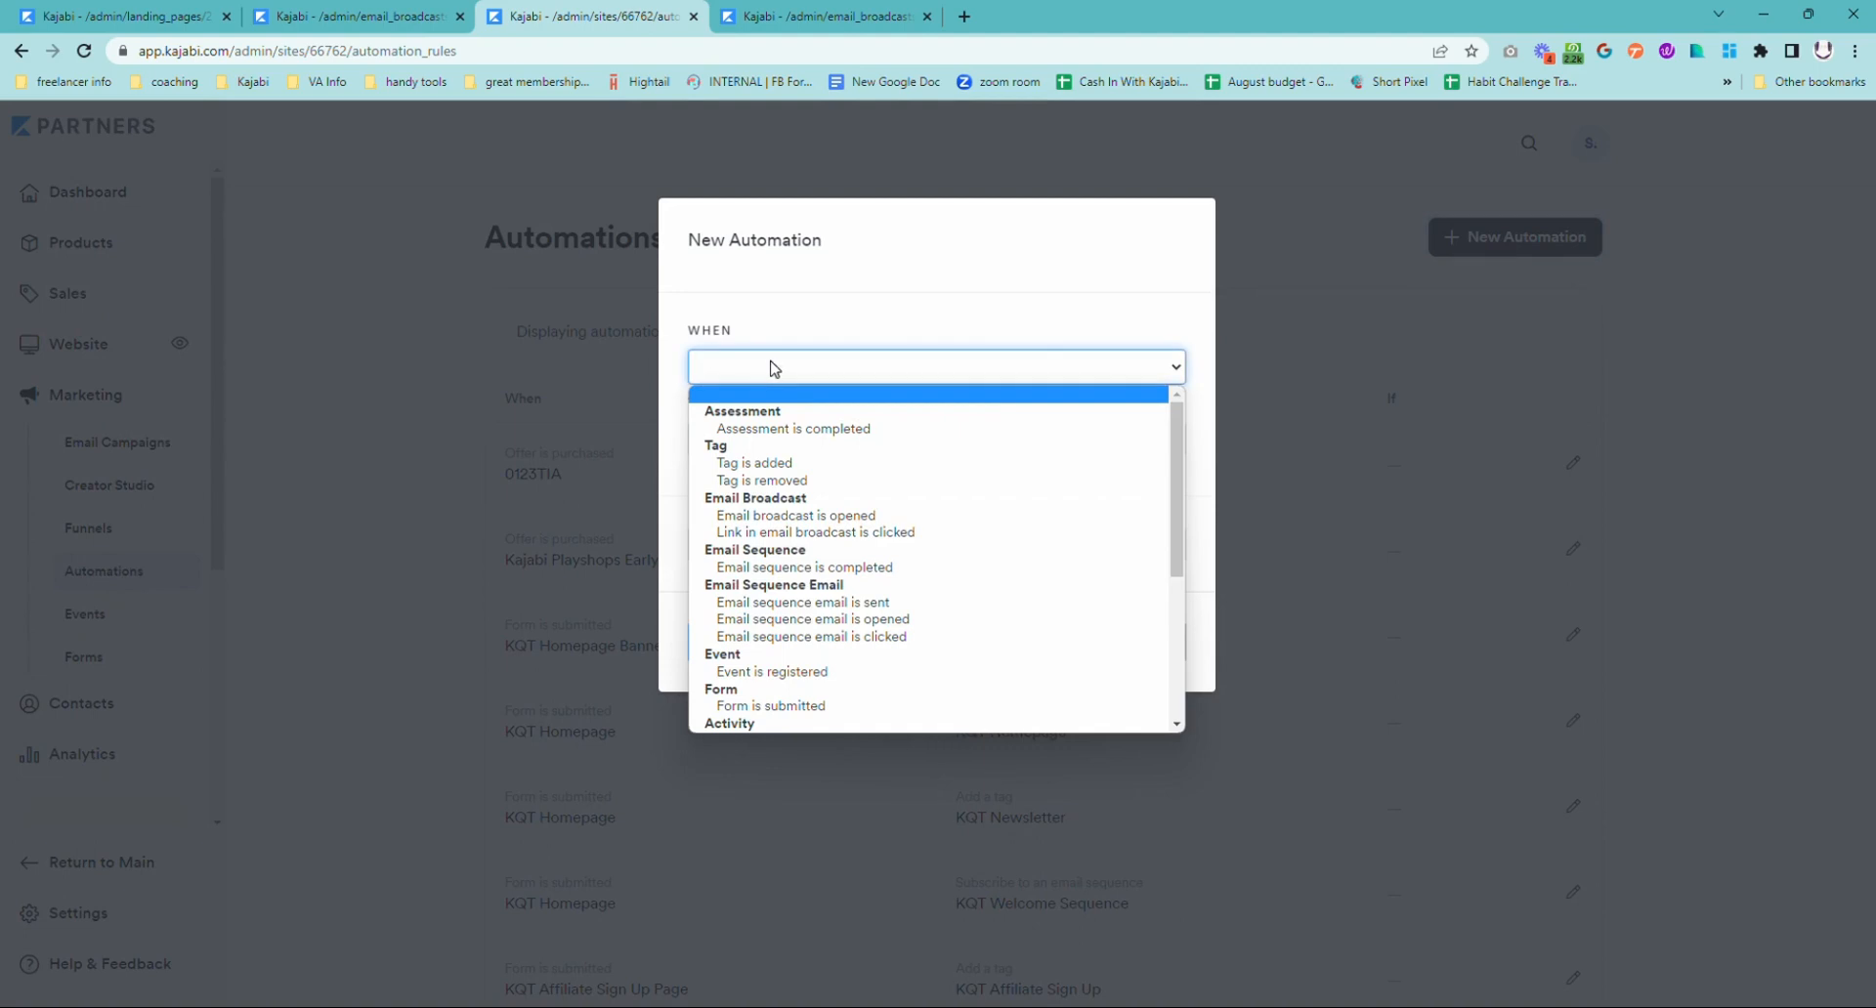
{"action": "left_click", "coordinate": [840, 464]}
{"action": "left_click", "coordinate": [845, 415]}
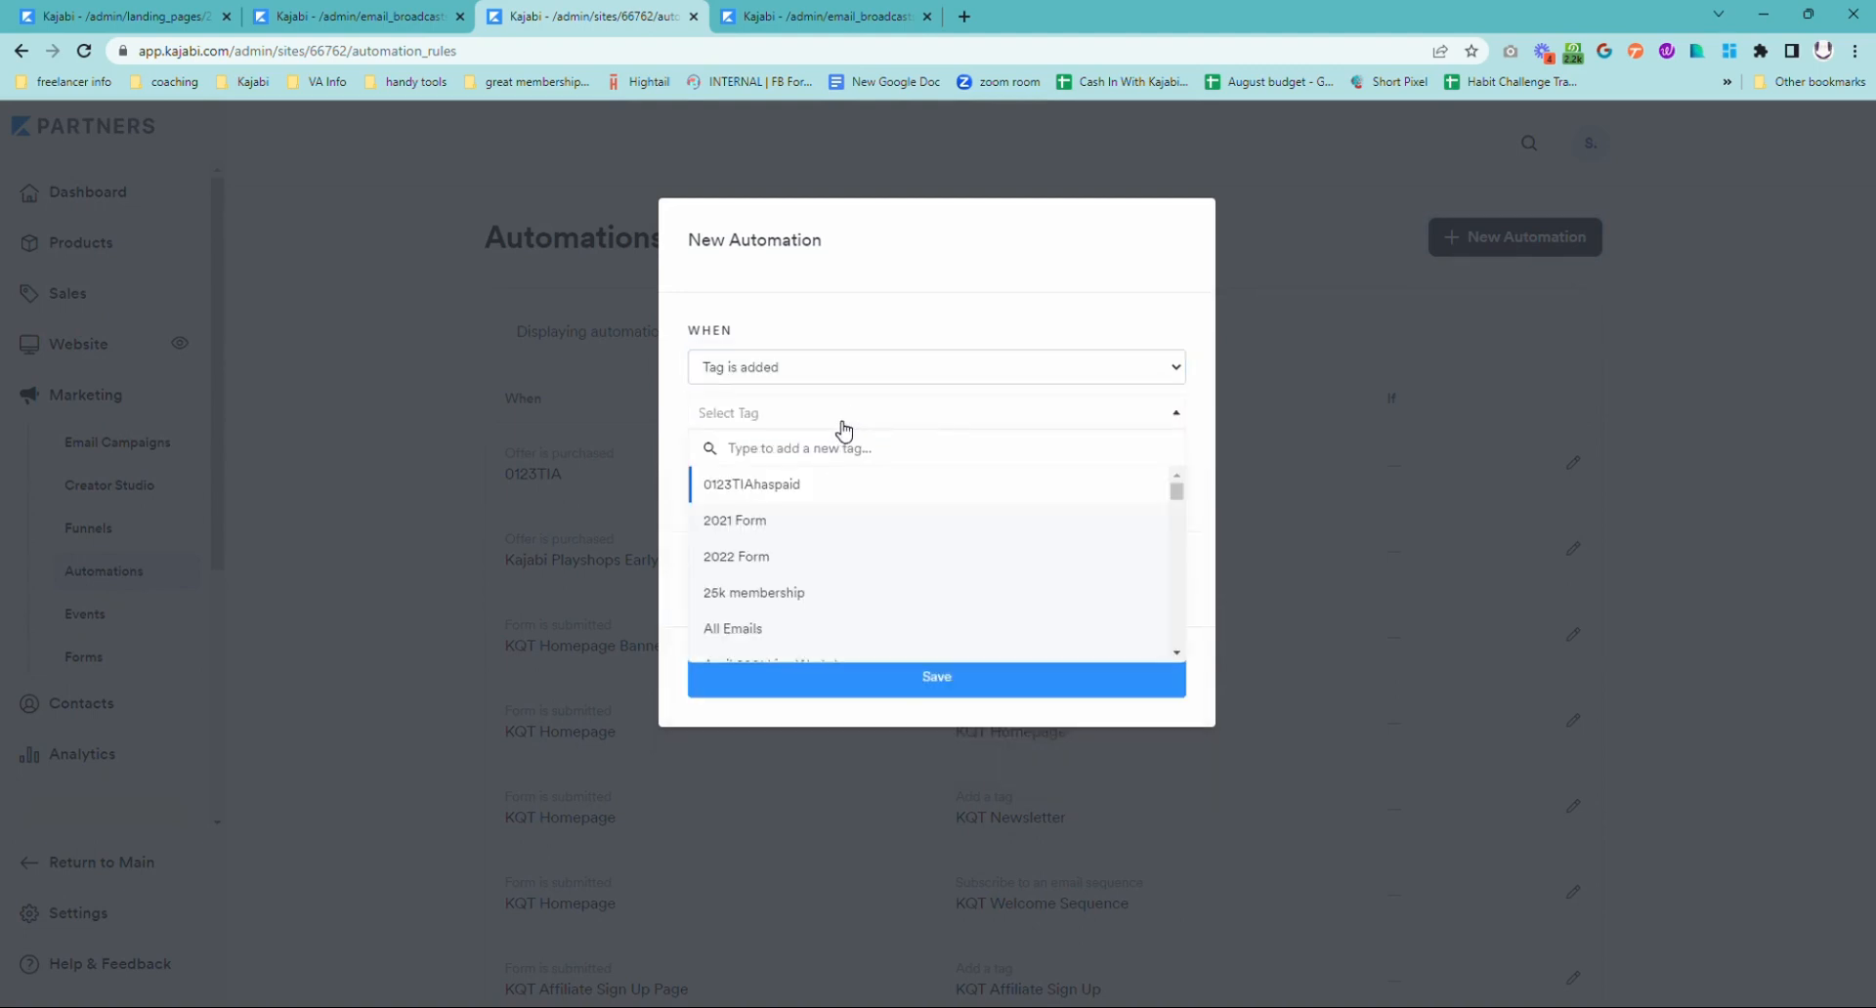
{"action": "type", "text": "no bl"}
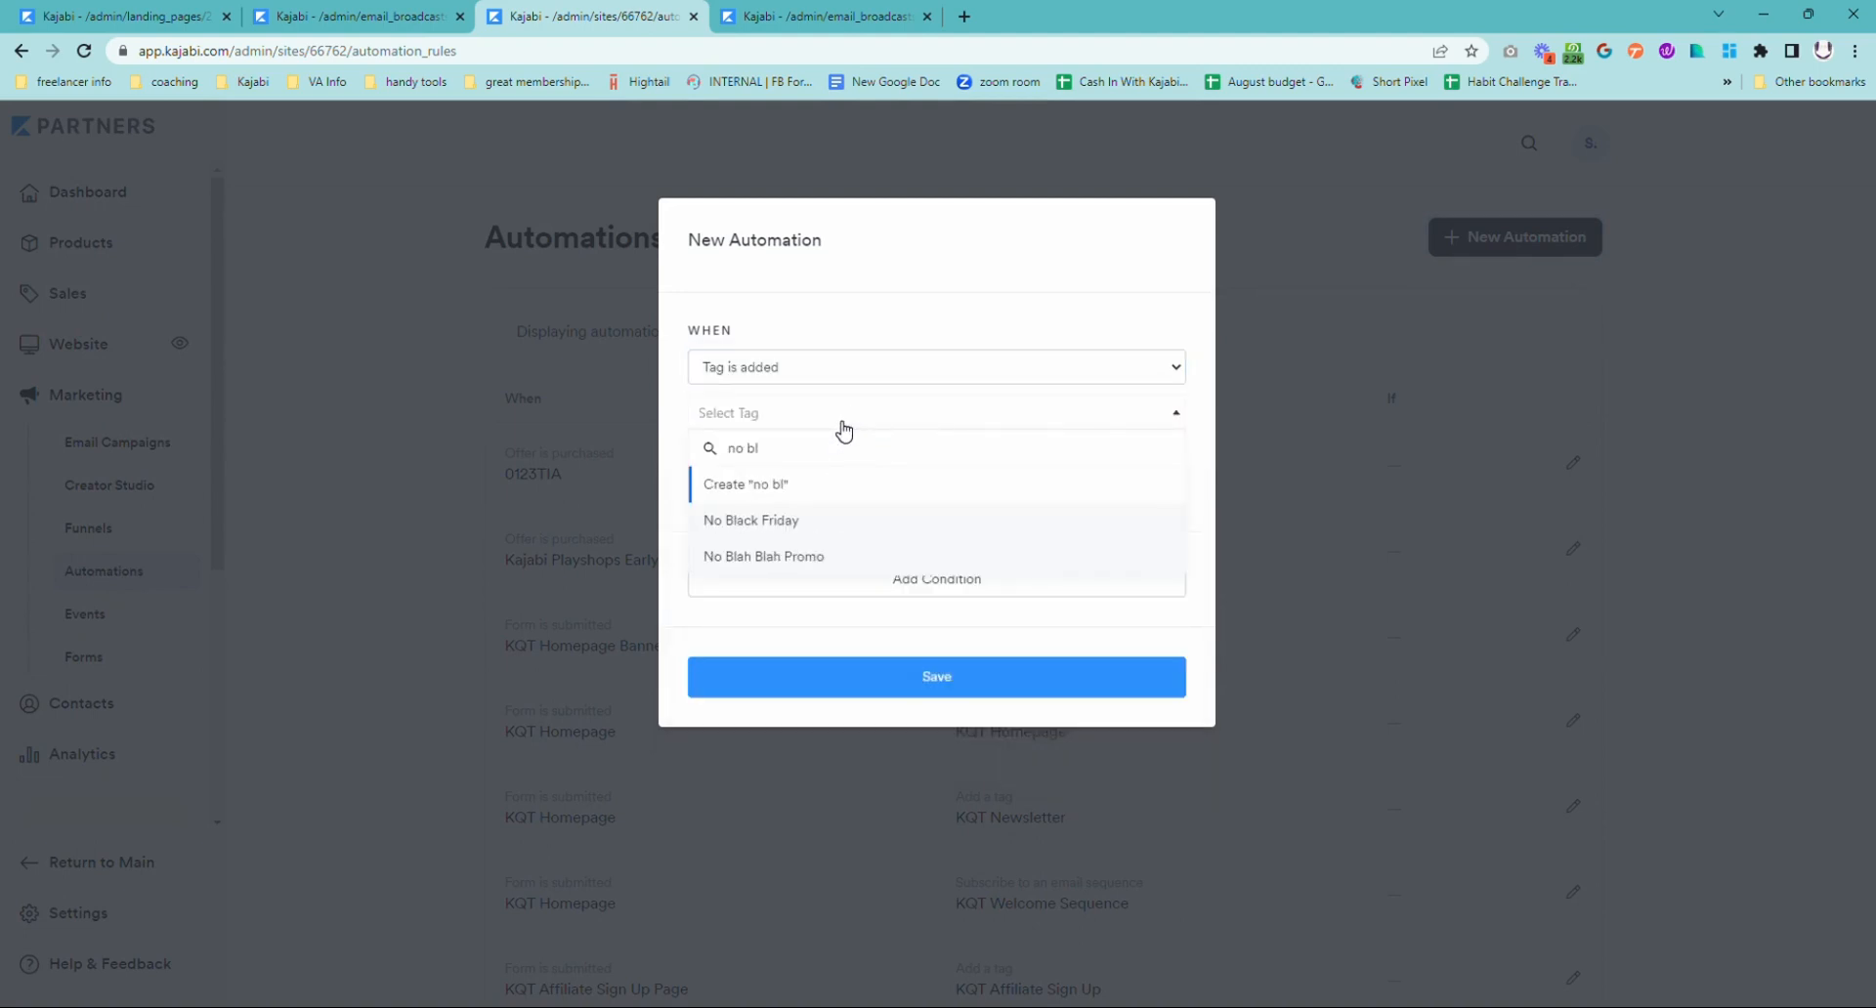
{"action": "left_click", "coordinate": [833, 553]}
Step: Set the new automation's action to unsubscribe from an email sequence, leaving the sequence unselected, and review the other available actions
{"action": "left_click", "coordinate": [858, 476]}
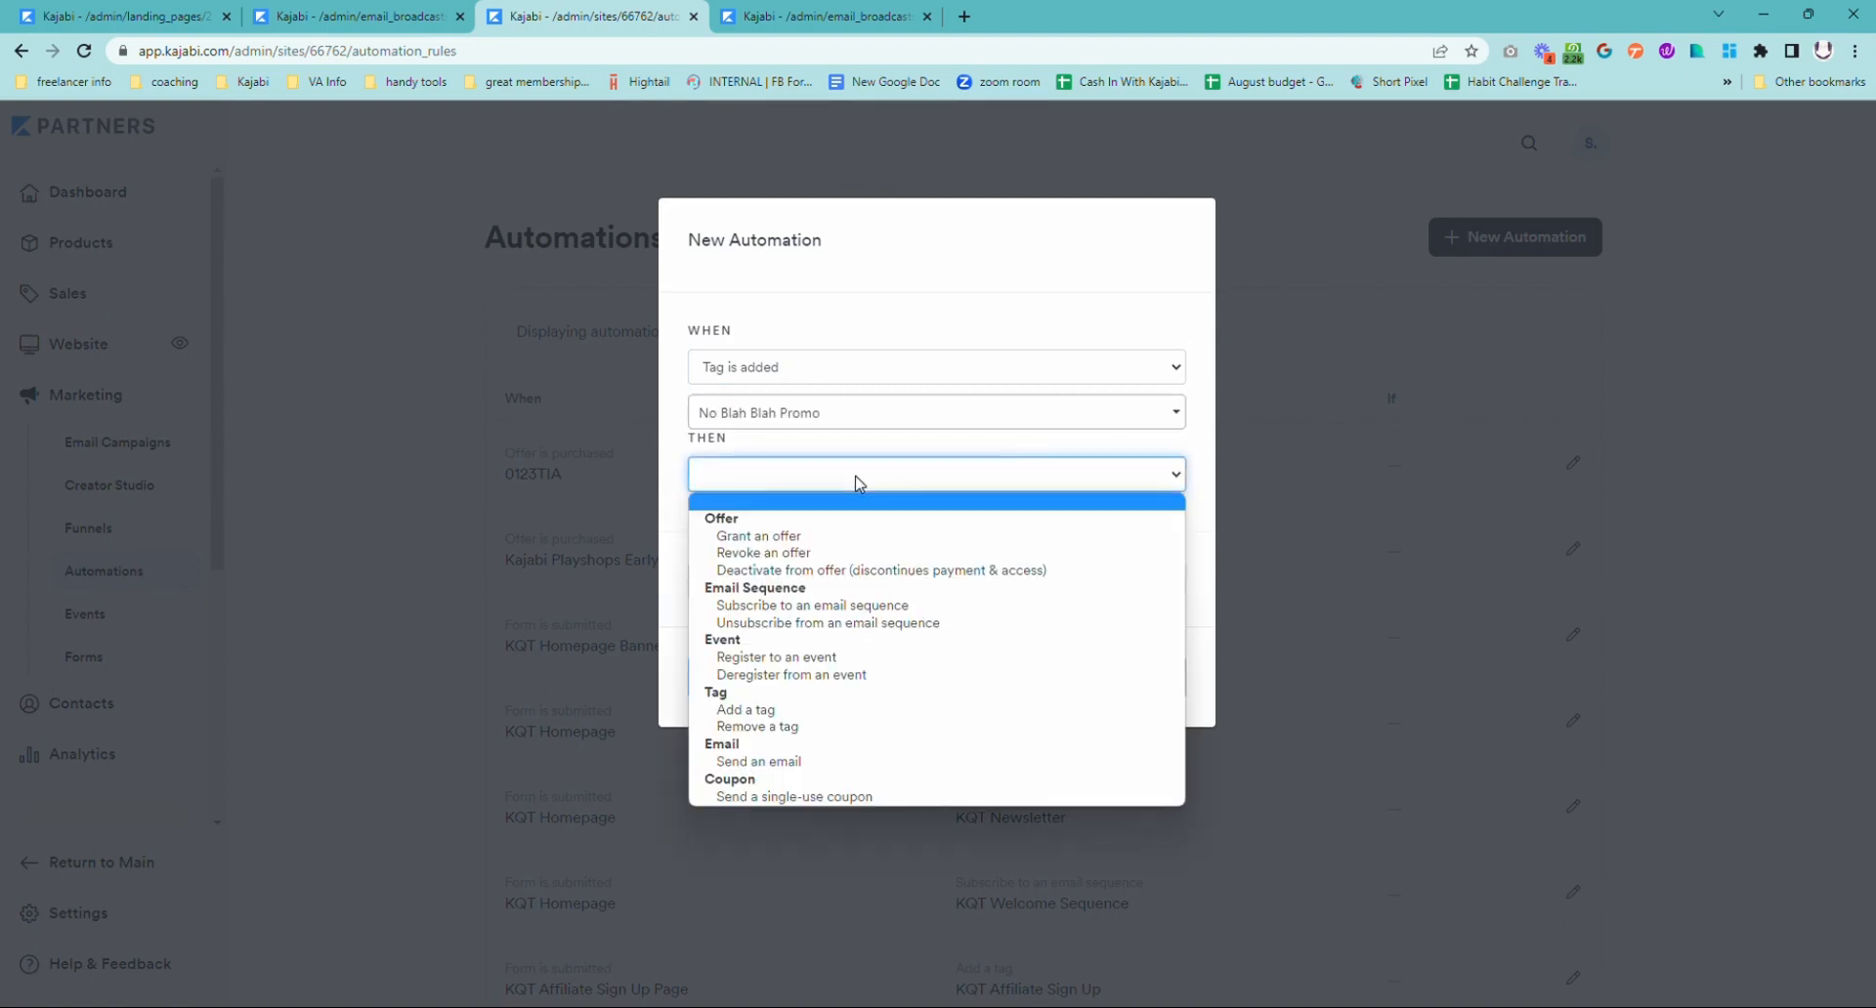
{"action": "left_click", "coordinate": [922, 622]}
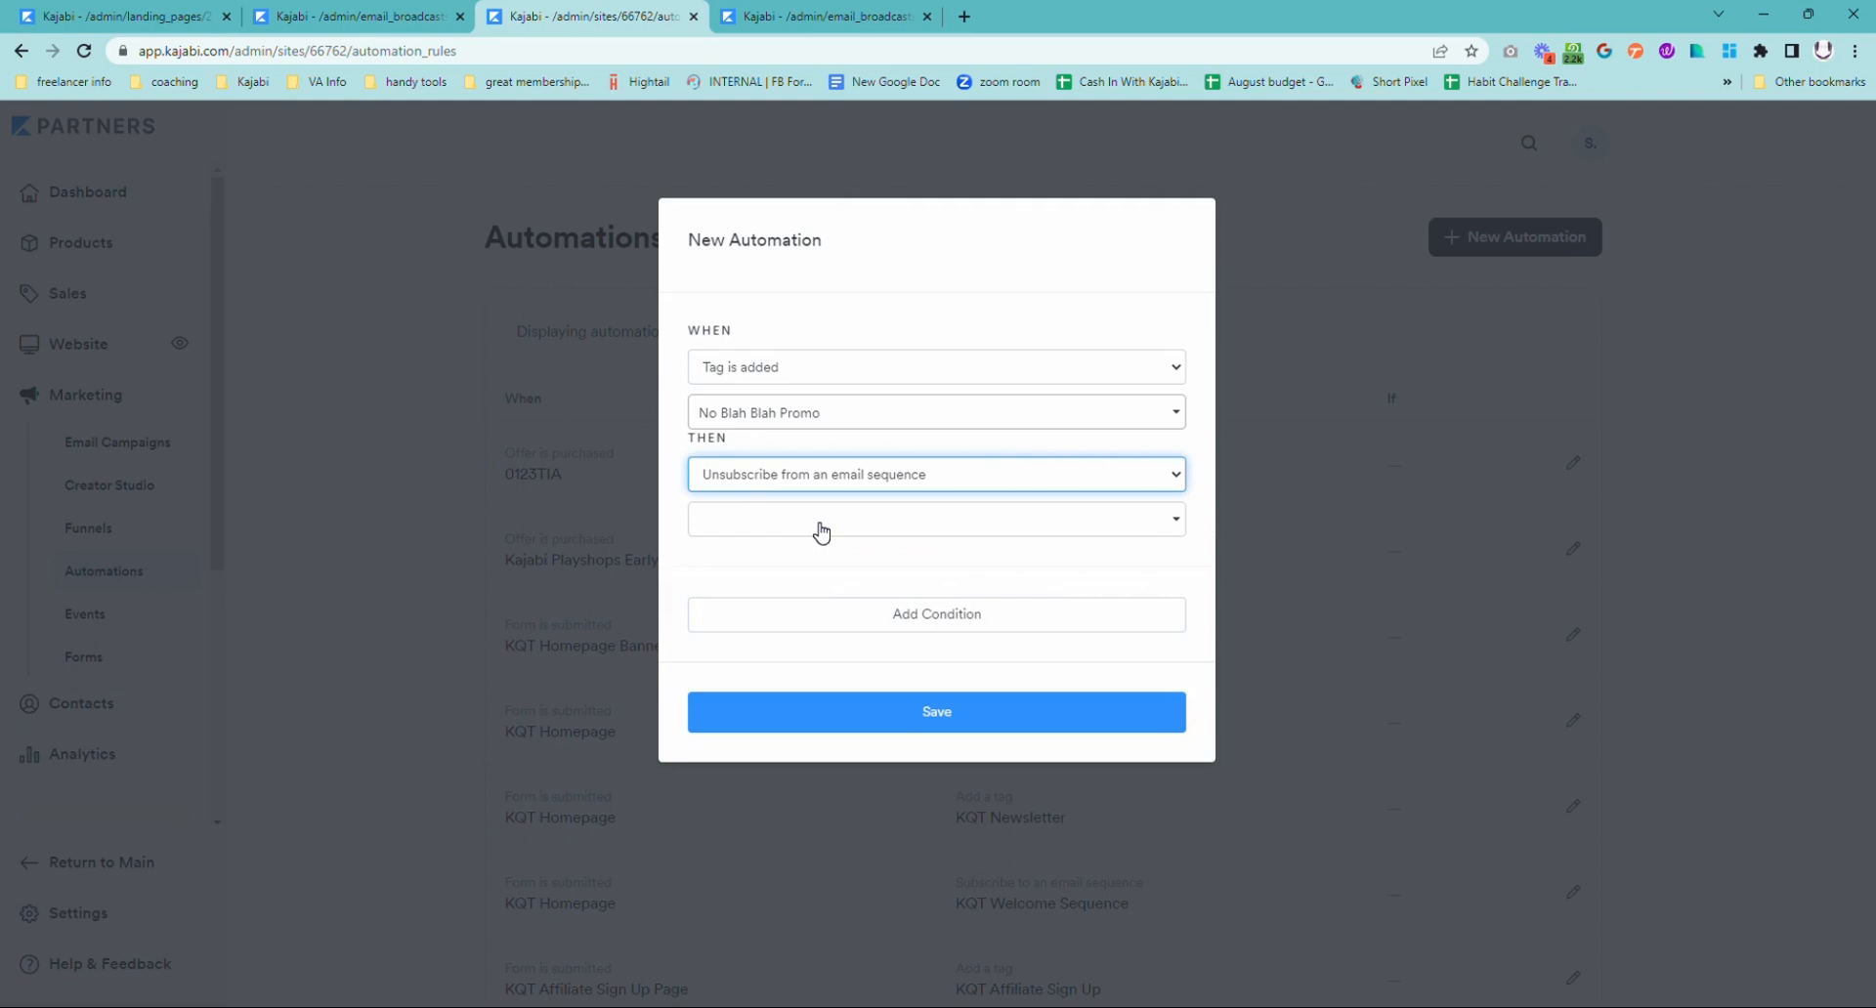
{"action": "left_click", "coordinate": [857, 479]}
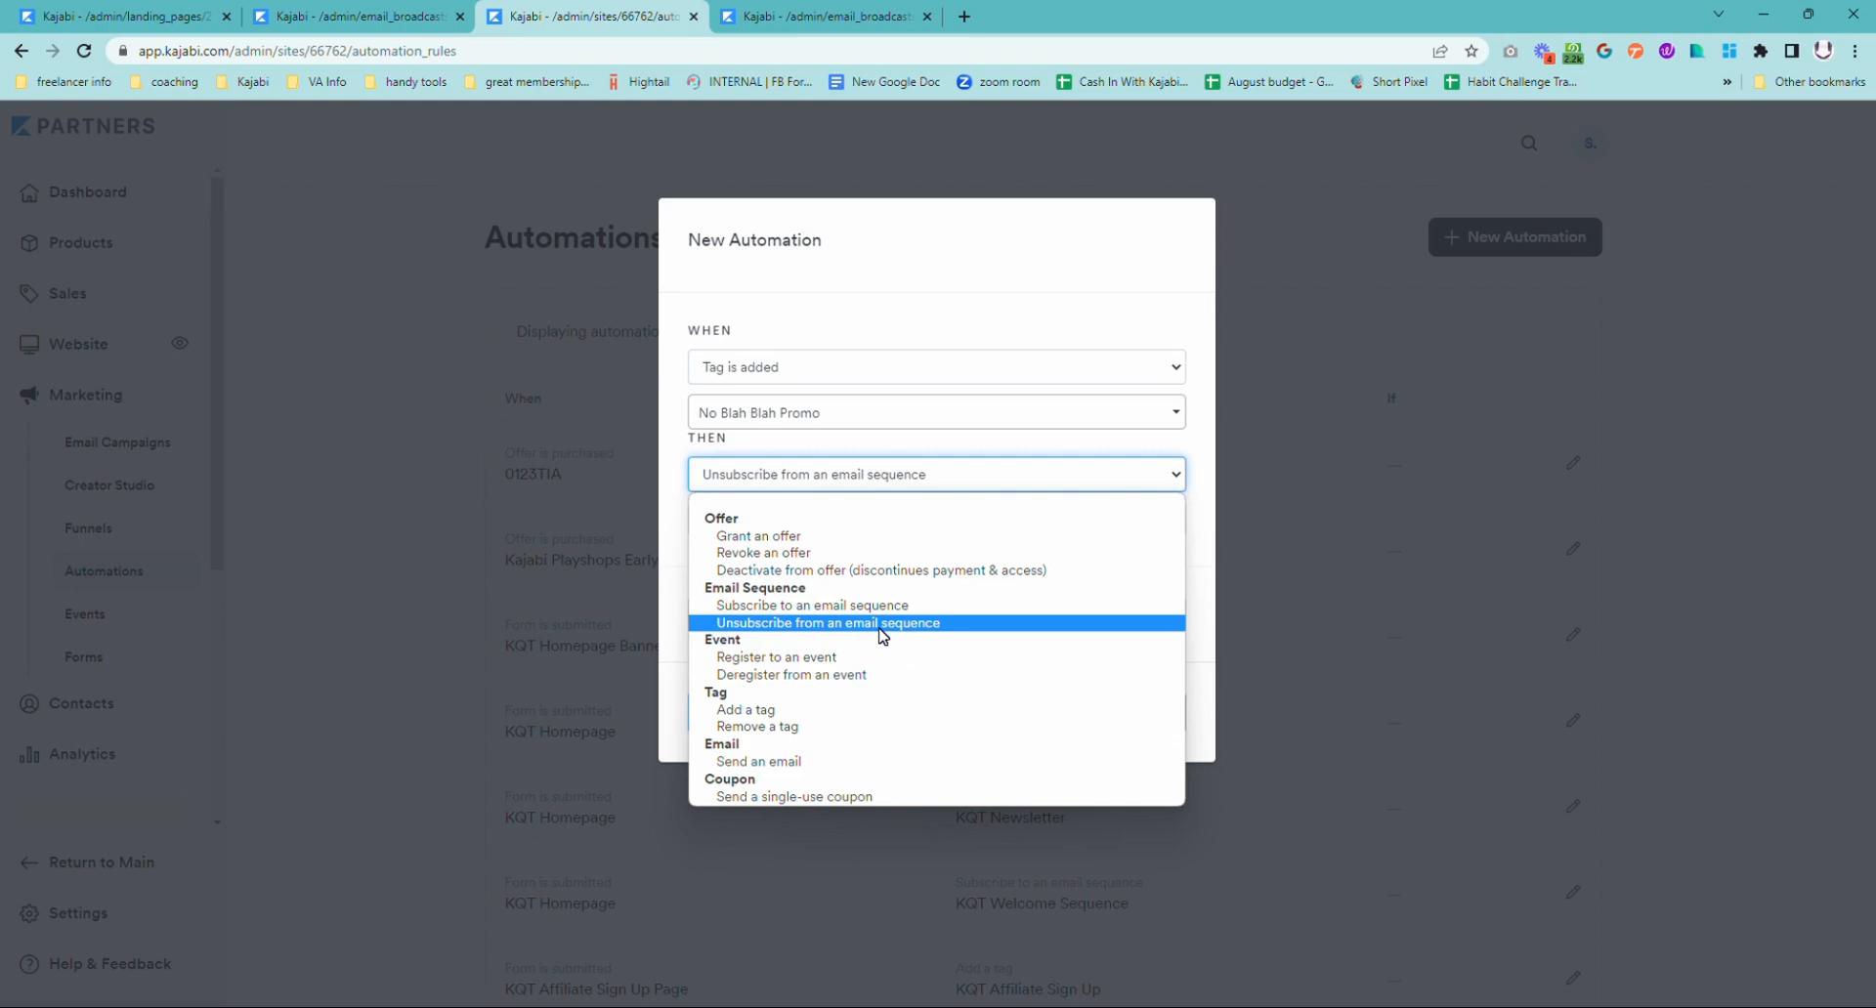
{"action": "left_click", "coordinate": [962, 244]}
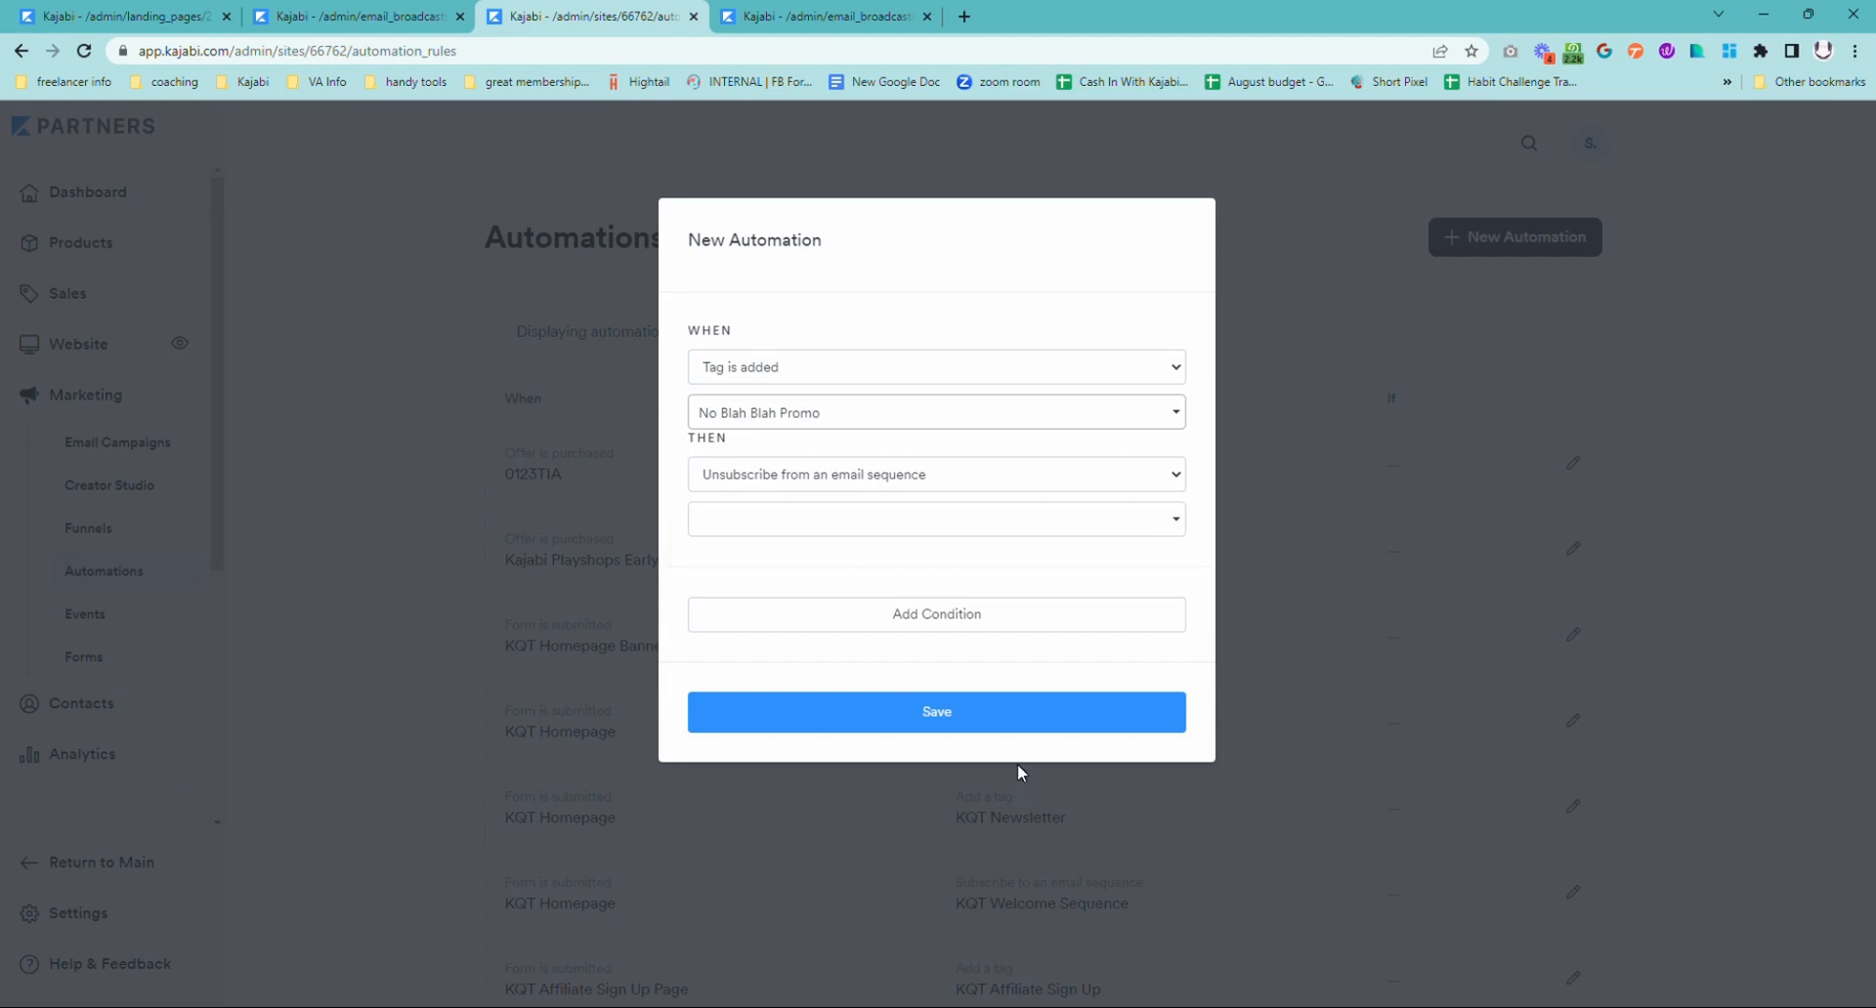
{"action": "left_click", "coordinate": [1253, 297]}
Step: From the broadcast's Click Report, view the youtu.be link's recipients, select all the contacts, and bring up the available bulk actions
{"action": "left_click", "coordinate": [826, 18]}
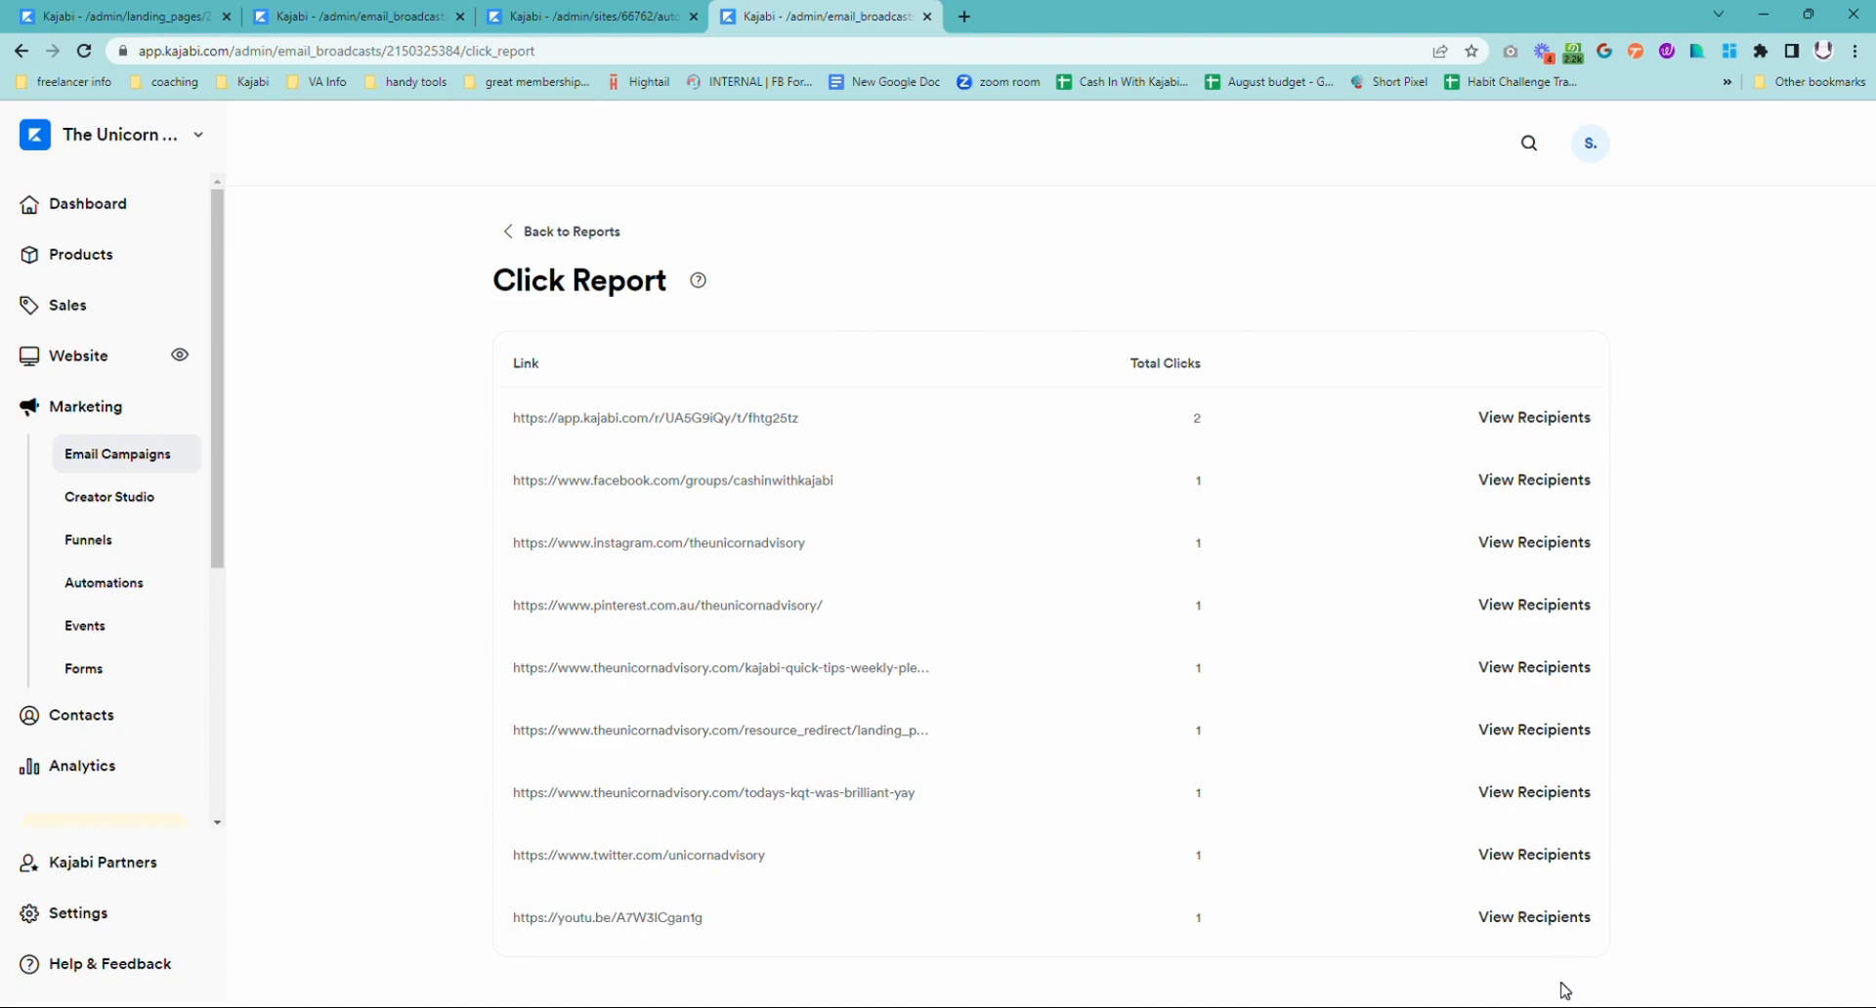
{"action": "left_click", "coordinate": [1560, 923]}
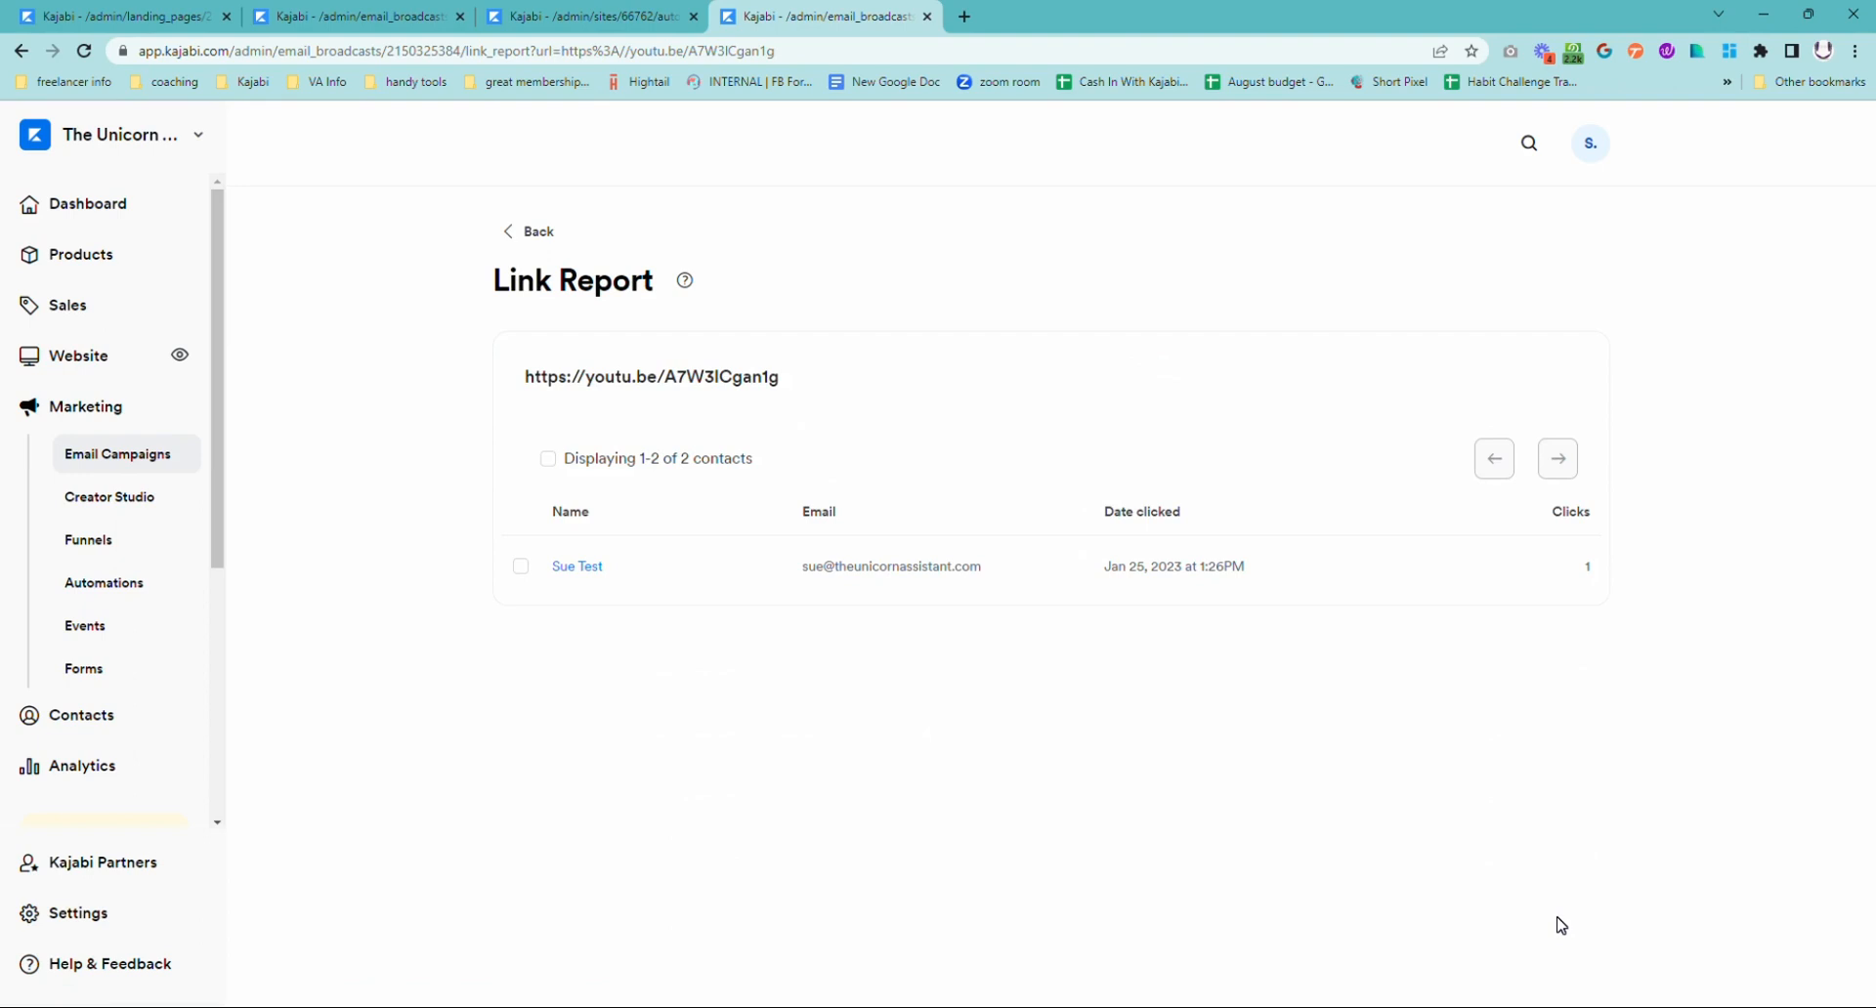
{"action": "left_click", "coordinate": [548, 459]}
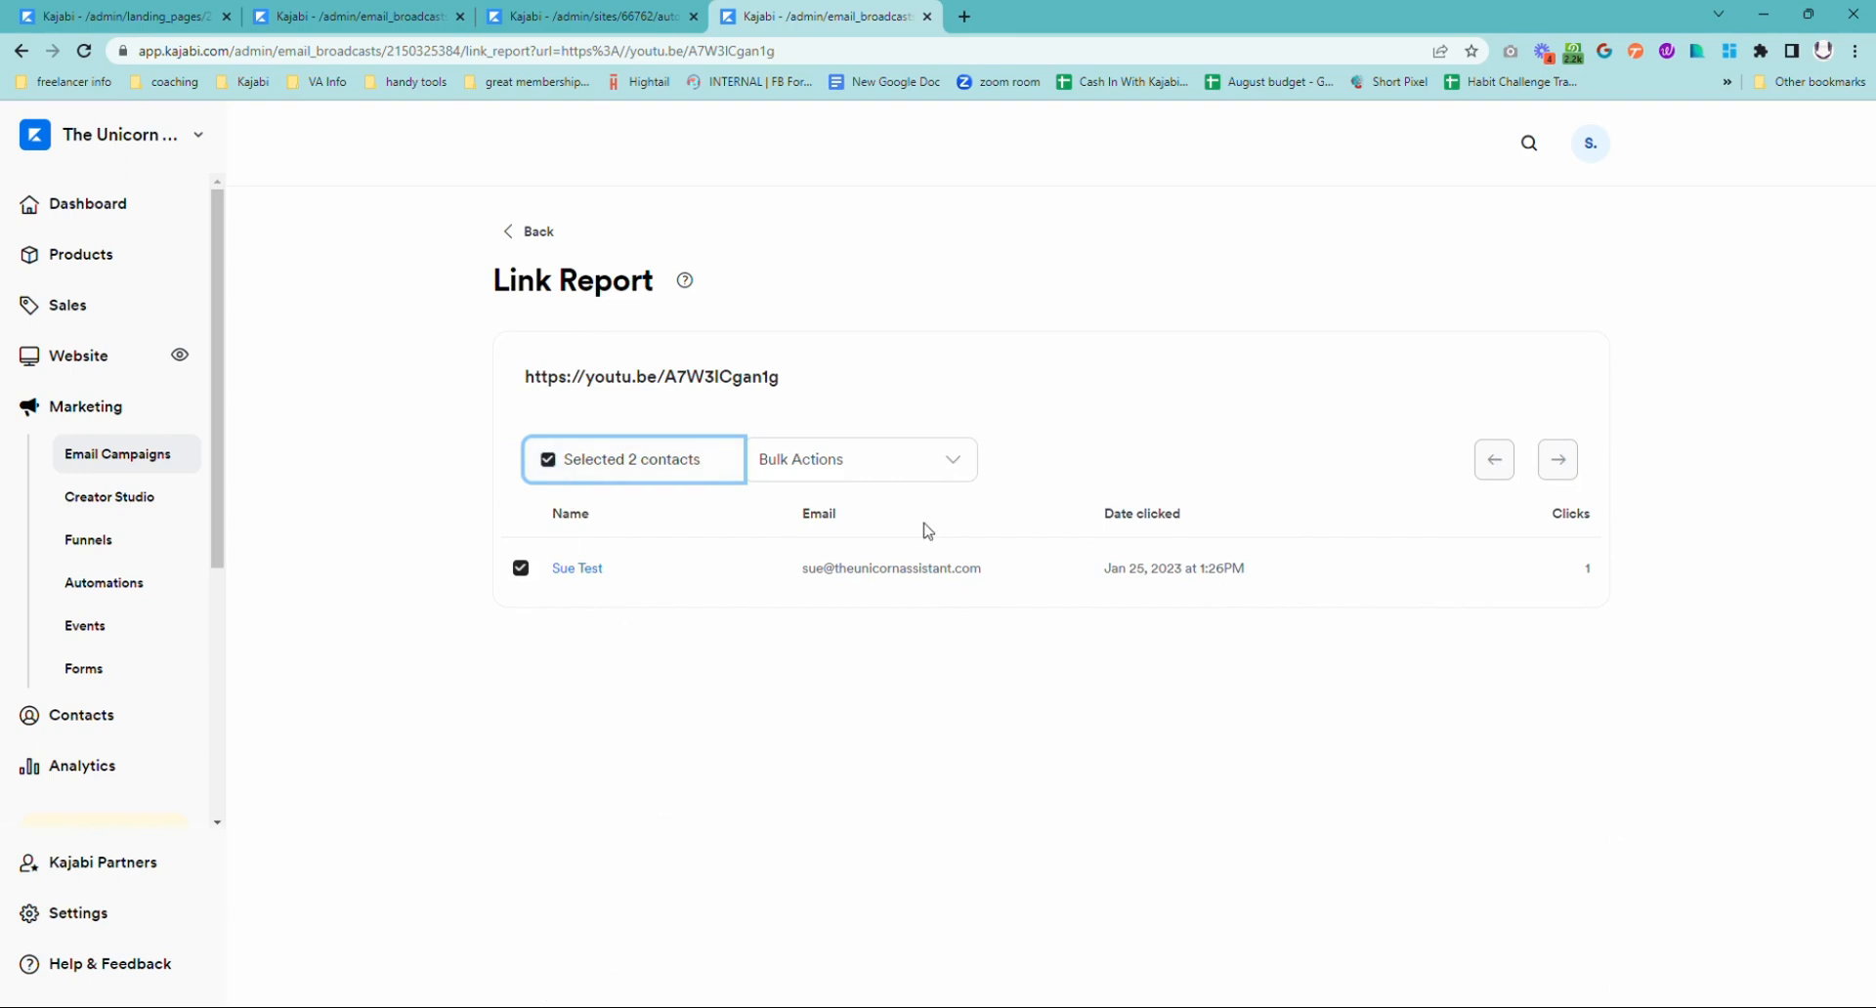
{"action": "left_click", "coordinate": [925, 467]}
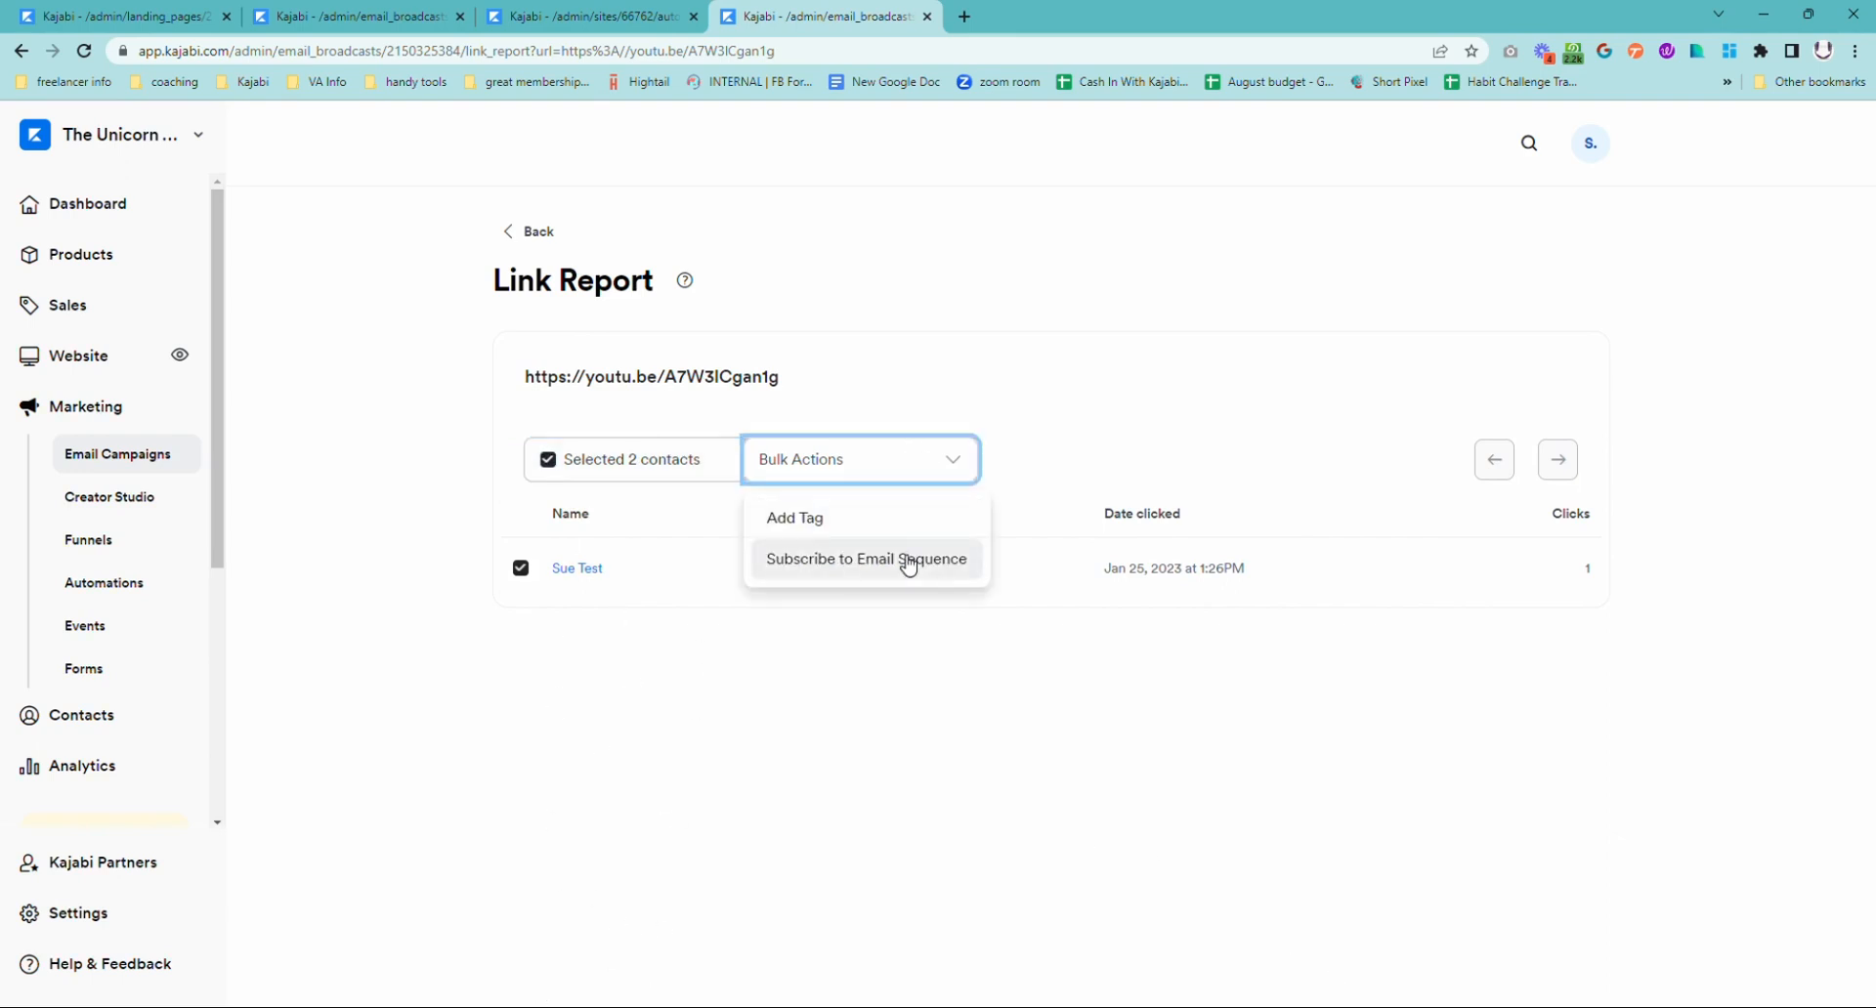